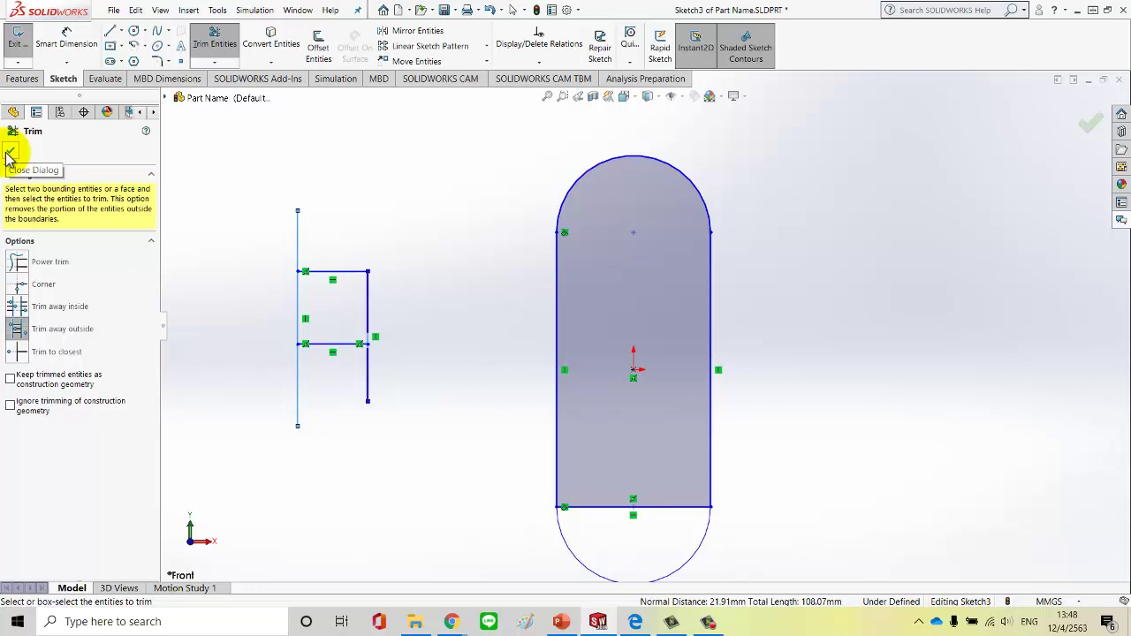
- Finish trimming and sketch an open slanted line just above the small rectangle of lines
click(9, 156)
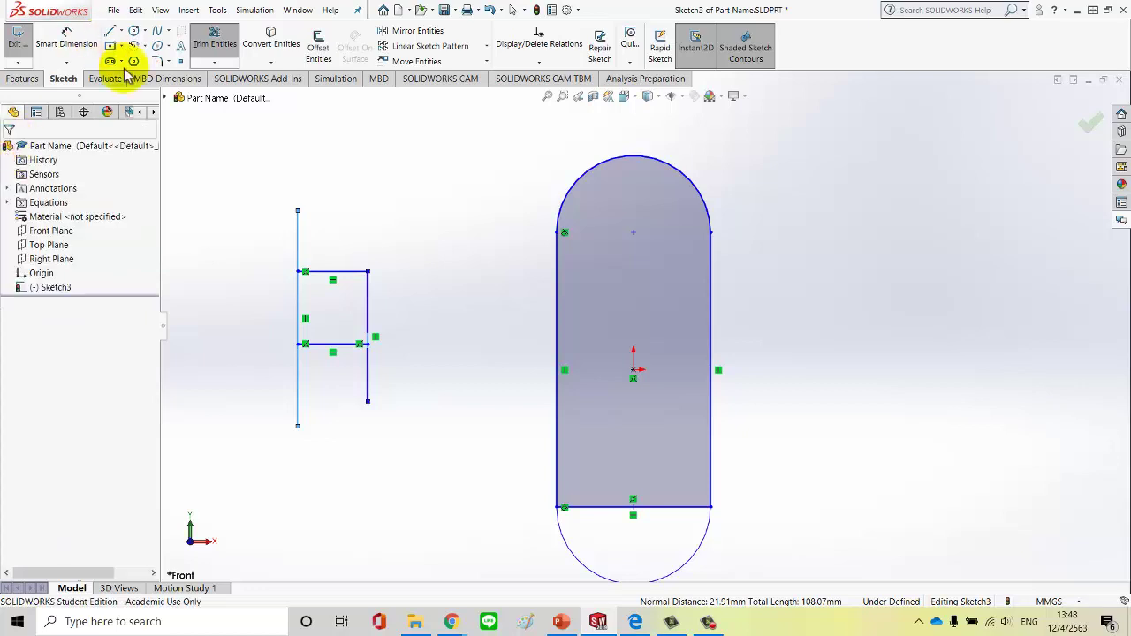
click(215, 61)
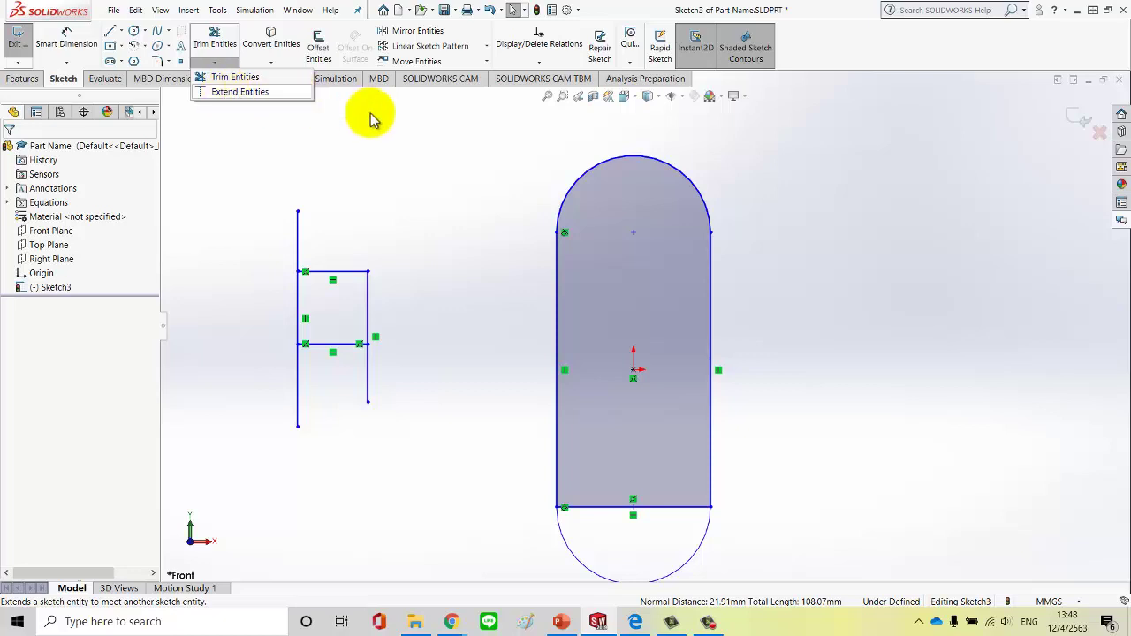
click(407, 170)
click(111, 30)
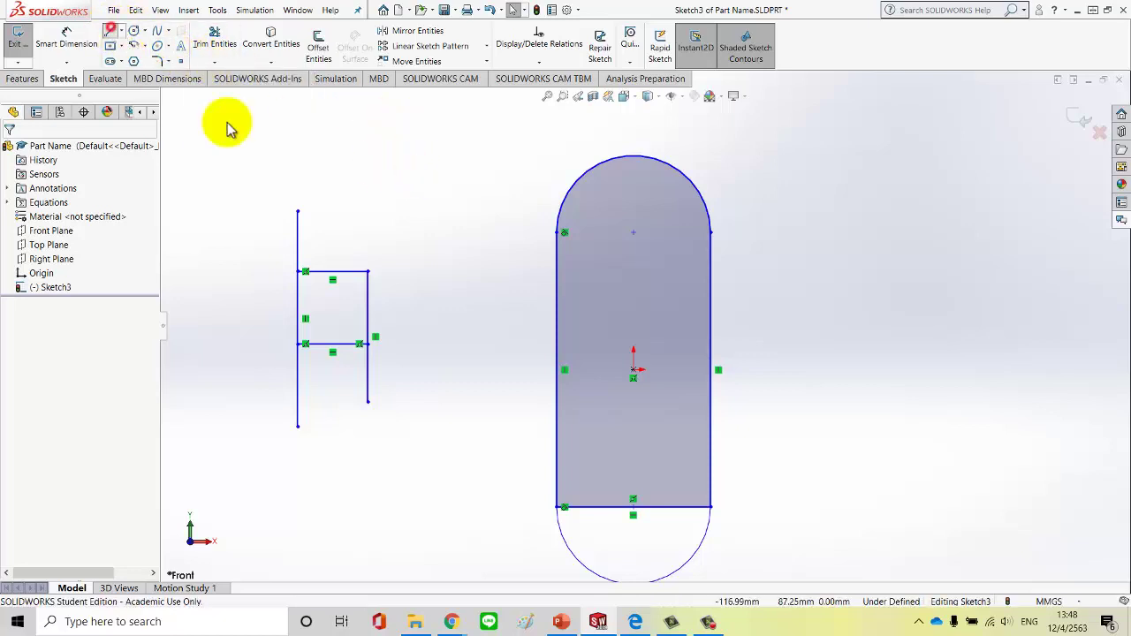
click(340, 231)
click(386, 154)
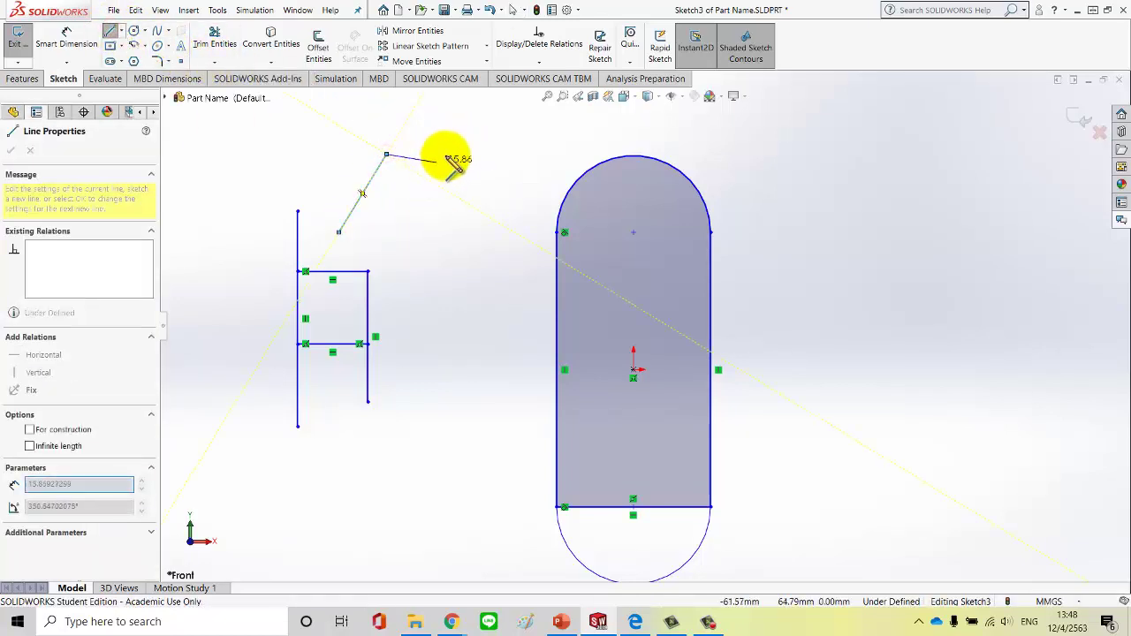
right_click(470, 165)
click(445, 195)
key(Escape)
- Sketch a second slanted line about 39.5 mm long between the first slanted line and the slot profile
click(110, 31)
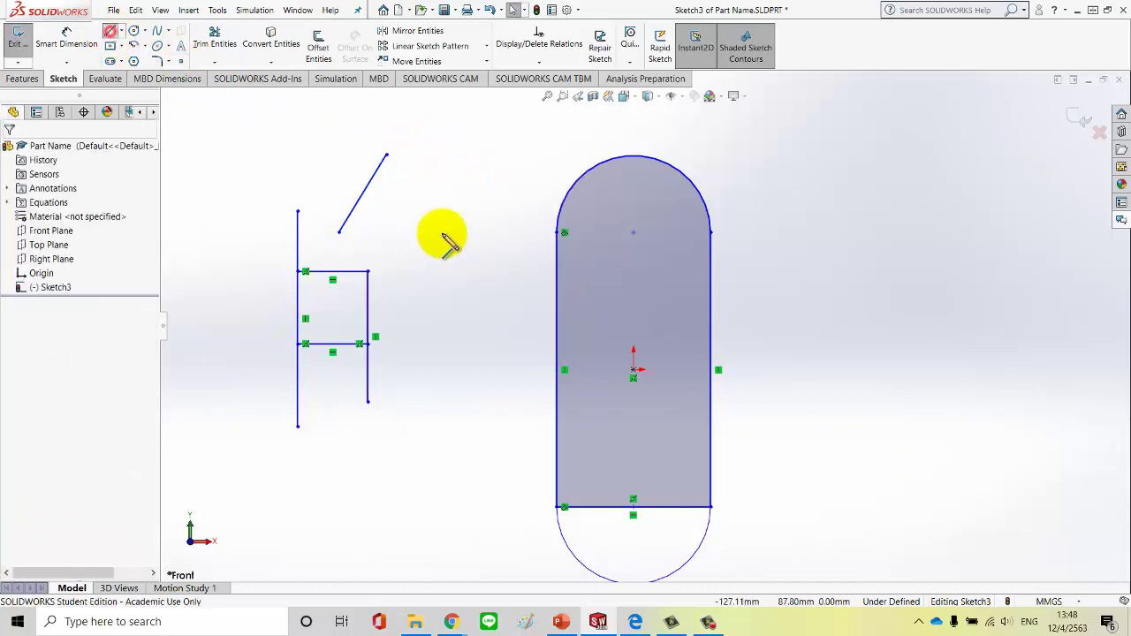
click(500, 262)
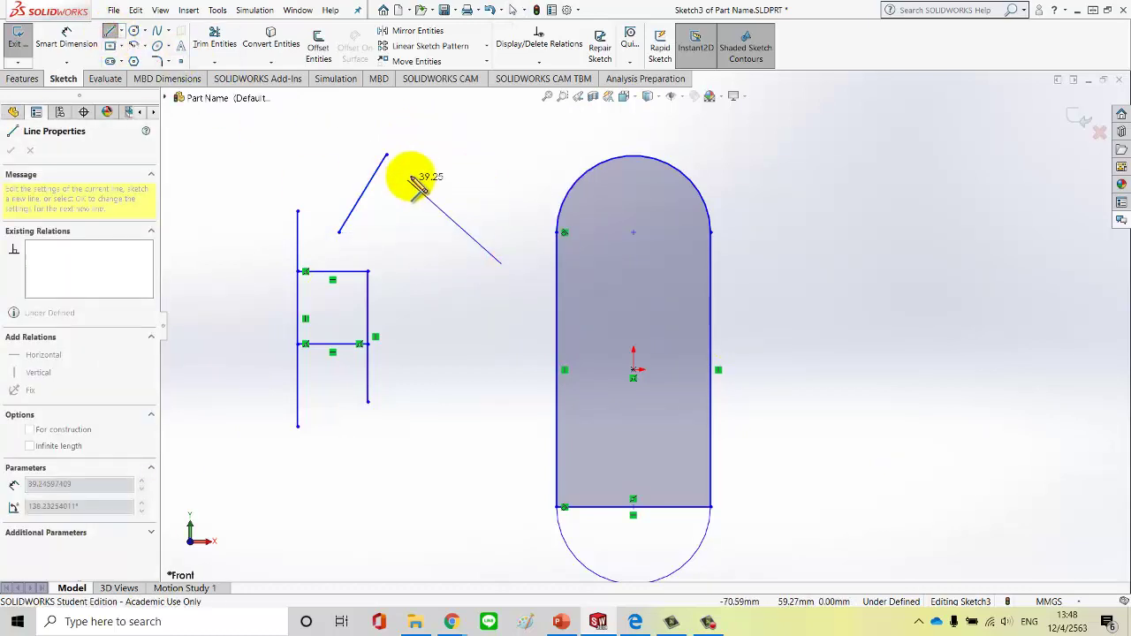
click(407, 181)
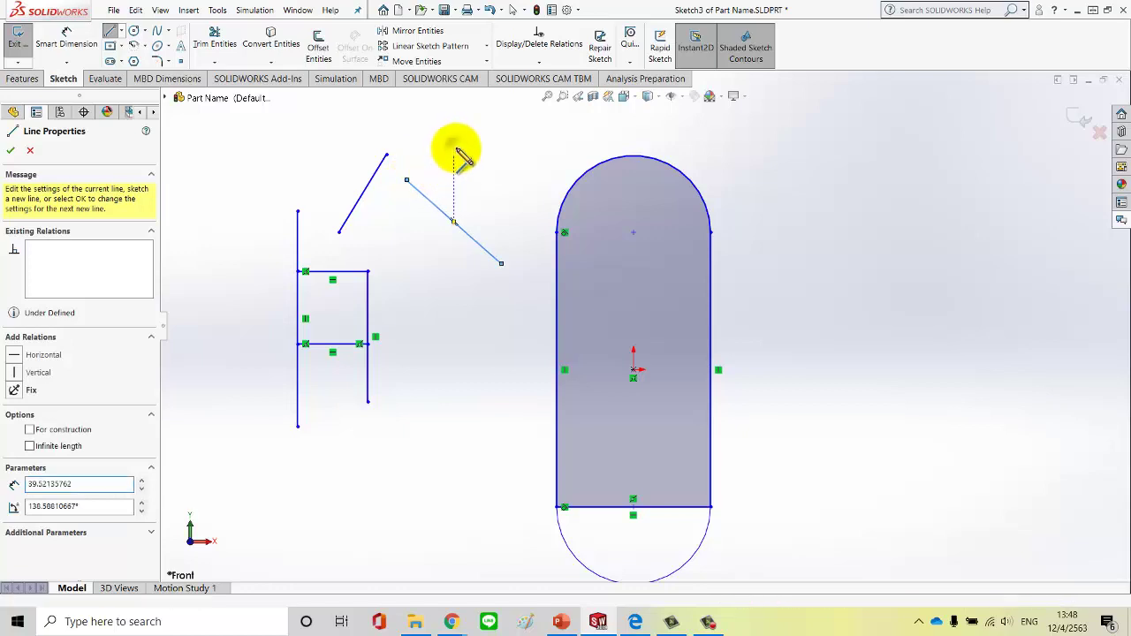
right_click(482, 154)
click(484, 158)
click(371, 177)
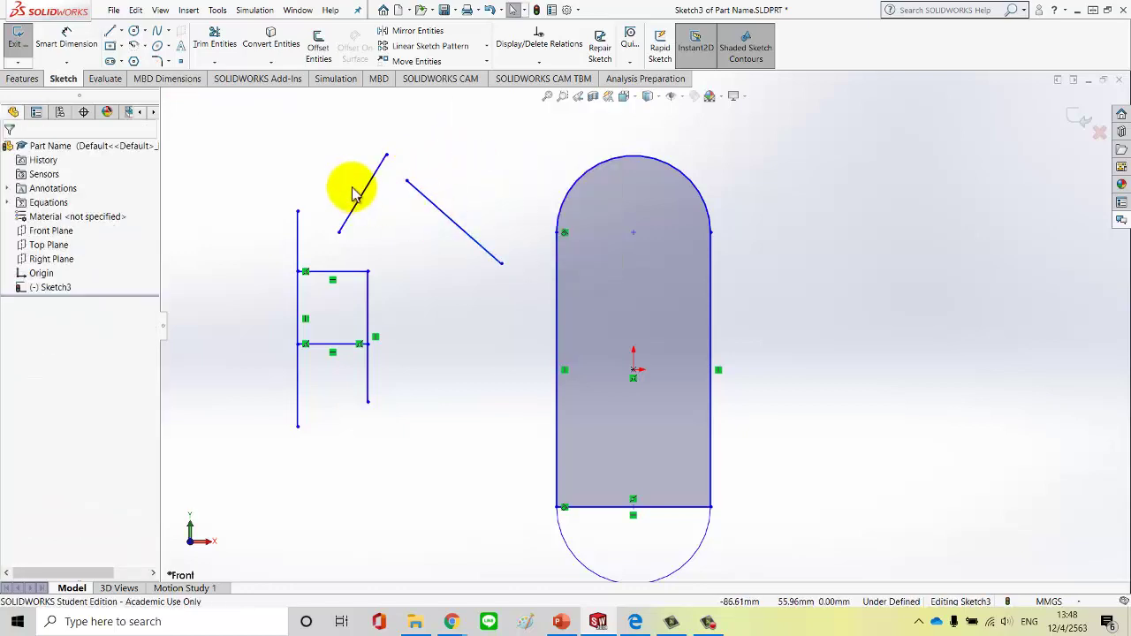
- Extend the first slanted line to the small rectangle, both ends of the second to their nearest entities, and the rectangle's right vertical to the first
scroll(446, 193, down, 2)
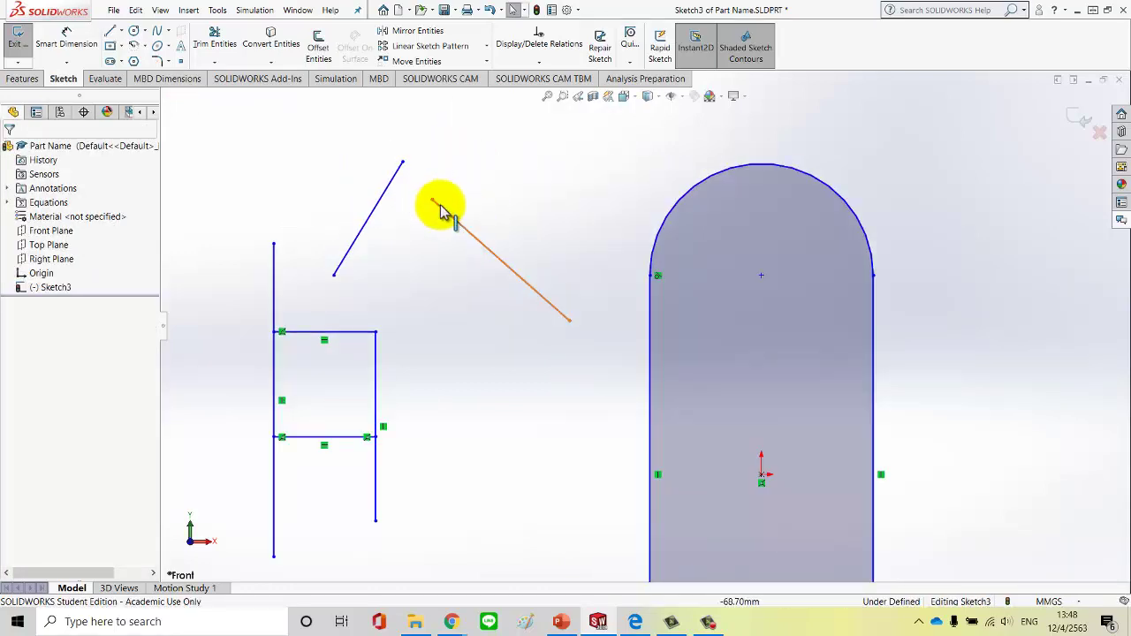
click(226, 62)
click(232, 92)
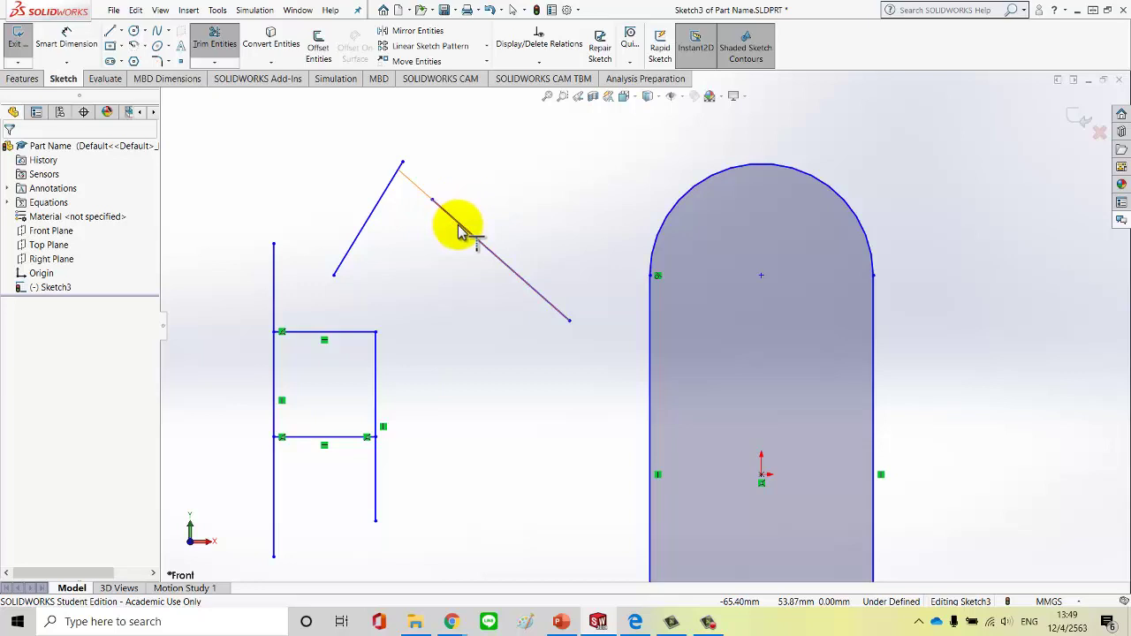
click(359, 237)
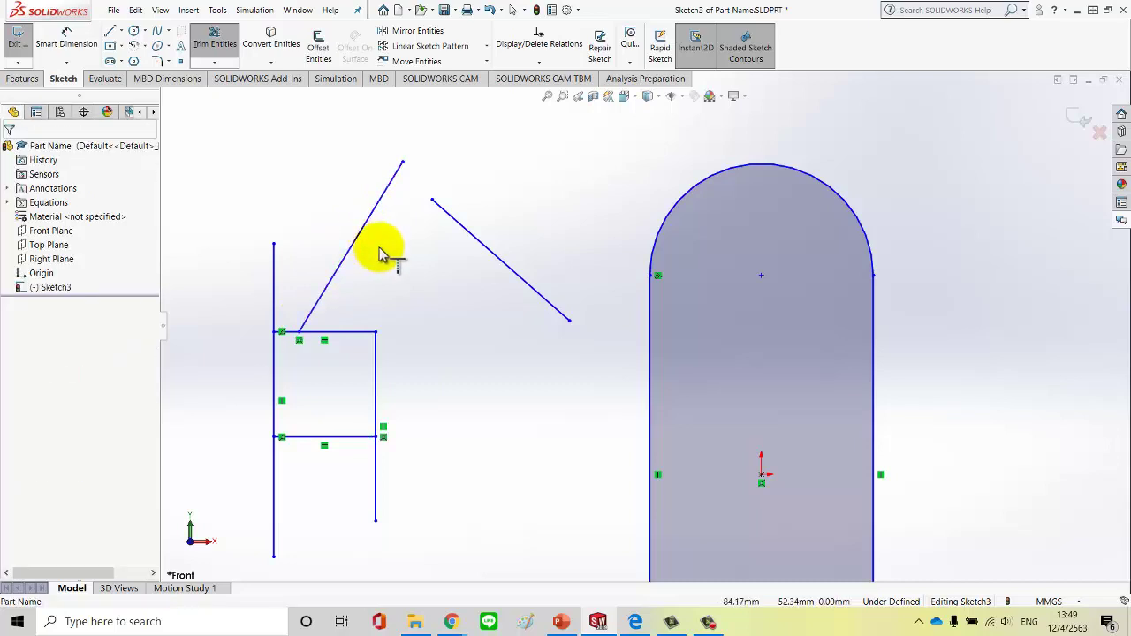
click(465, 228)
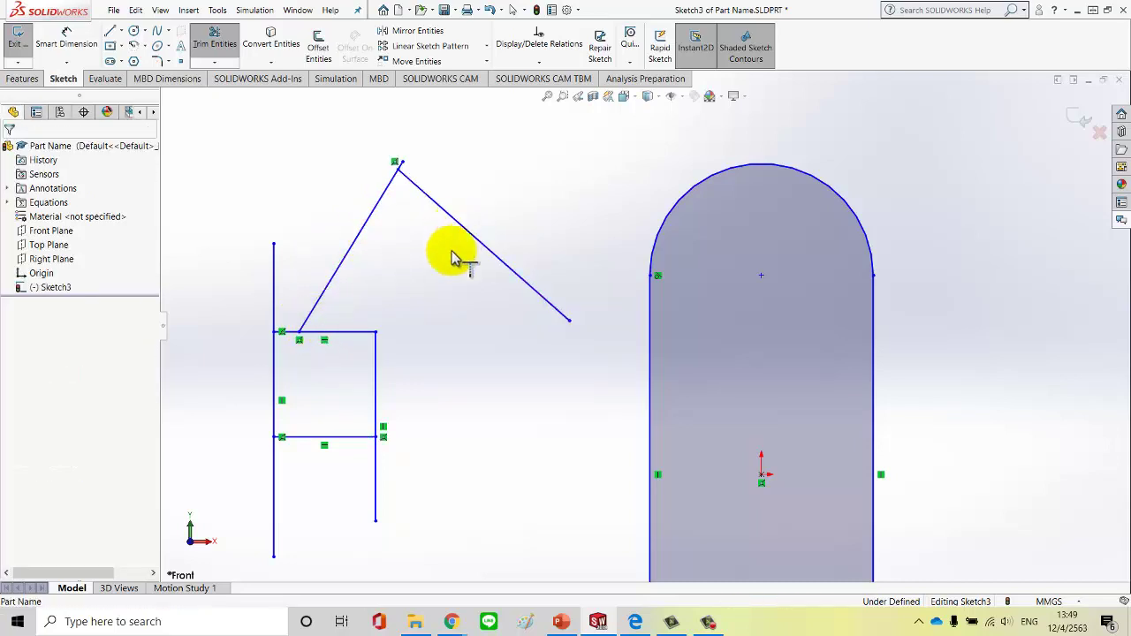
click(377, 363)
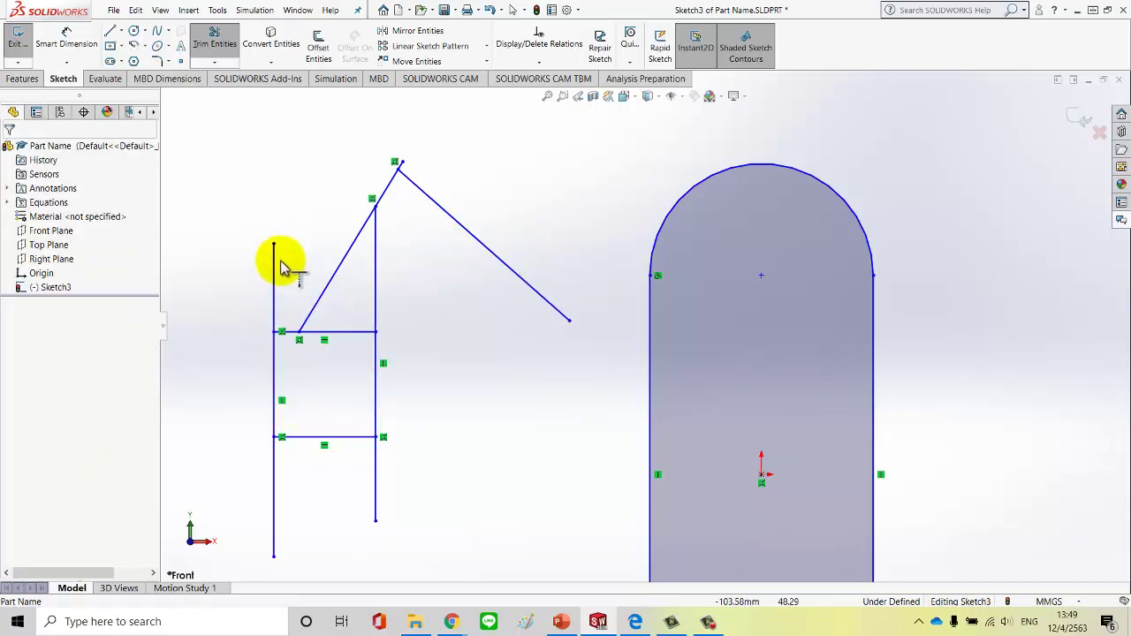
click(550, 306)
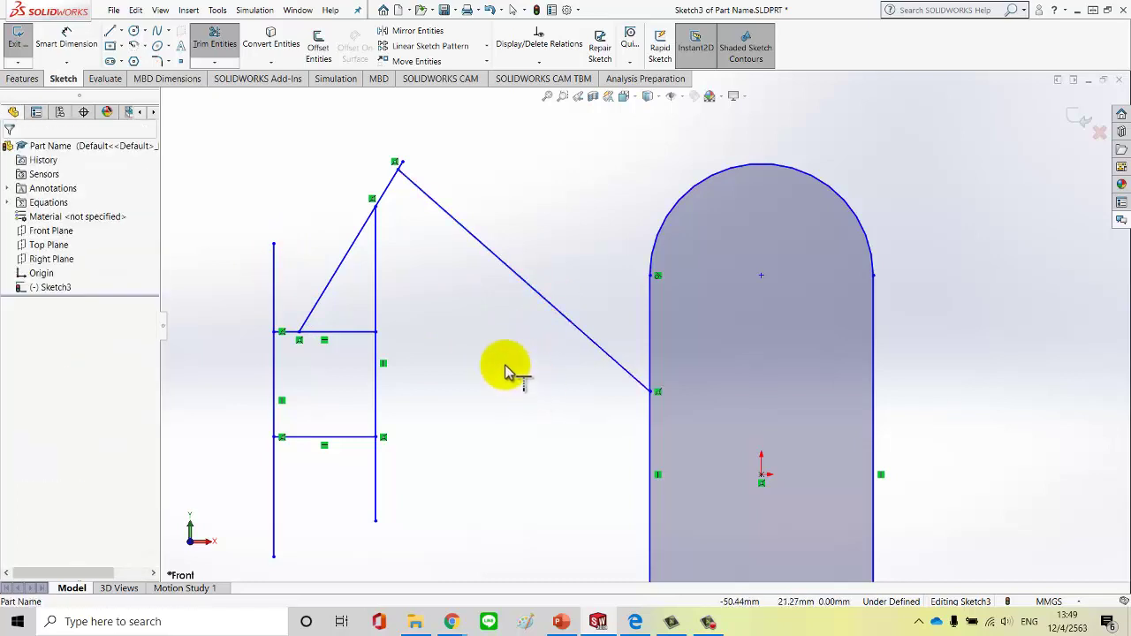
- Delete all the lines and the slot profile to leave the sketch empty
click(214, 61)
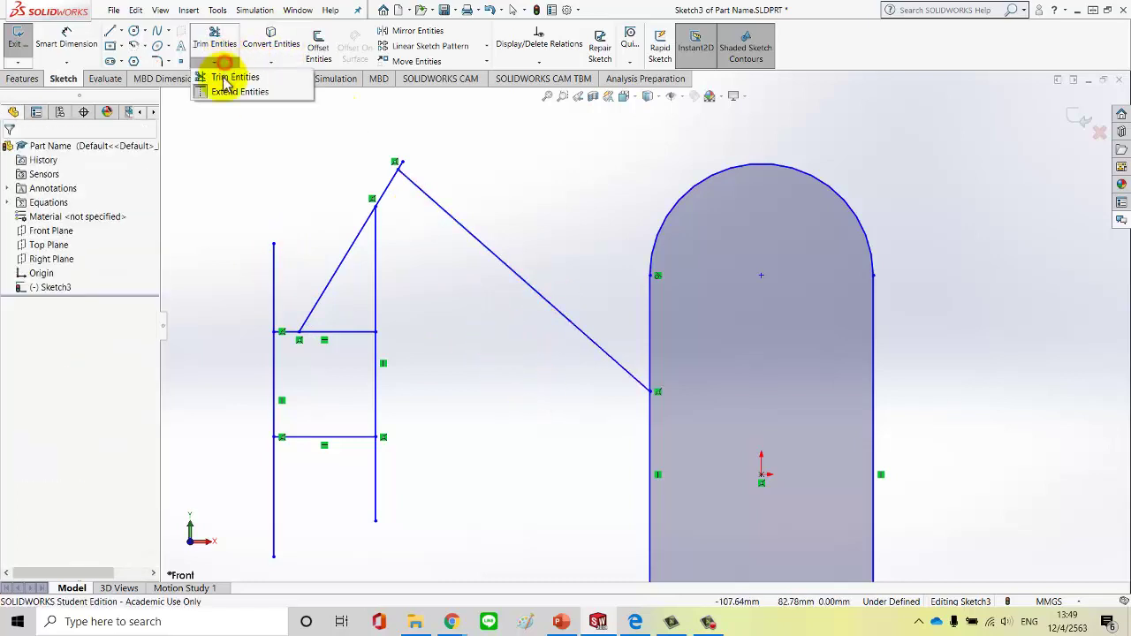
key(z)
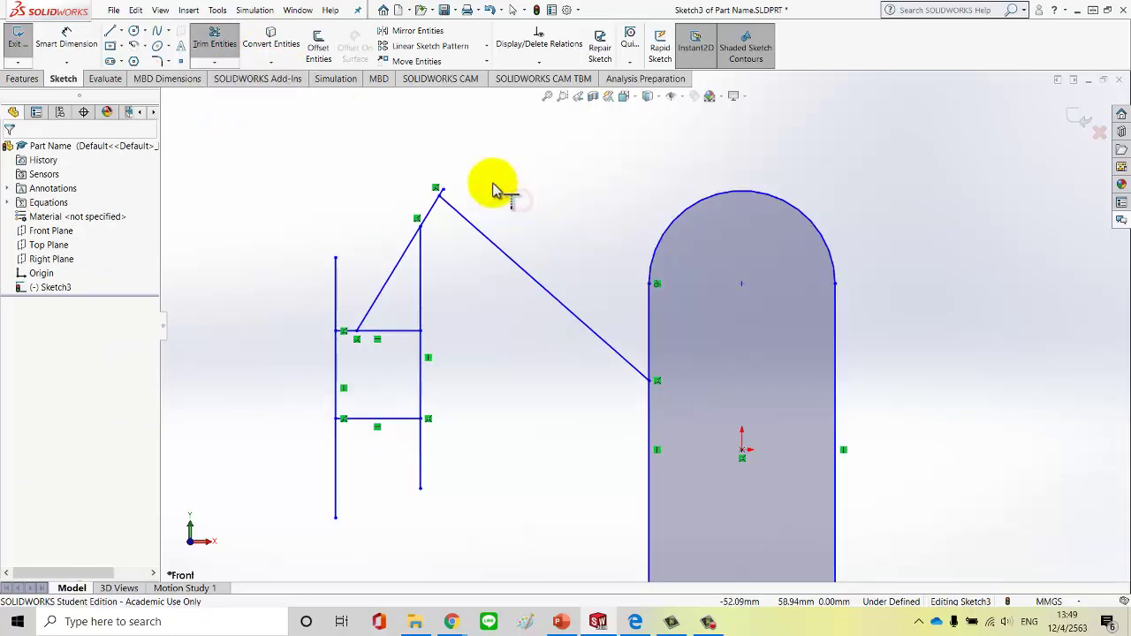
click(215, 44)
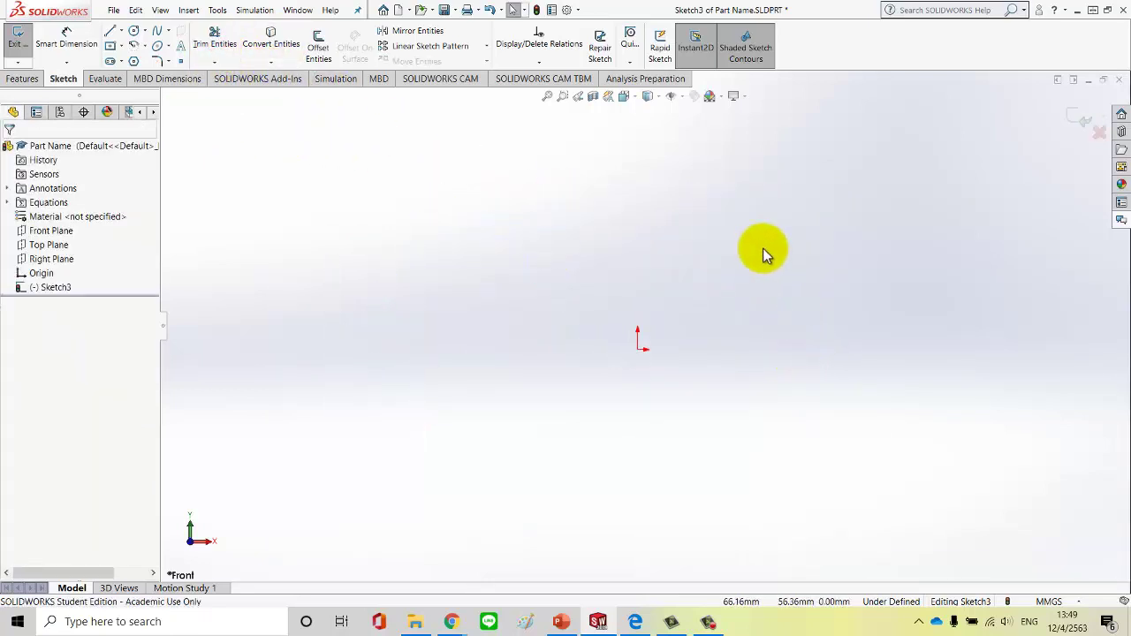
scroll(764, 252, down, 1)
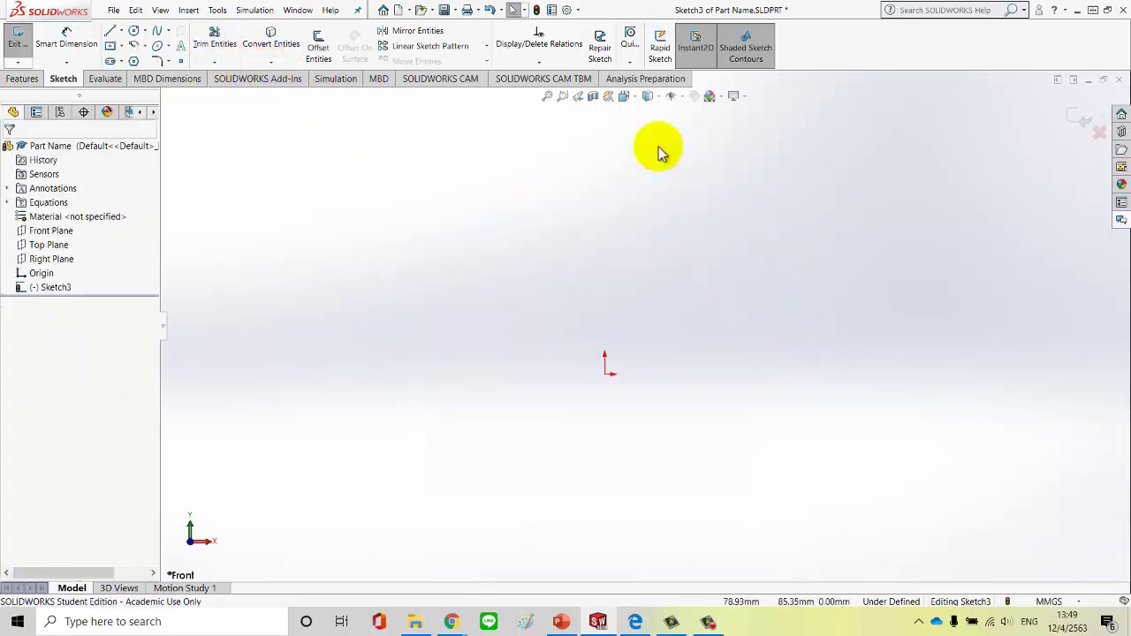
click(265, 63)
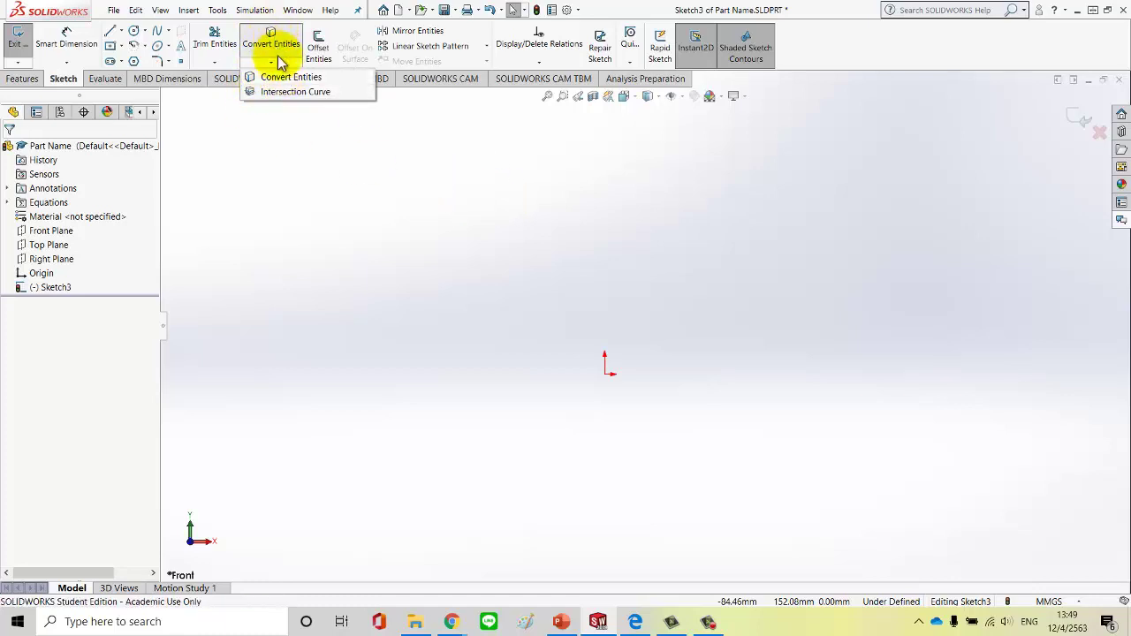
click(447, 185)
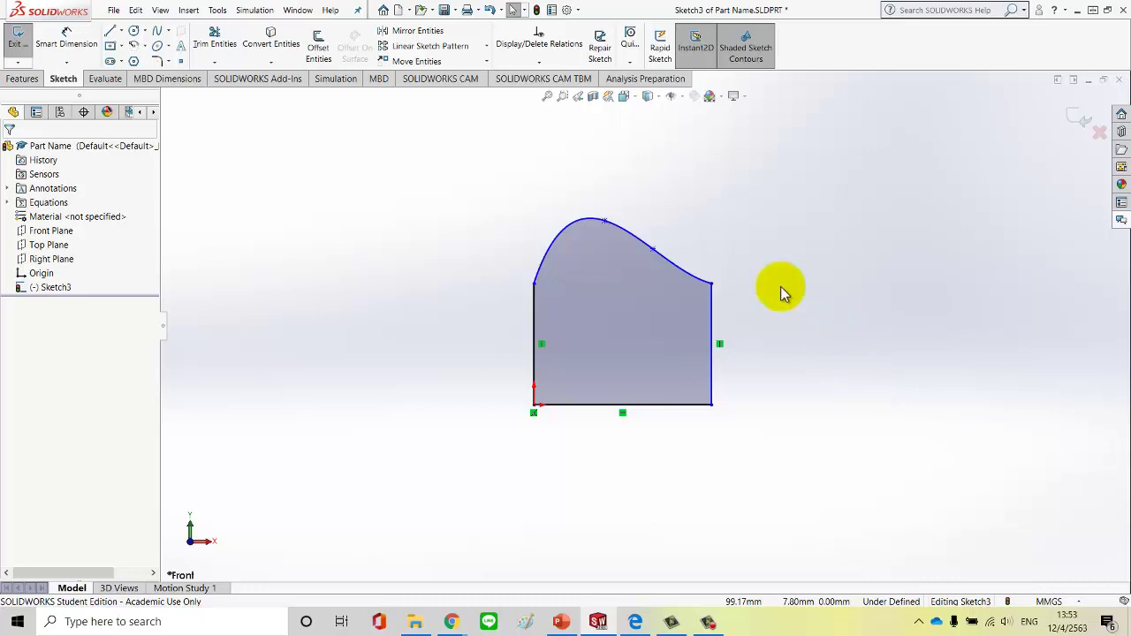
- Offset the closed profile 10 mm inward with Select chain off, picking the spline and the three straight lines individually
click(313, 44)
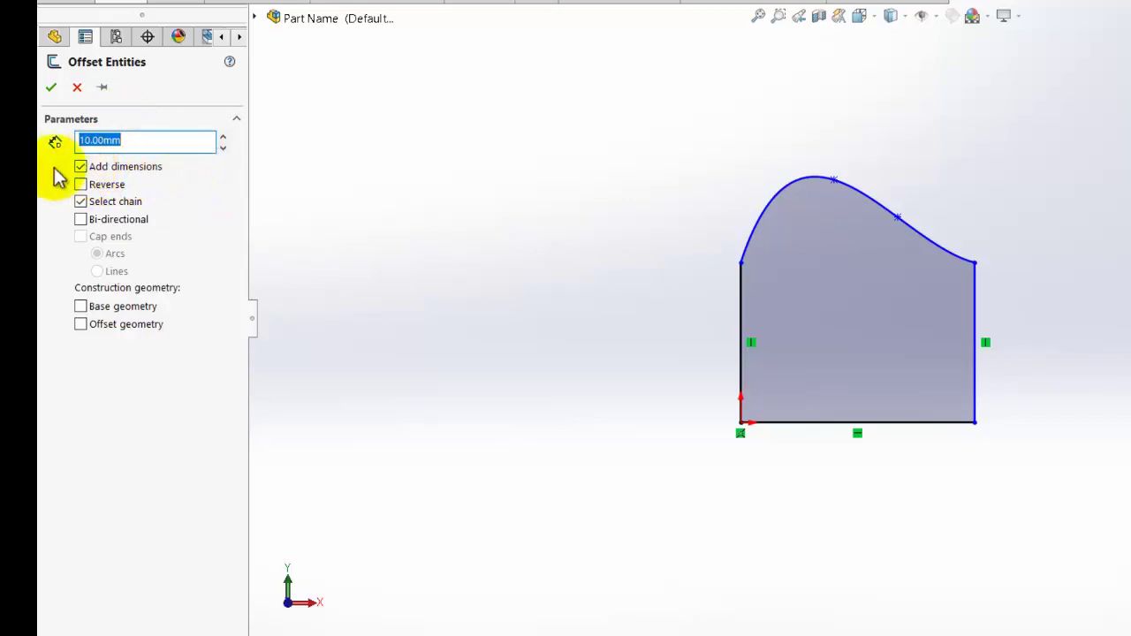
click(873, 200)
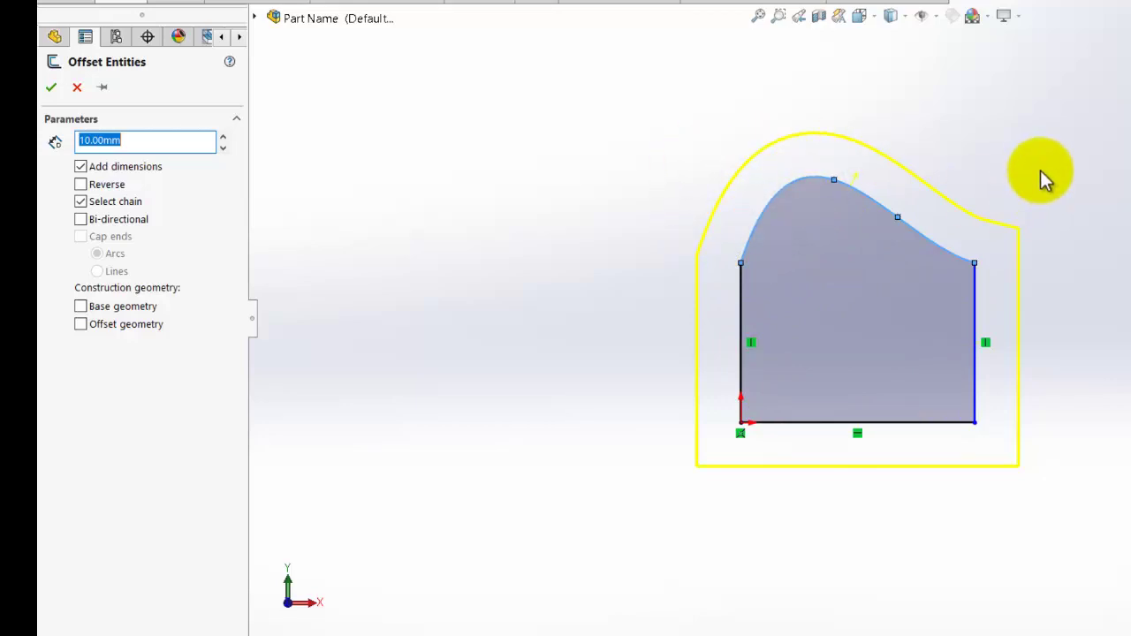
click(81, 202)
click(81, 183)
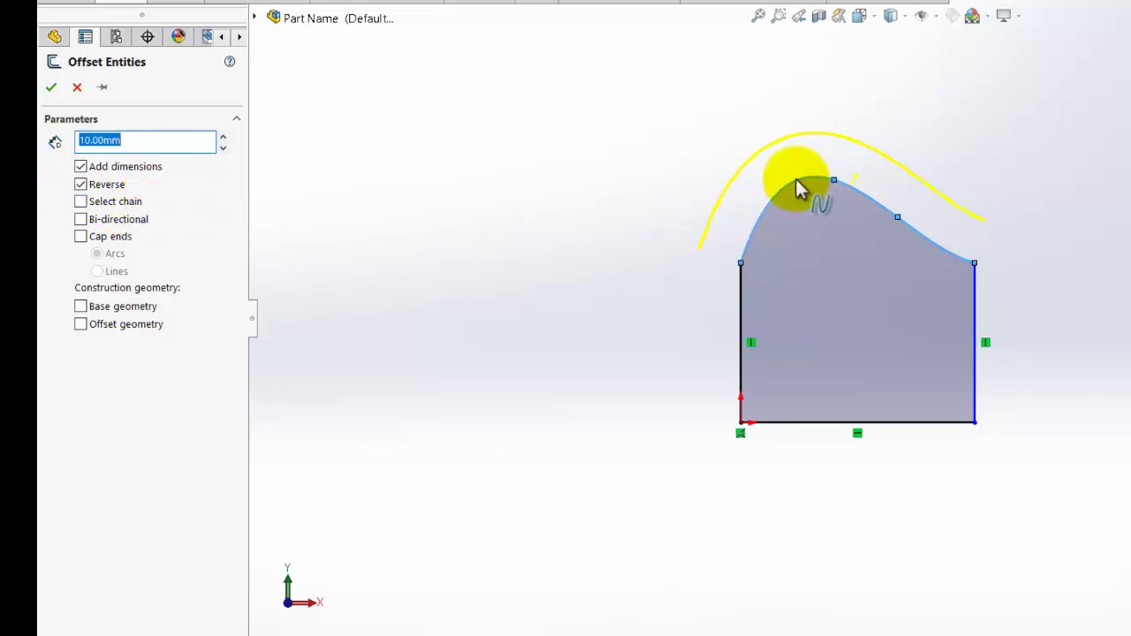
click(744, 307)
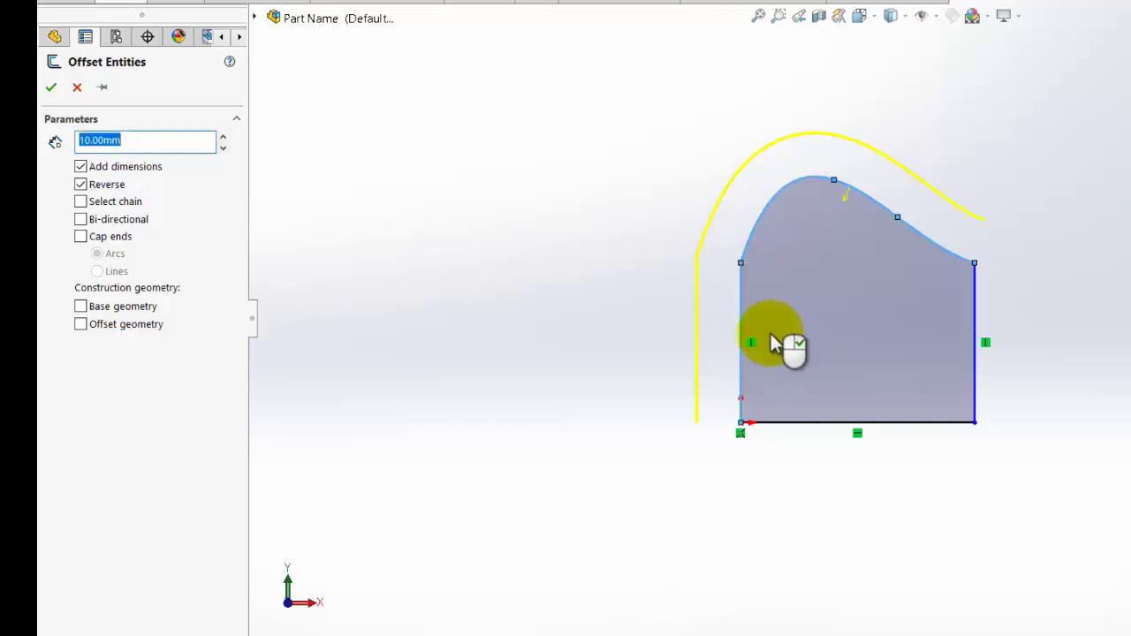
click(818, 424)
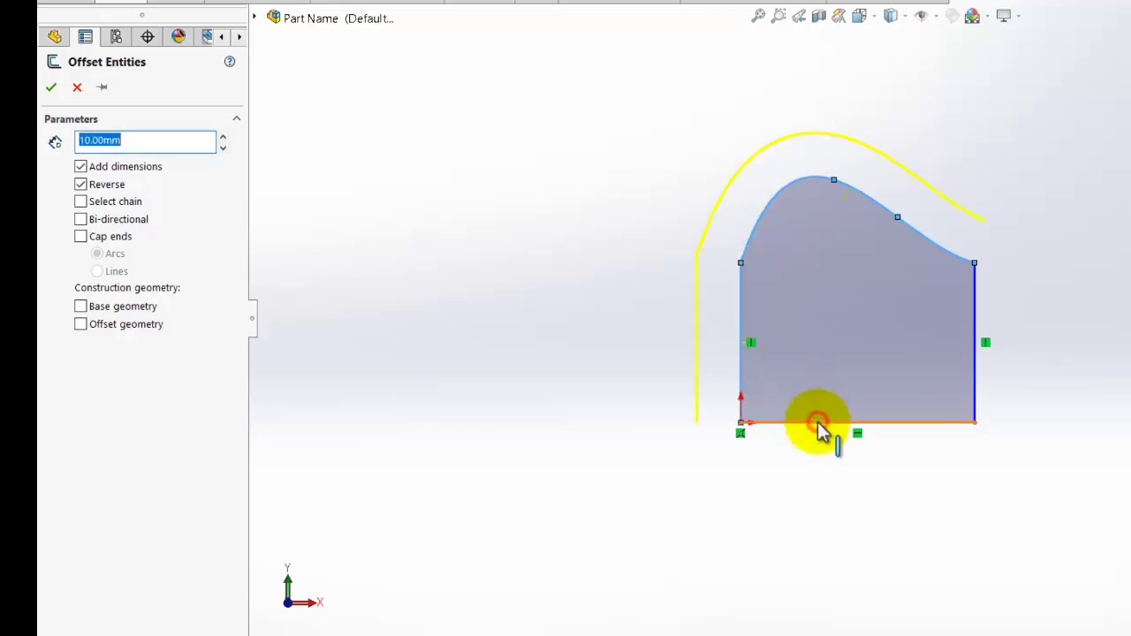
click(981, 345)
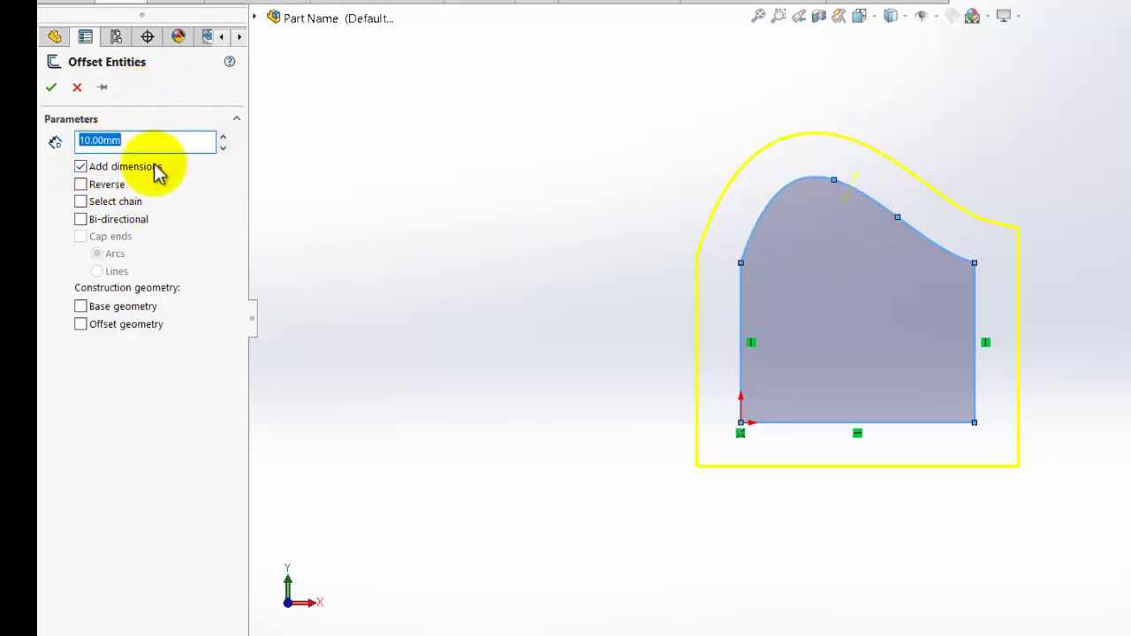
click(847, 198)
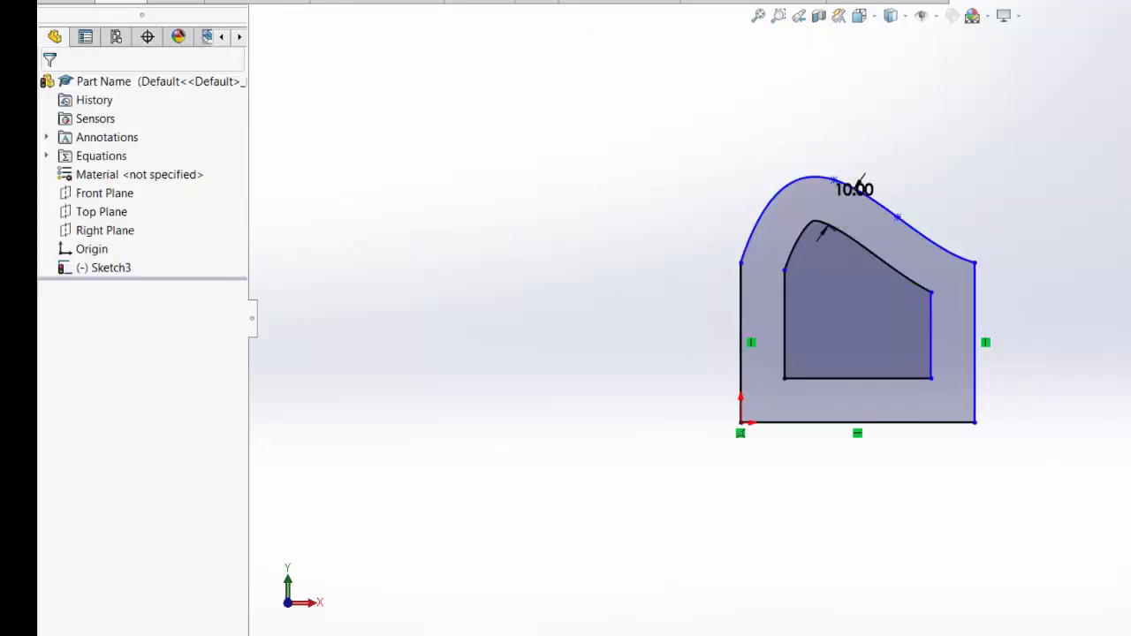
- Undo the inward offset and clear the selection of the profile's entities
key(ctrl+z)
click(822, 282)
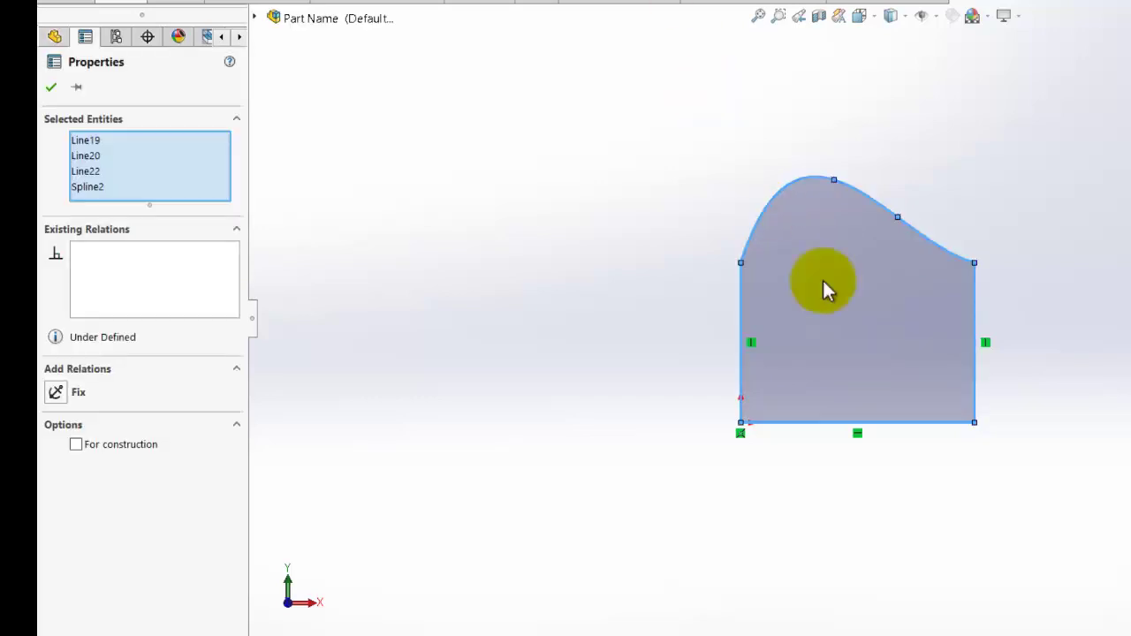
click(55, 86)
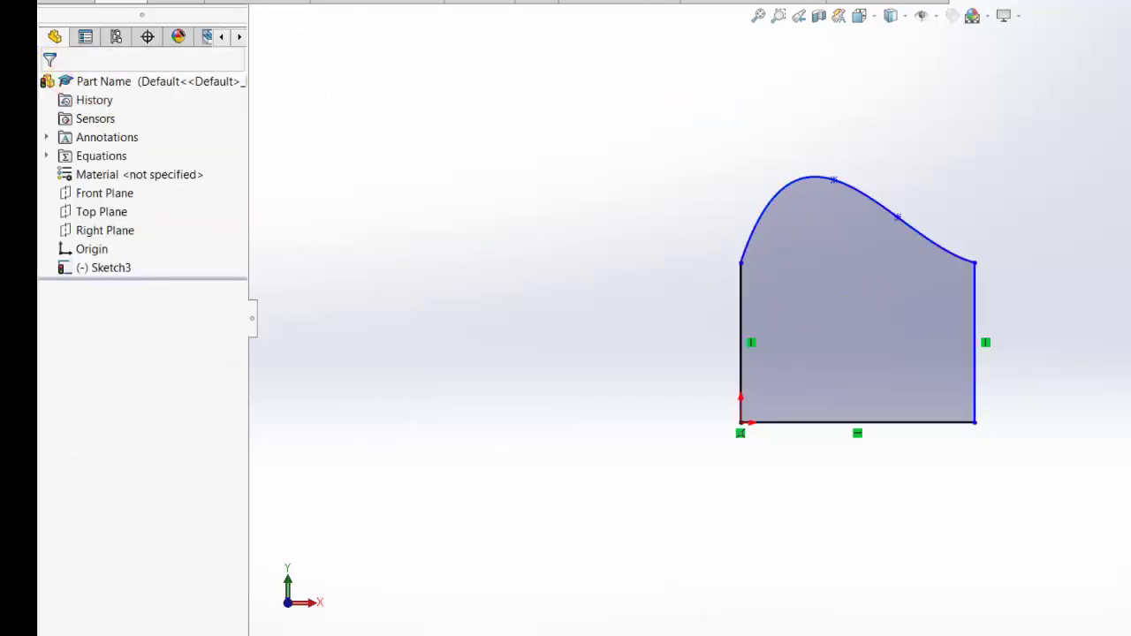
- Set up a new Offset Entities operation on the whole profile from its spline, with Select chain and Reverse enabled
key(o)
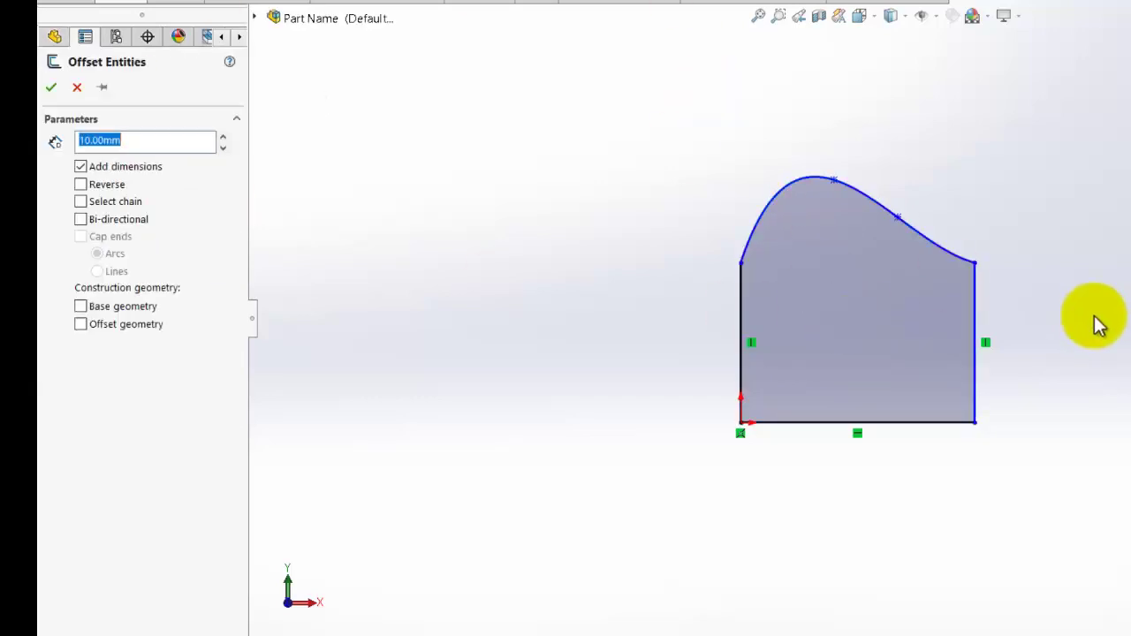
click(81, 201)
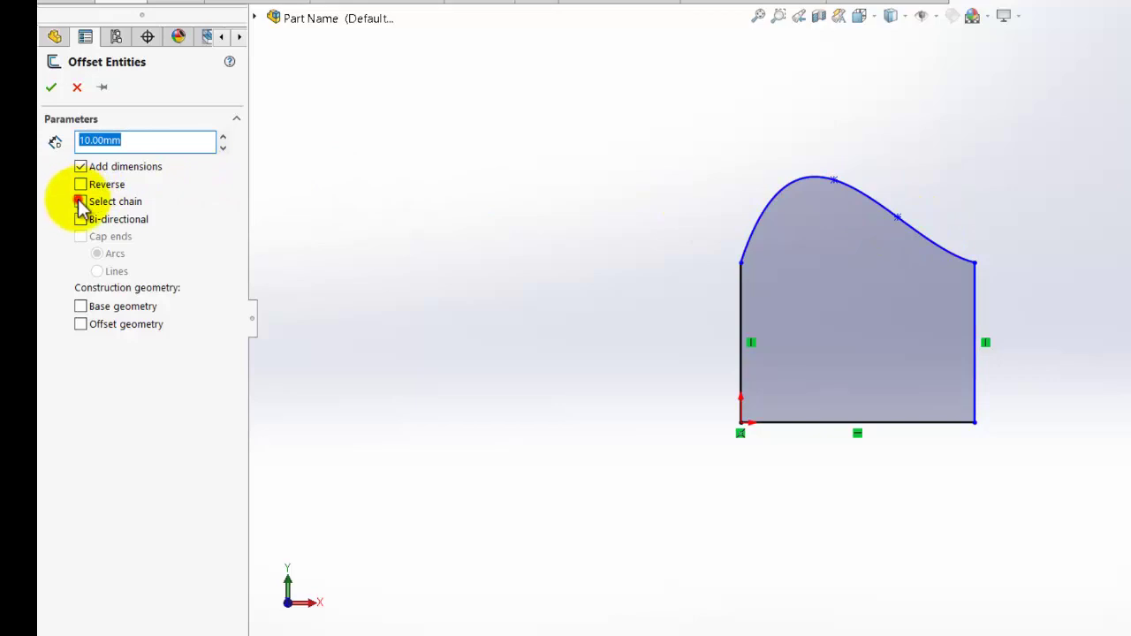
click(855, 195)
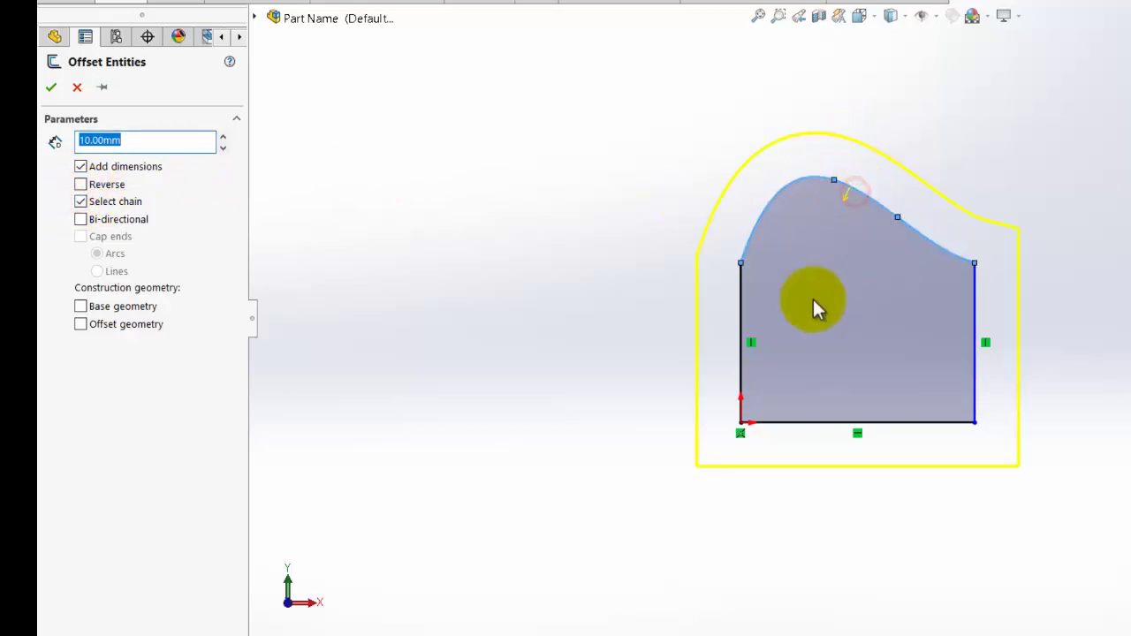
click(80, 185)
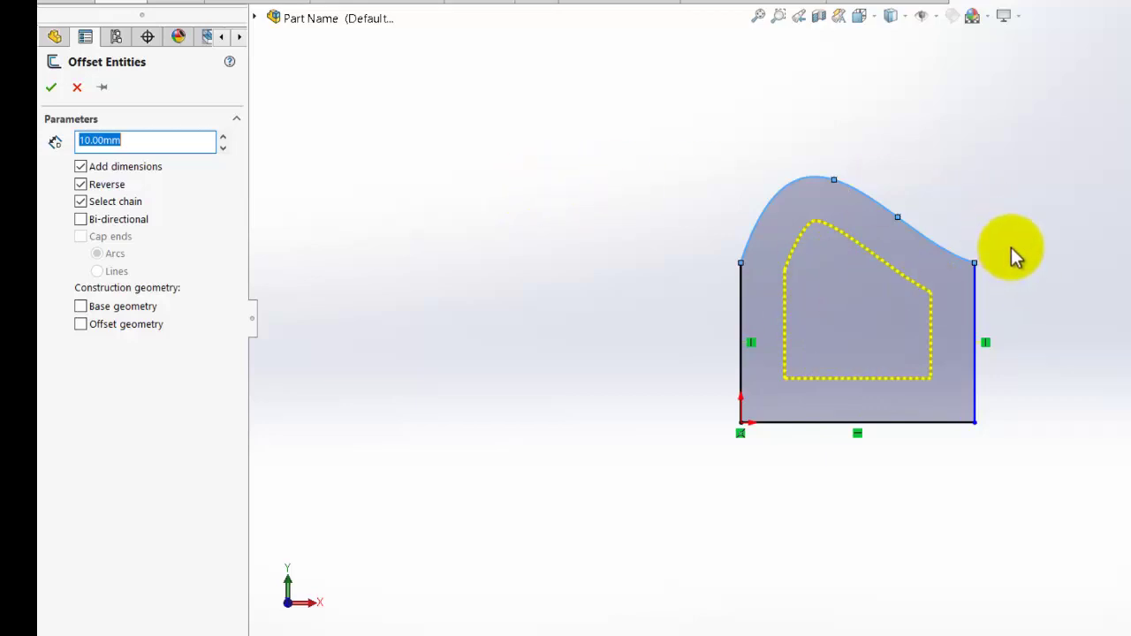
- Make the profile's offset bi-directional and set its distance to 5 mm
click(81, 221)
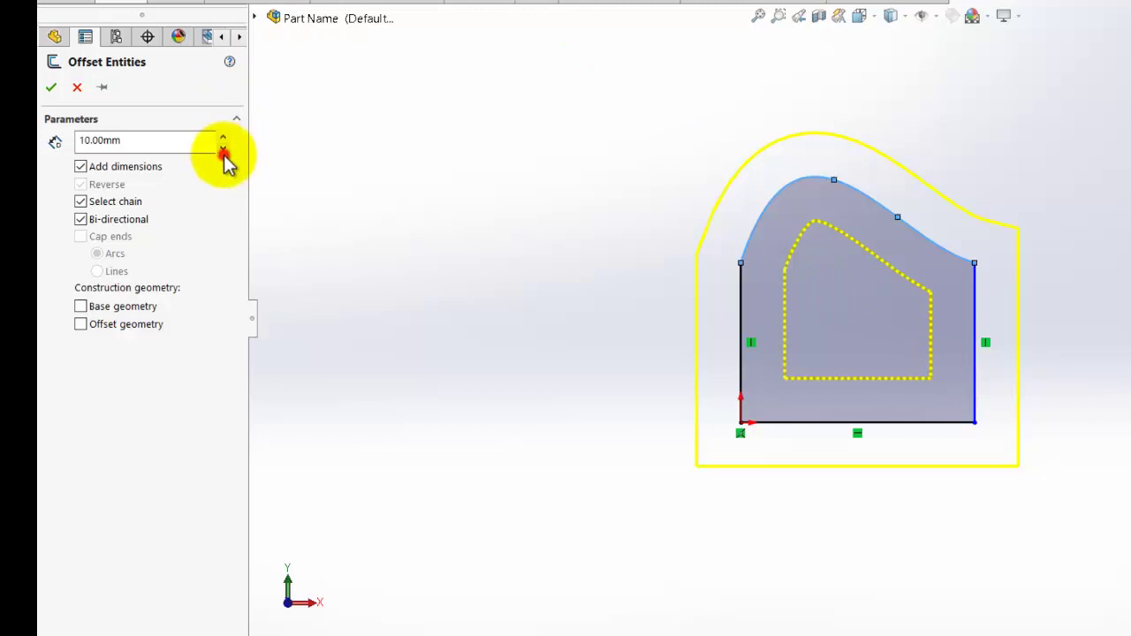
double_click(131, 141)
text(5)
key(Return)
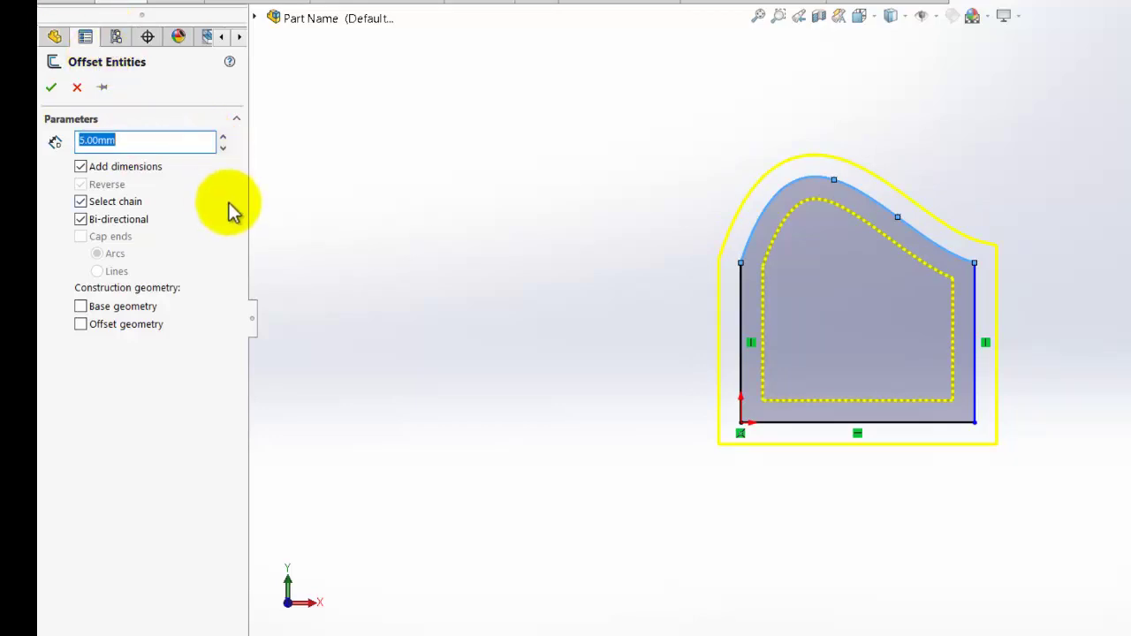
- Turn off Bi-directional and Reverse so the profile is offset 5 mm outward only, and accept the offset
click(80, 220)
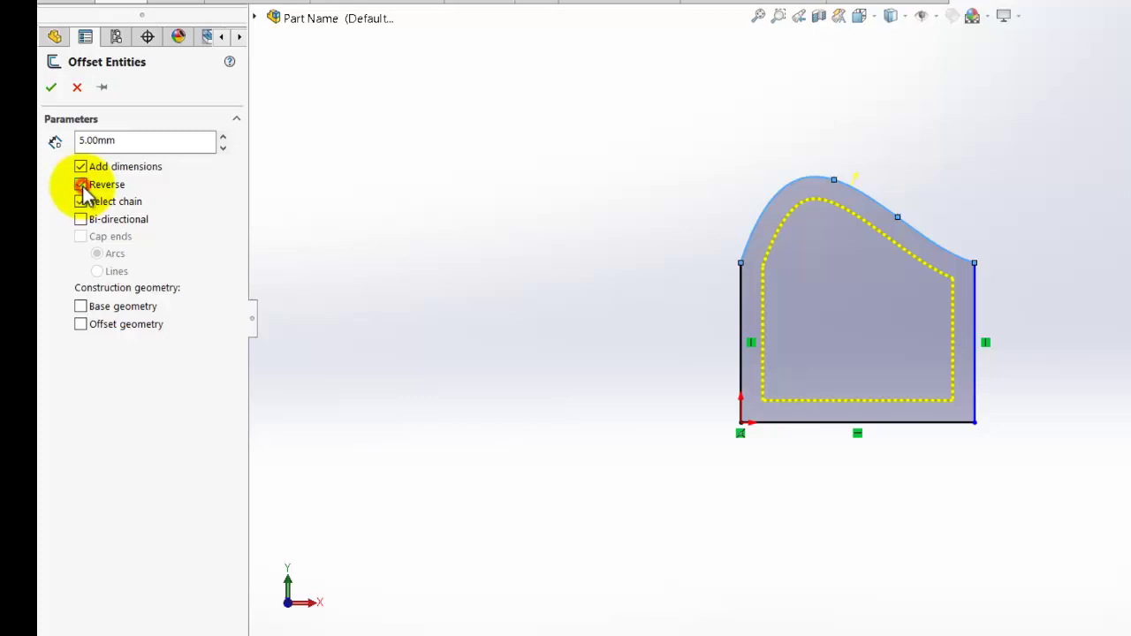
click(82, 184)
click(81, 185)
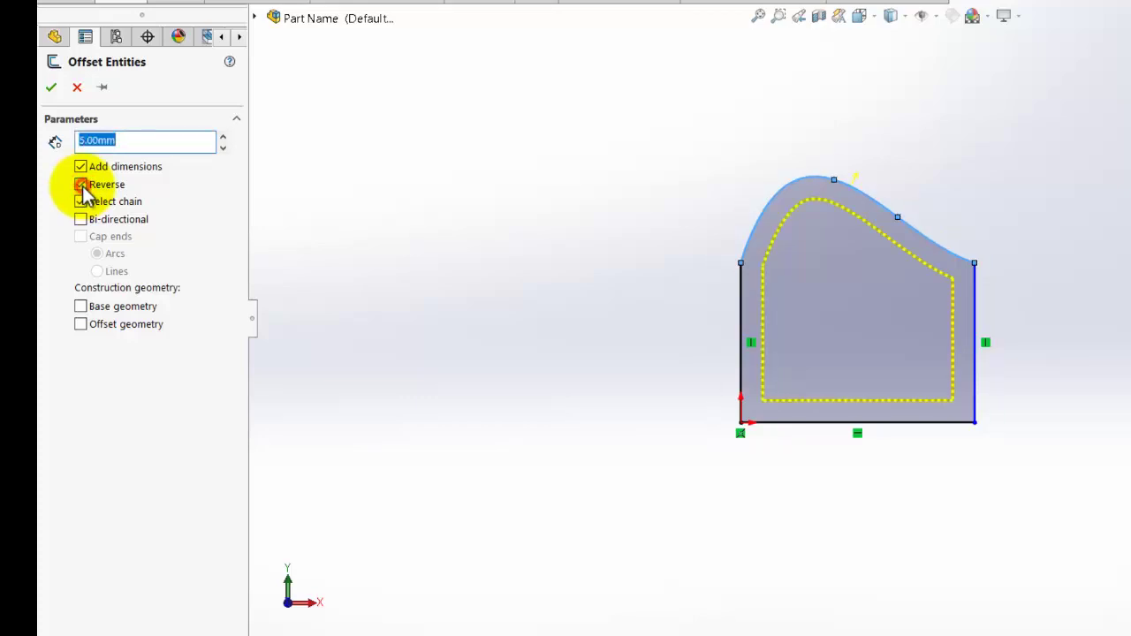
click(82, 185)
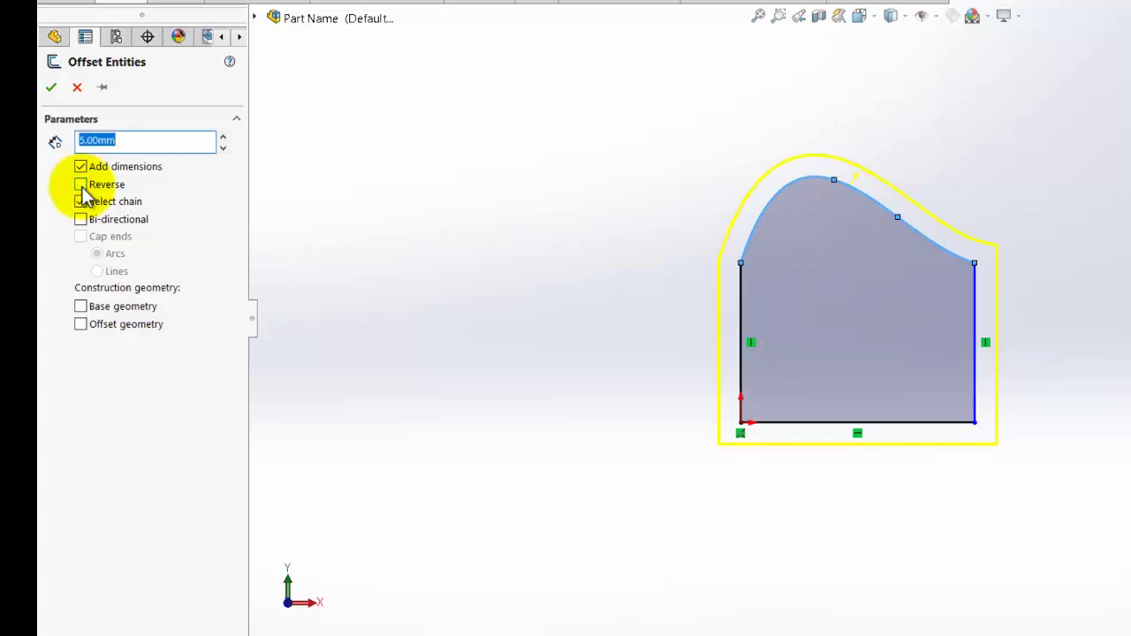
click(54, 88)
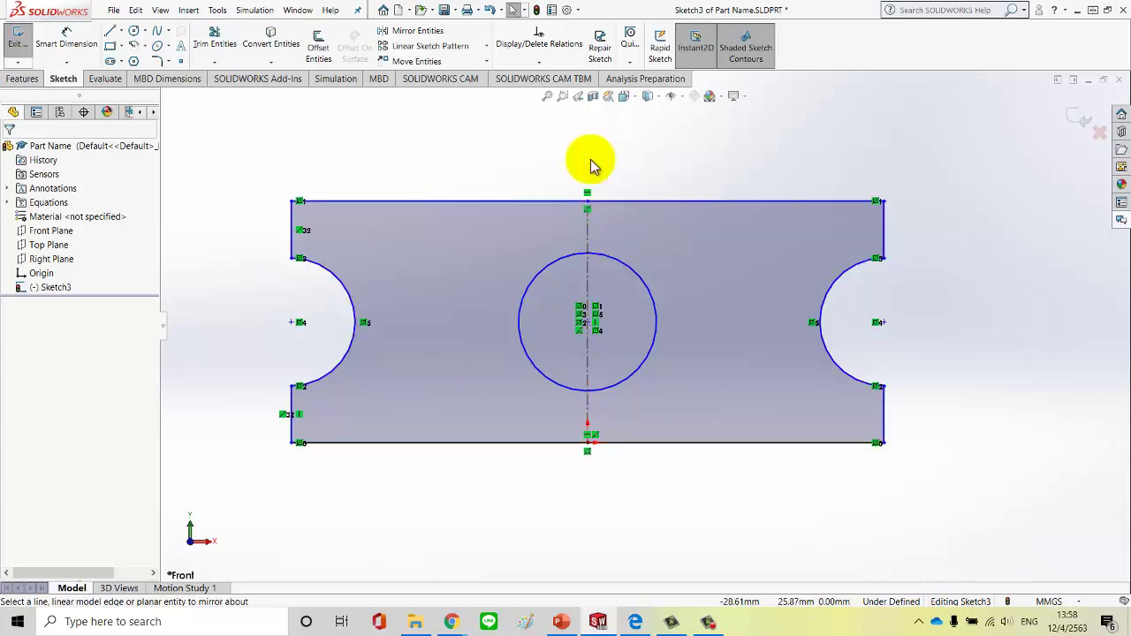
- Delete all geometry in the mirrored plate sketch and draw a vertical centerline upward from the origin
mouse_move(997, 464)
mouse_down()
mouse_move(934, 361)
mouse_move(235, 150)
mouse_up()
key(Delete)
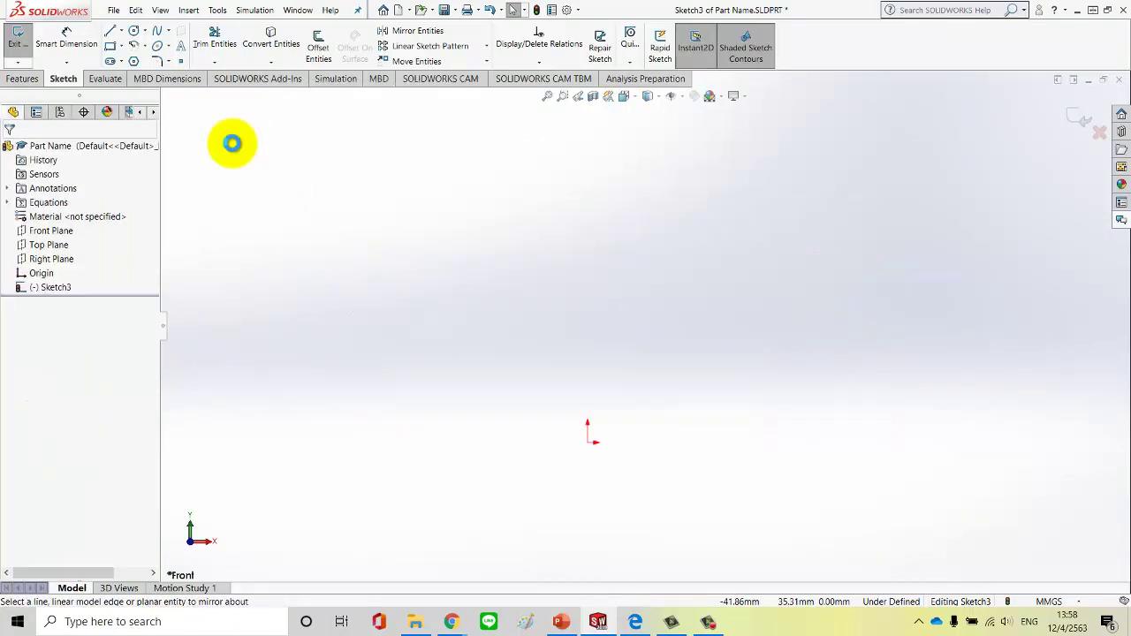
click(120, 32)
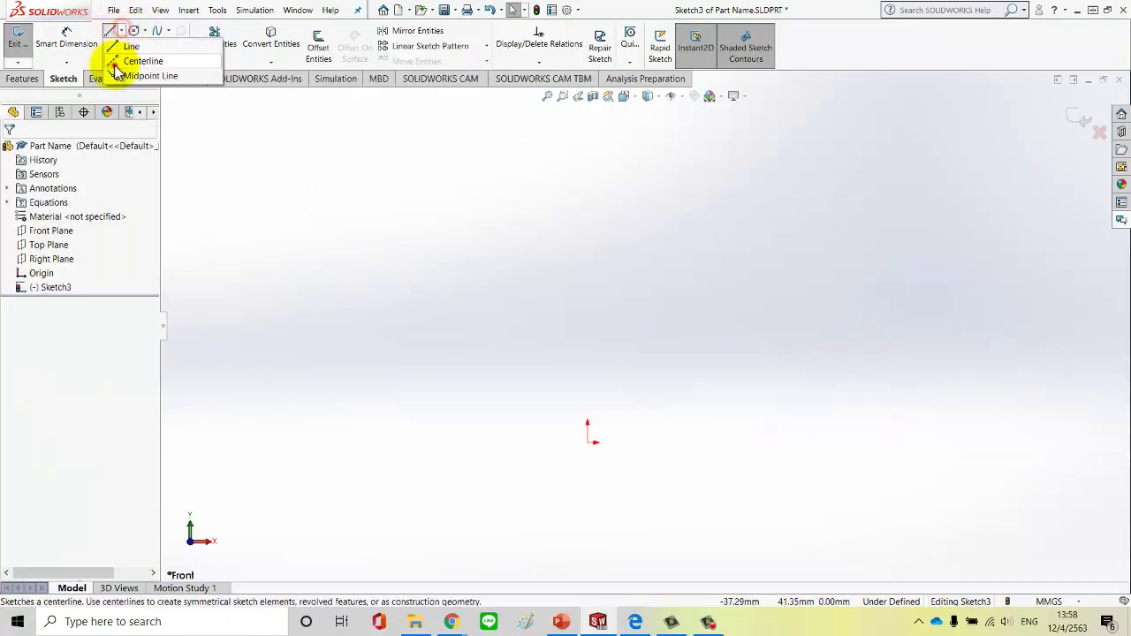
click(120, 59)
click(587, 441)
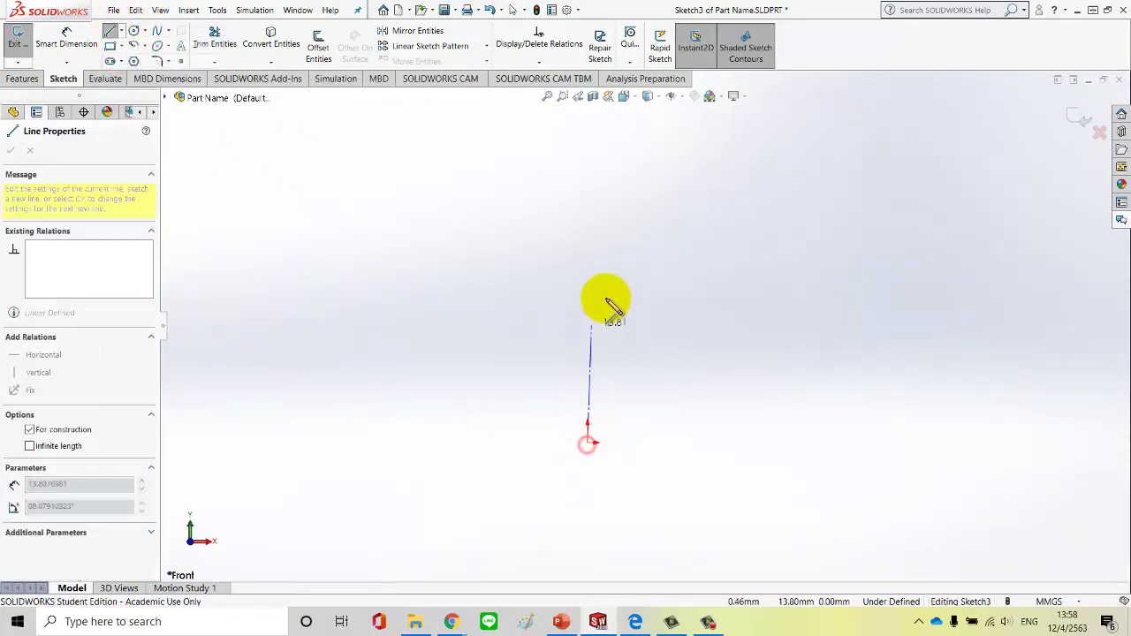
click(587, 248)
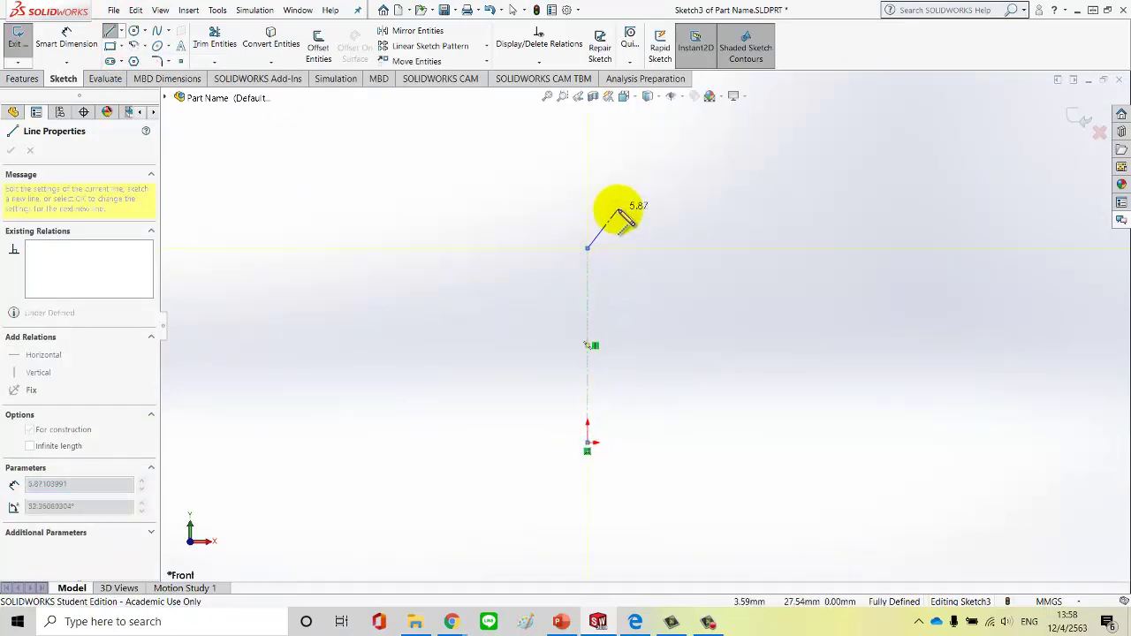
right_click(640, 216)
click(676, 233)
key(Escape)
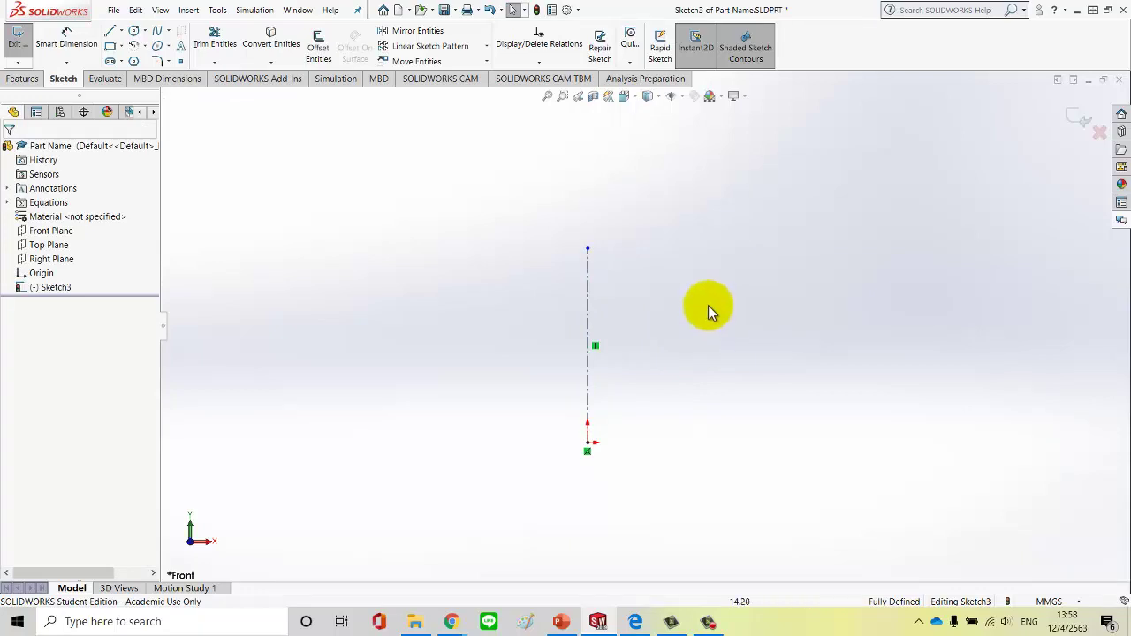
- Sketch a corner rectangle about 26 mm wide and 19 mm high from the origin, on the left of the centerline
click(109, 45)
click(587, 442)
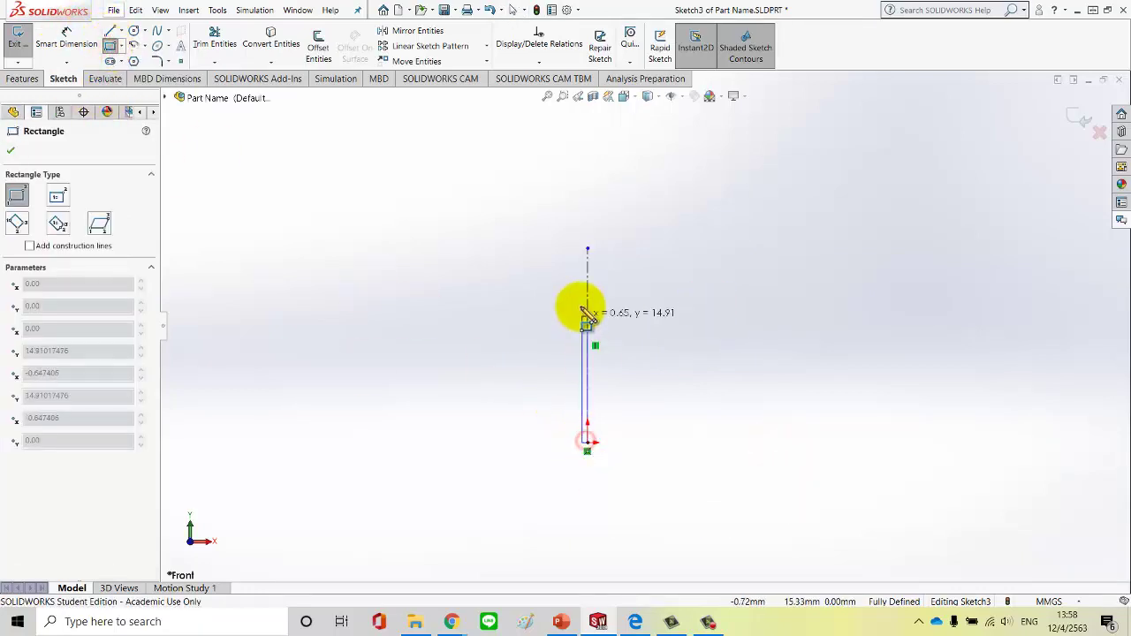
click(365, 278)
right_click(427, 214)
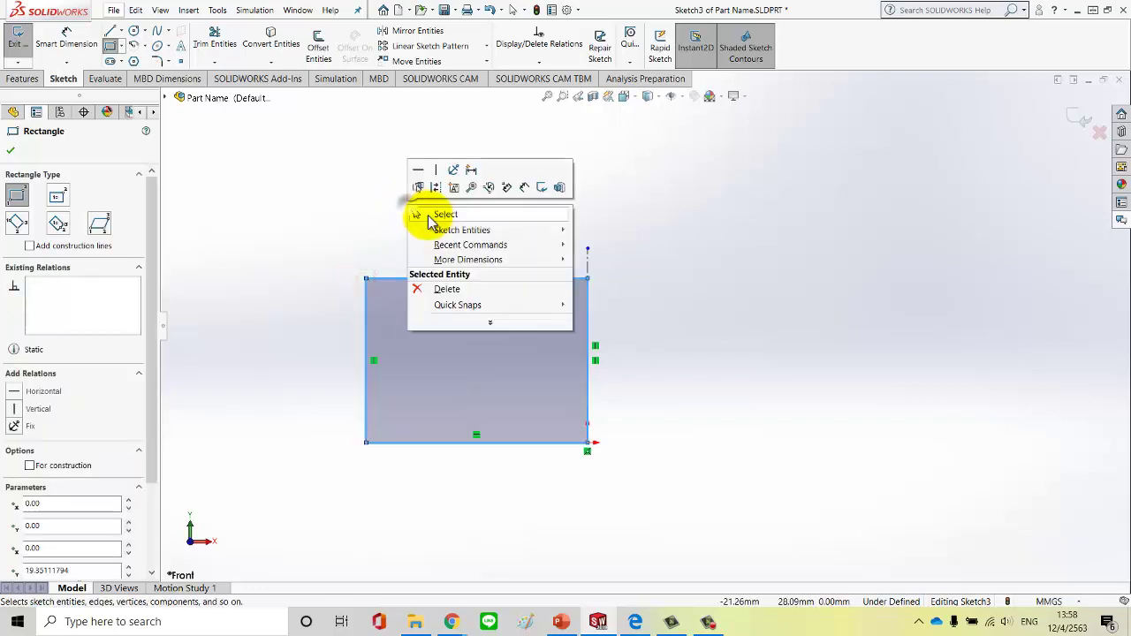
- Sketch circles centred on the midpoints of the rectangle's right and left sides, with radii of about 5.6 mm and 5.4 mm
click(134, 30)
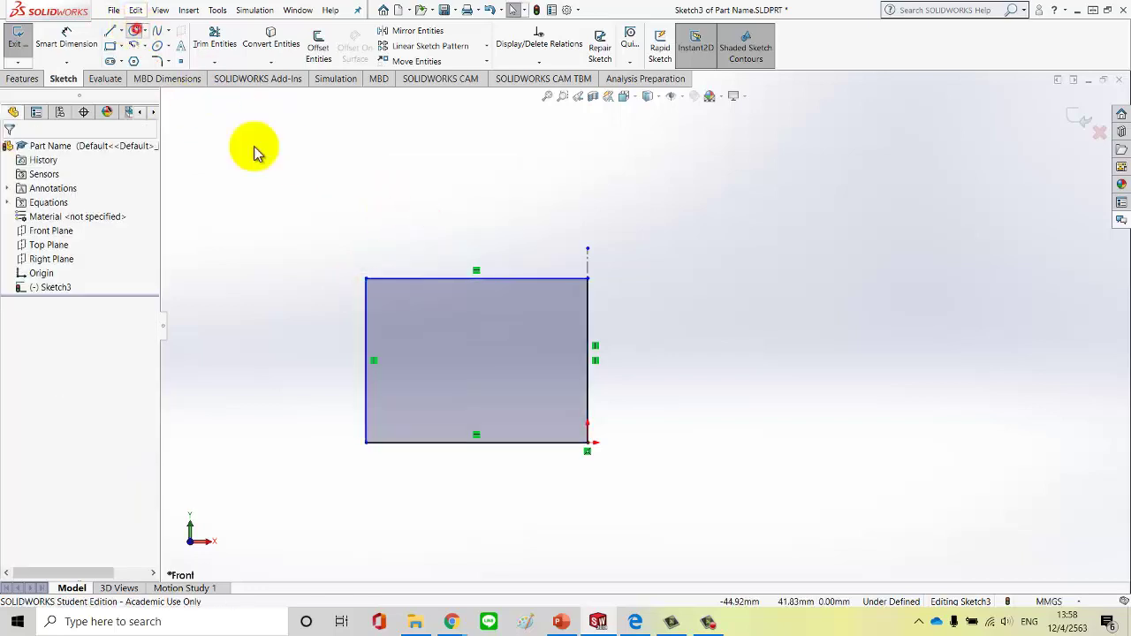
click(588, 359)
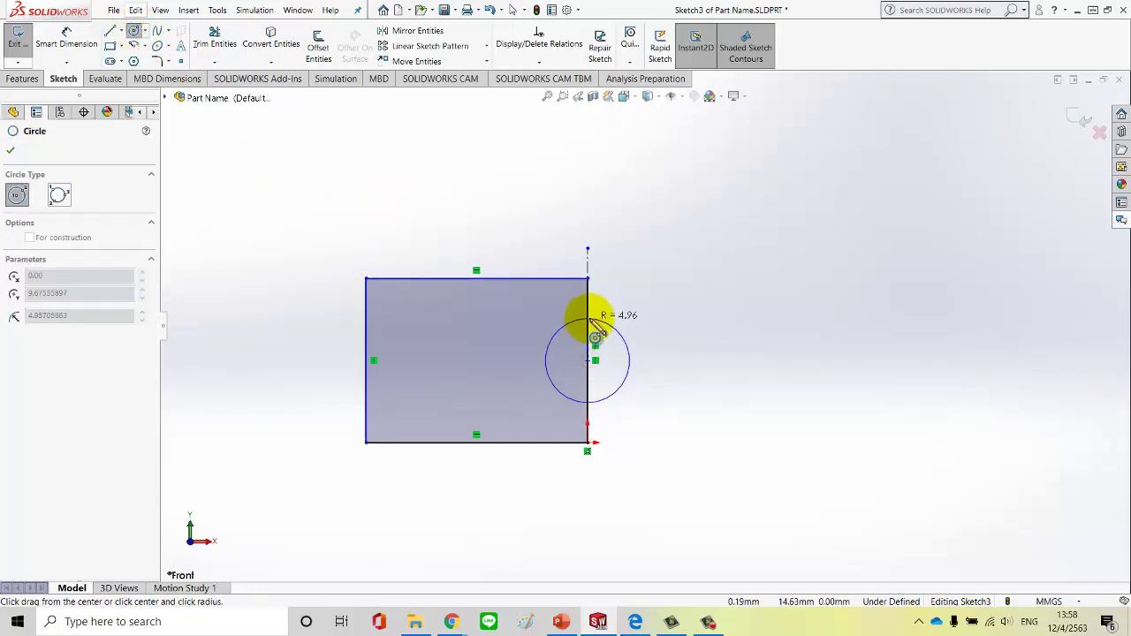
click(590, 313)
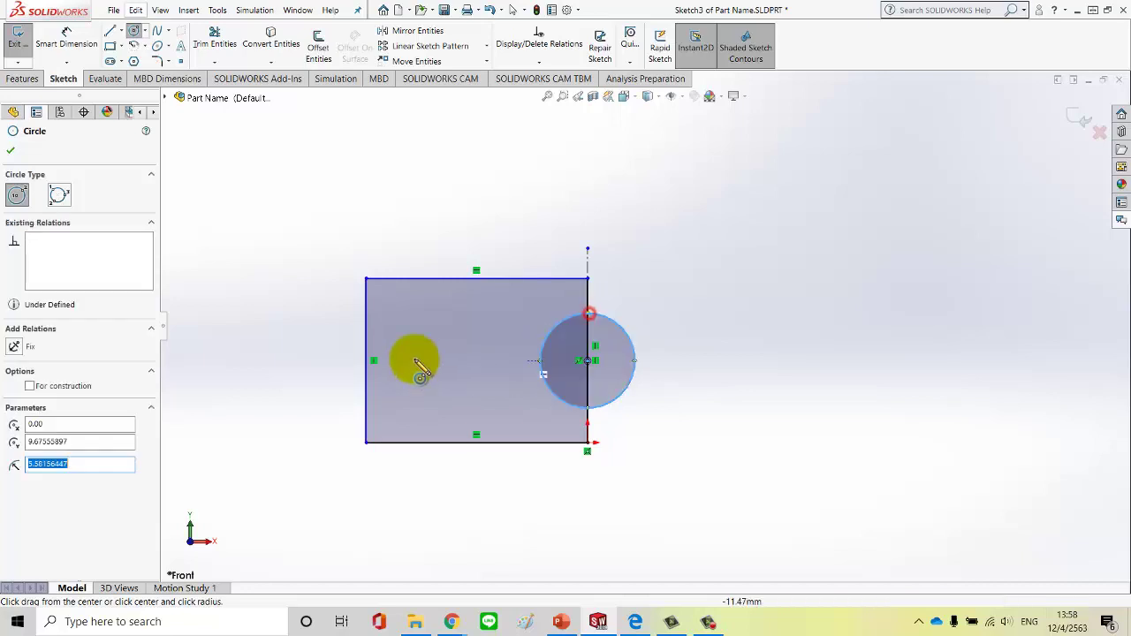
click(366, 359)
click(366, 314)
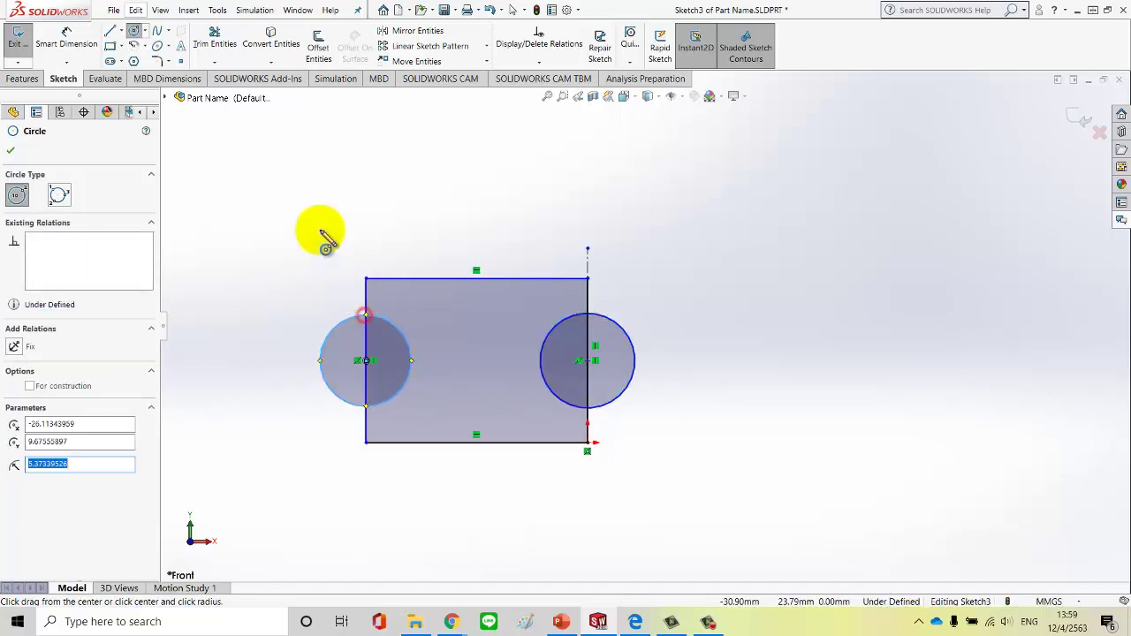
right_click(327, 237)
click(331, 238)
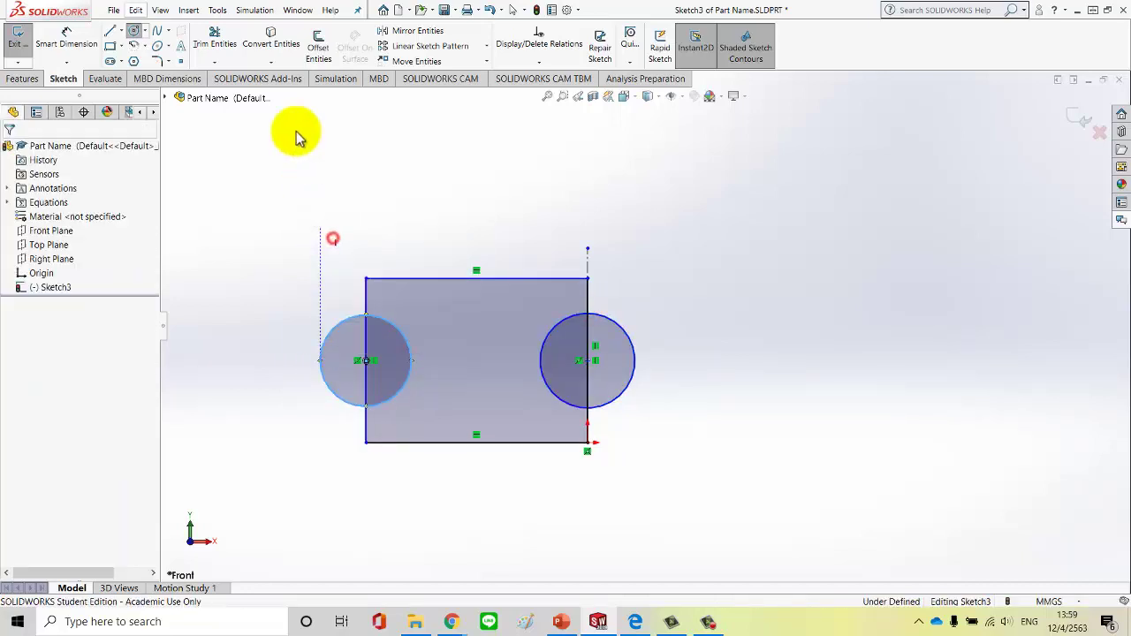
- Trim the rectangle's left side inside the left circle and the outer halves of both circles, using Trim to closest
click(216, 39)
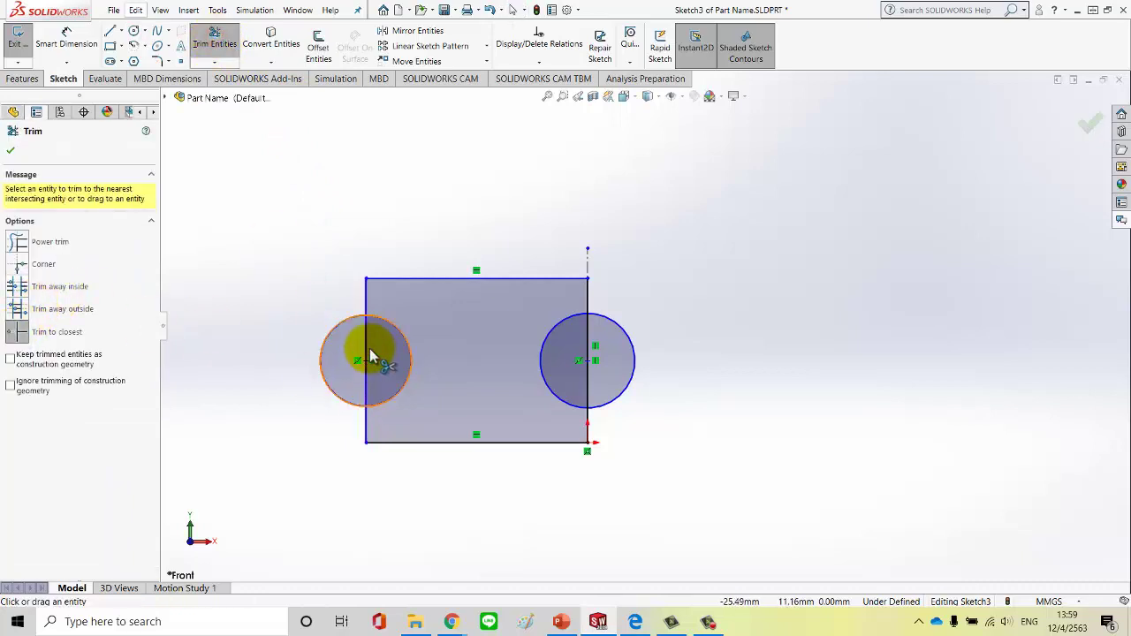
click(369, 349)
click(596, 322)
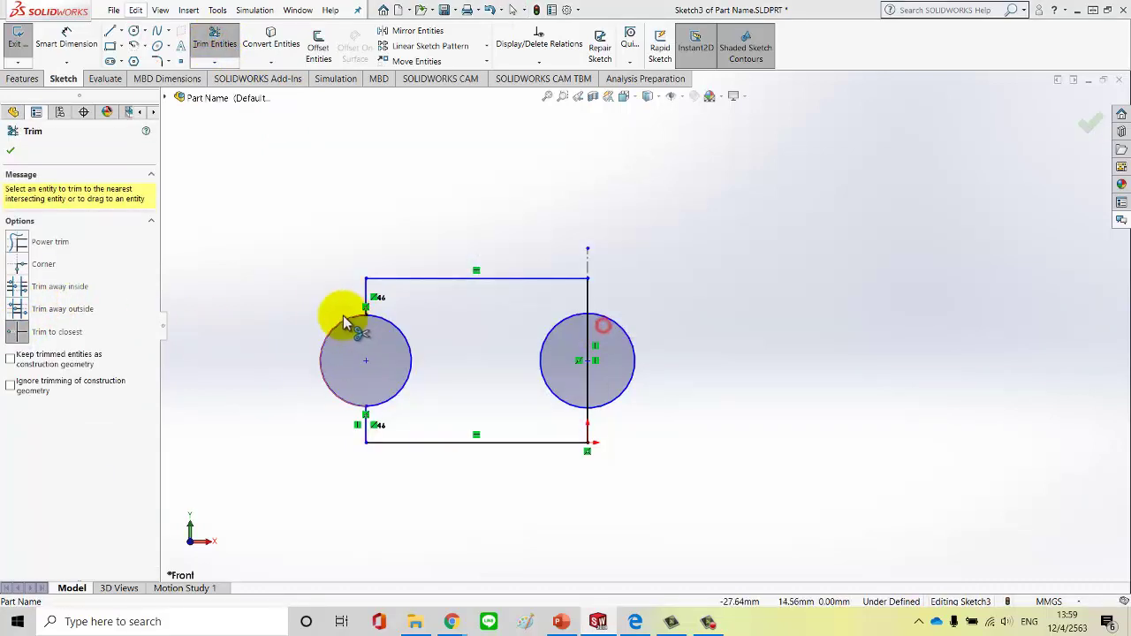
click(351, 325)
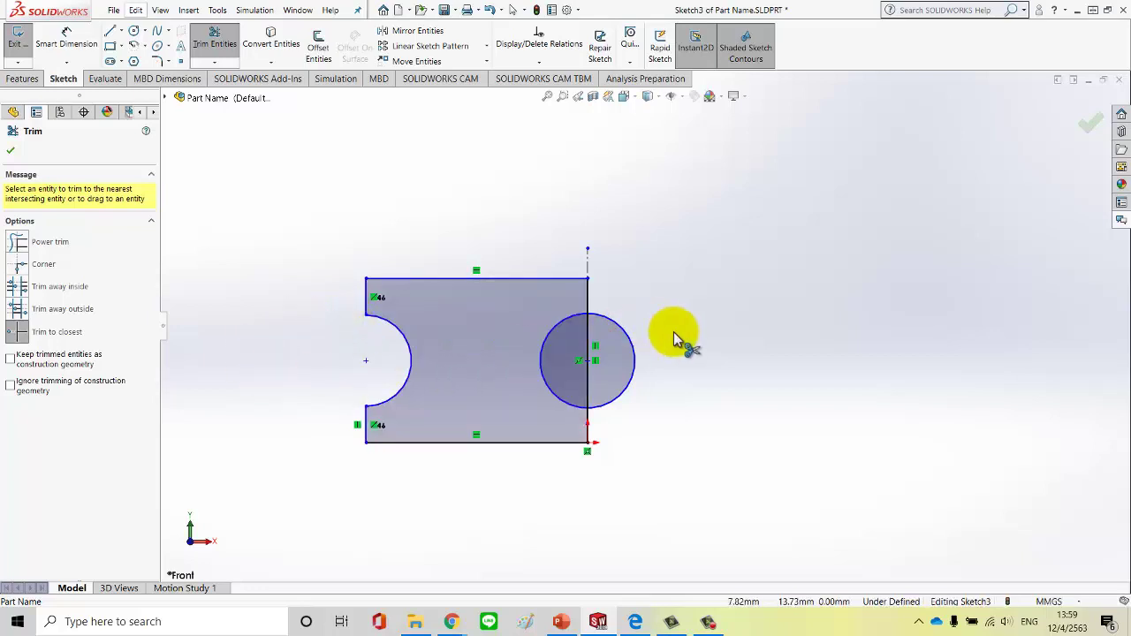
click(625, 338)
- Trim away the rectangle's entire right side along the centerline, accepting removal of the midpoint relation, and finish trimming
scroll(623, 343, down, 5)
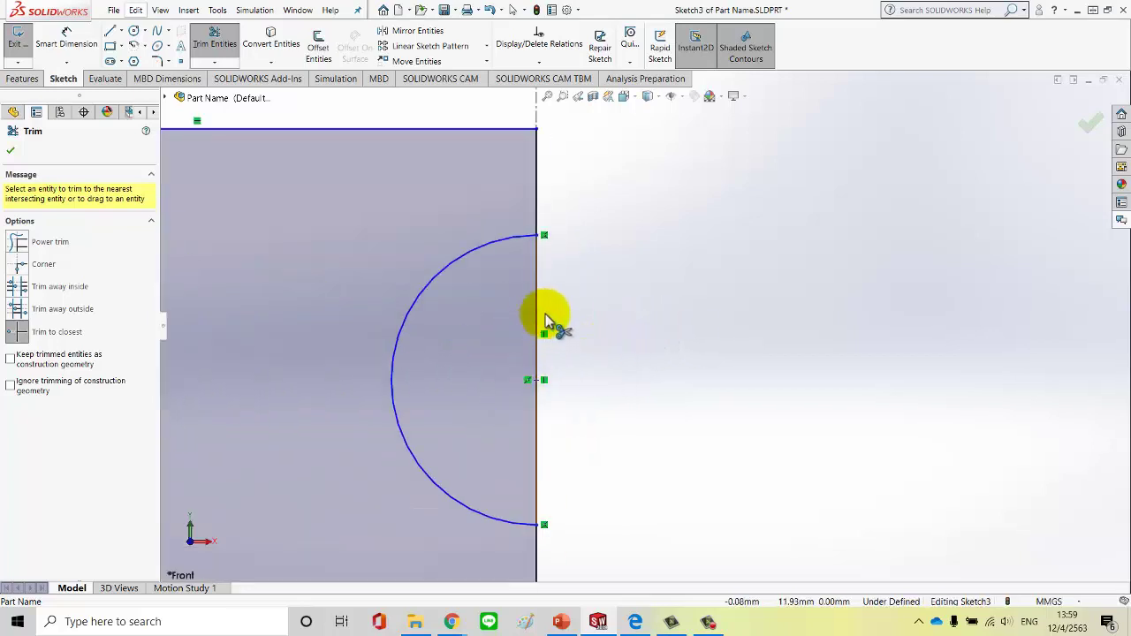
click(537, 303)
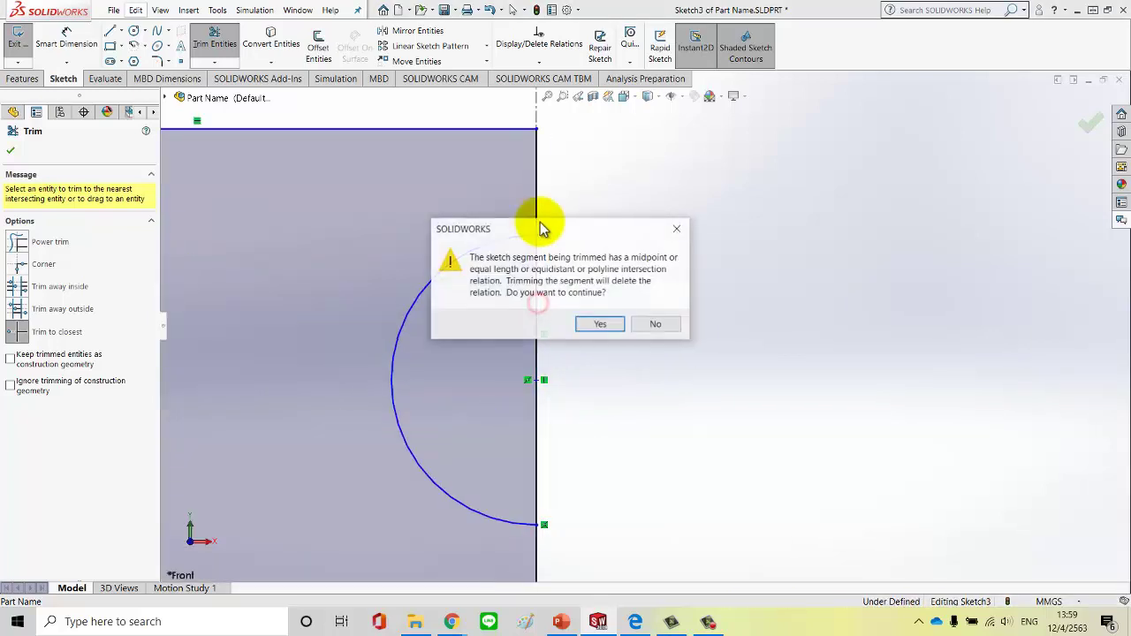
click(601, 323)
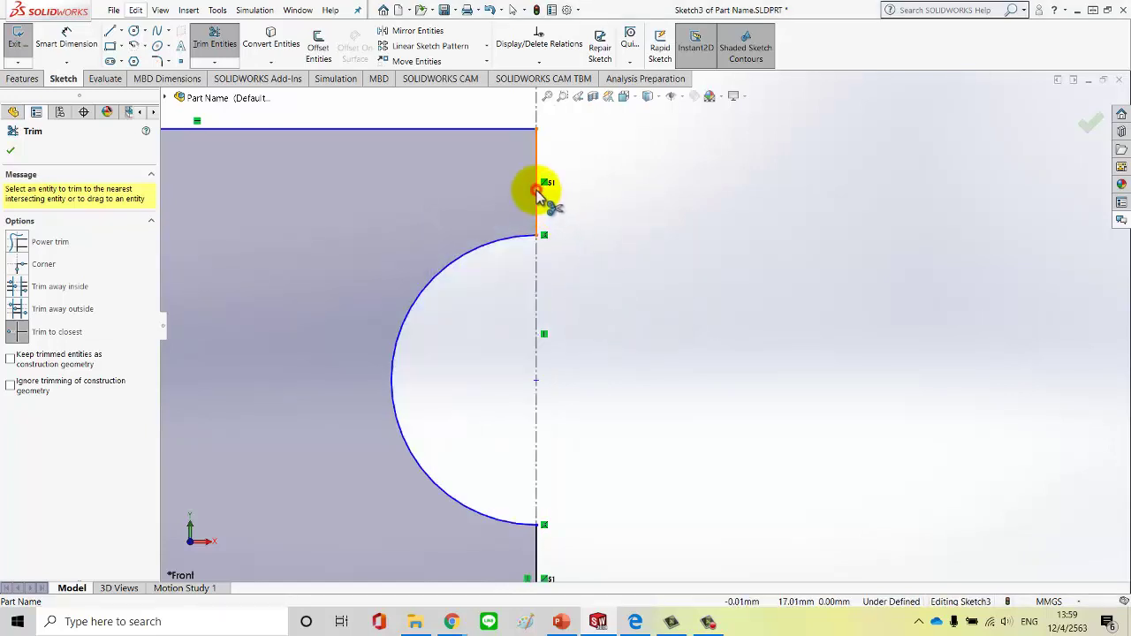
click(537, 193)
scroll(651, 417, up, 4)
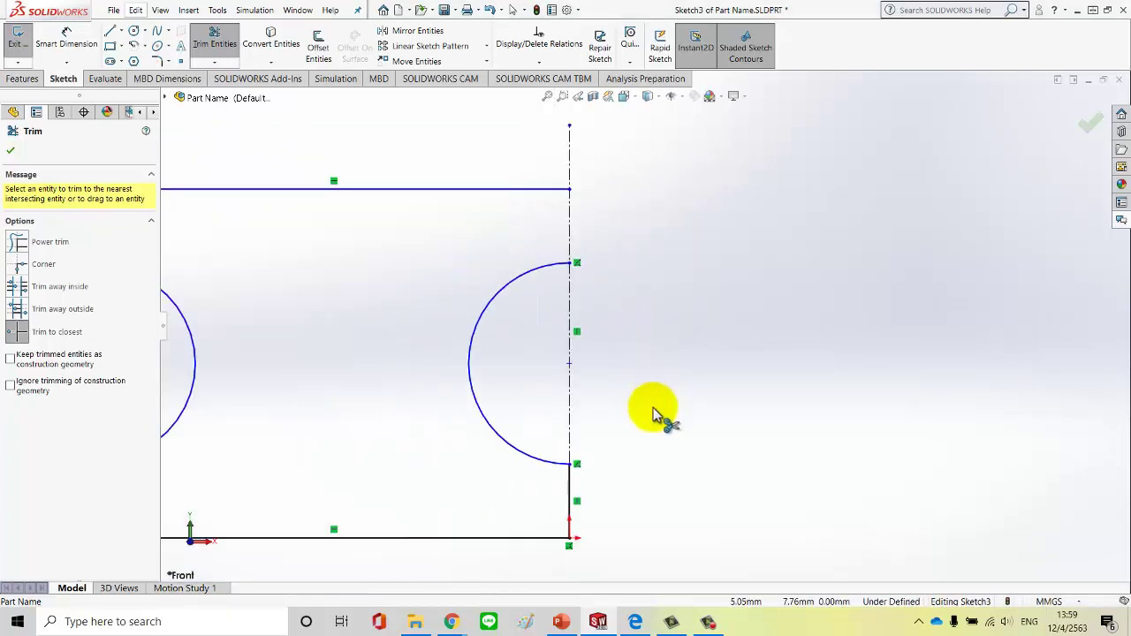
click(583, 463)
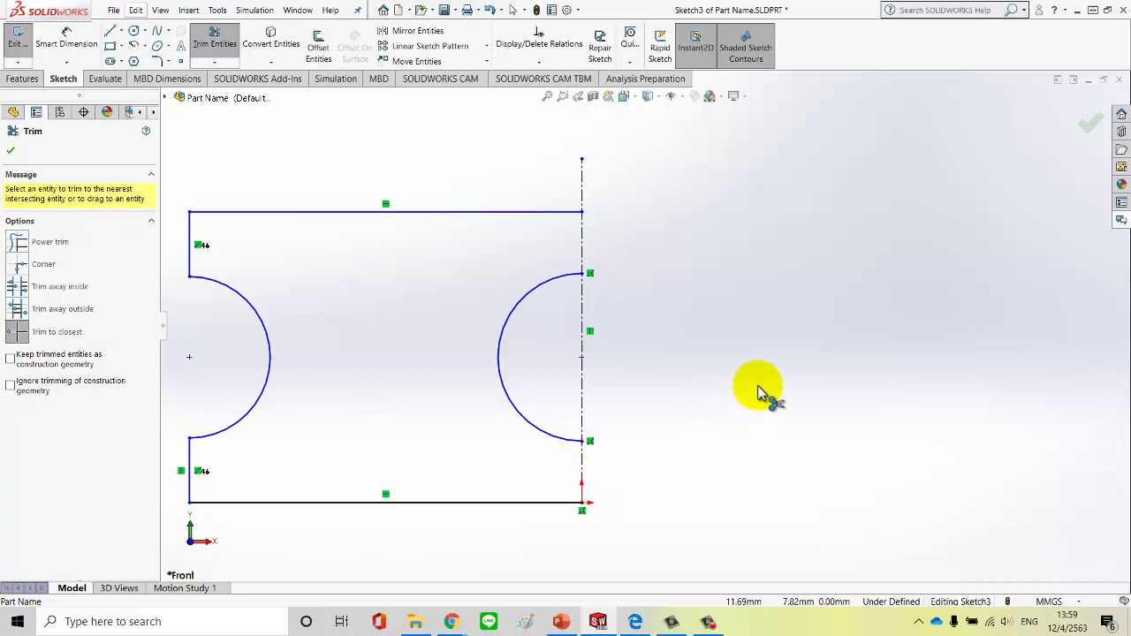
click(586, 240)
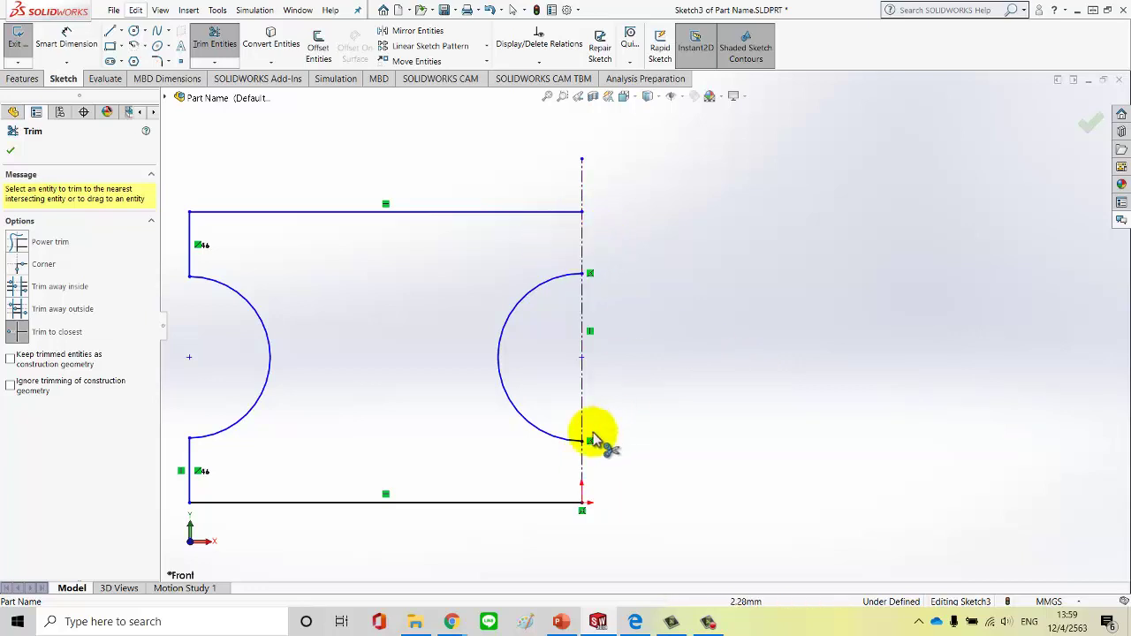
click(11, 150)
scroll(637, 346, up, 2)
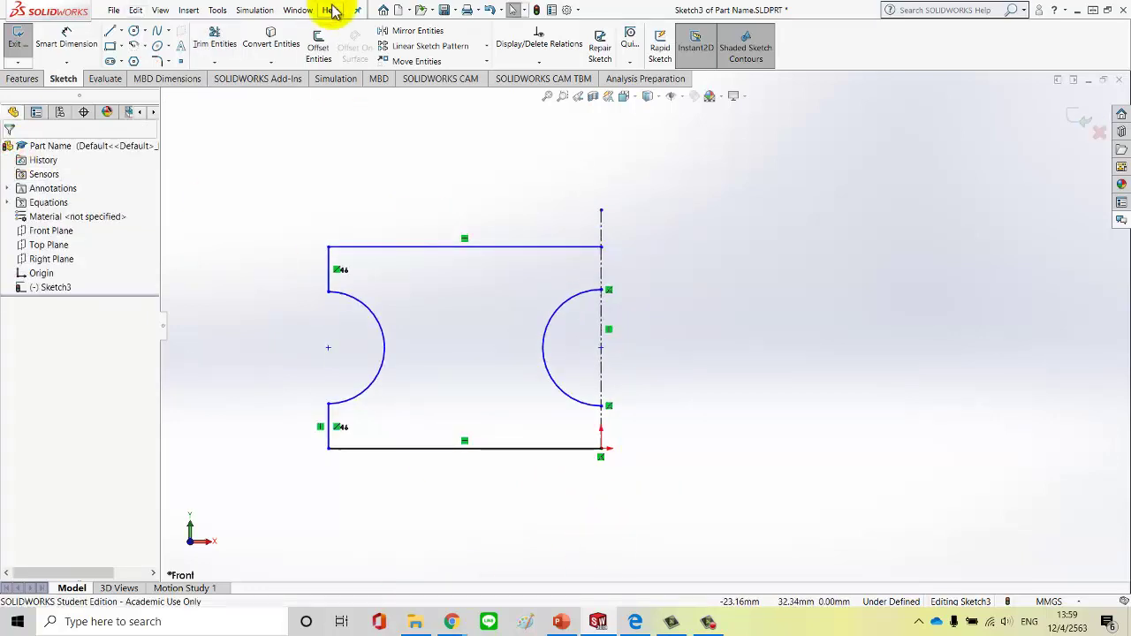
- Mirror the half profile's two arcs and four lines about the vertical centerline with Copy enabled
click(413, 31)
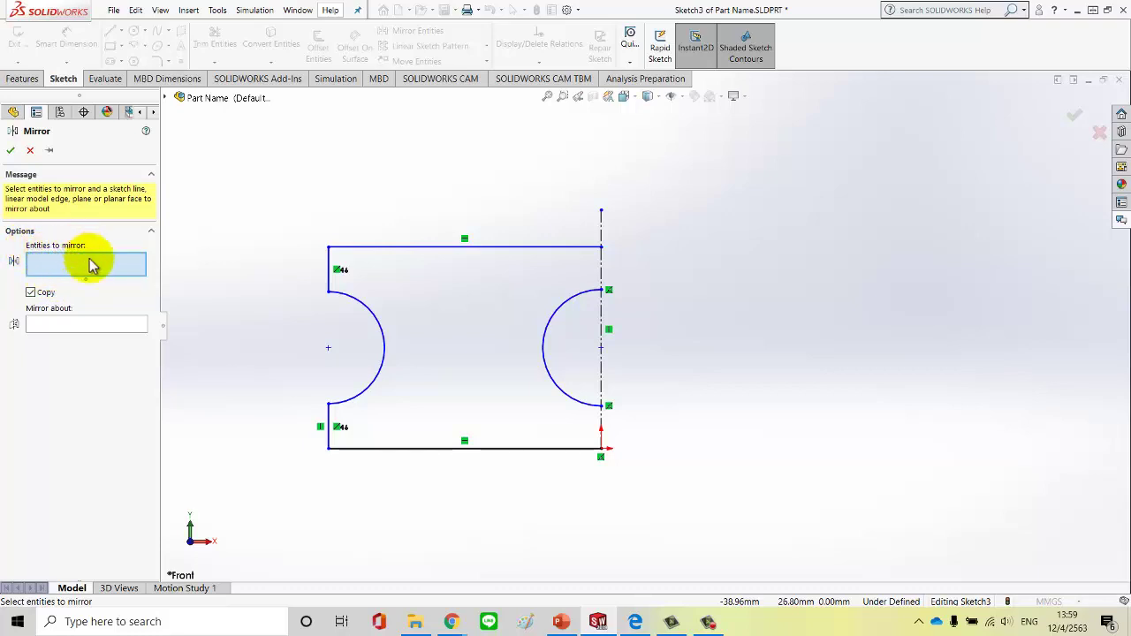
click(380, 325)
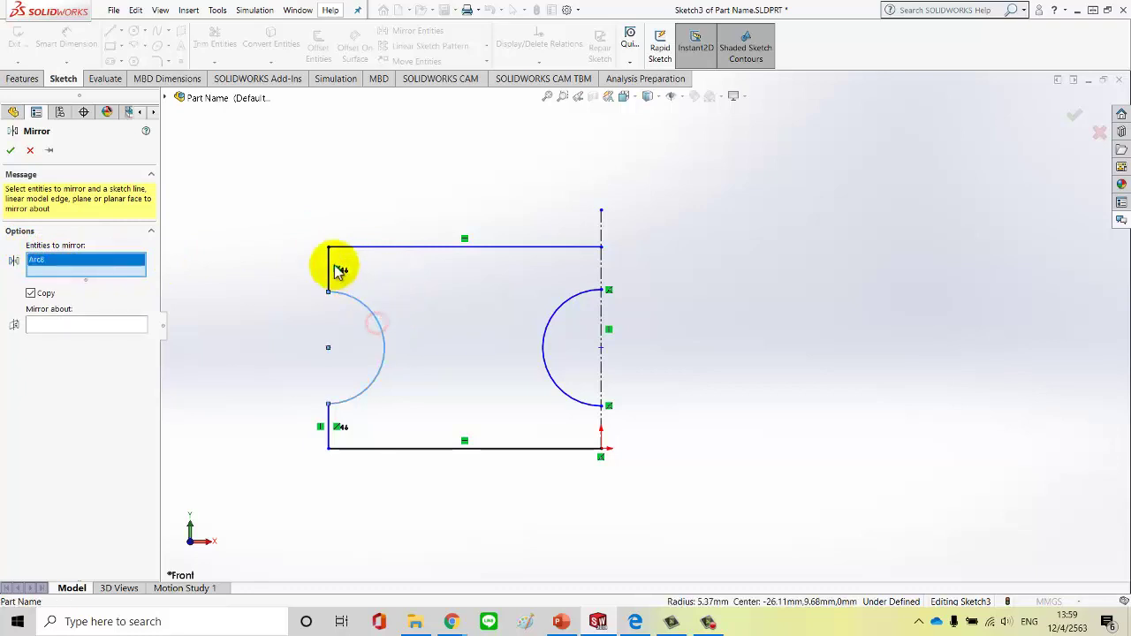
click(331, 265)
click(369, 249)
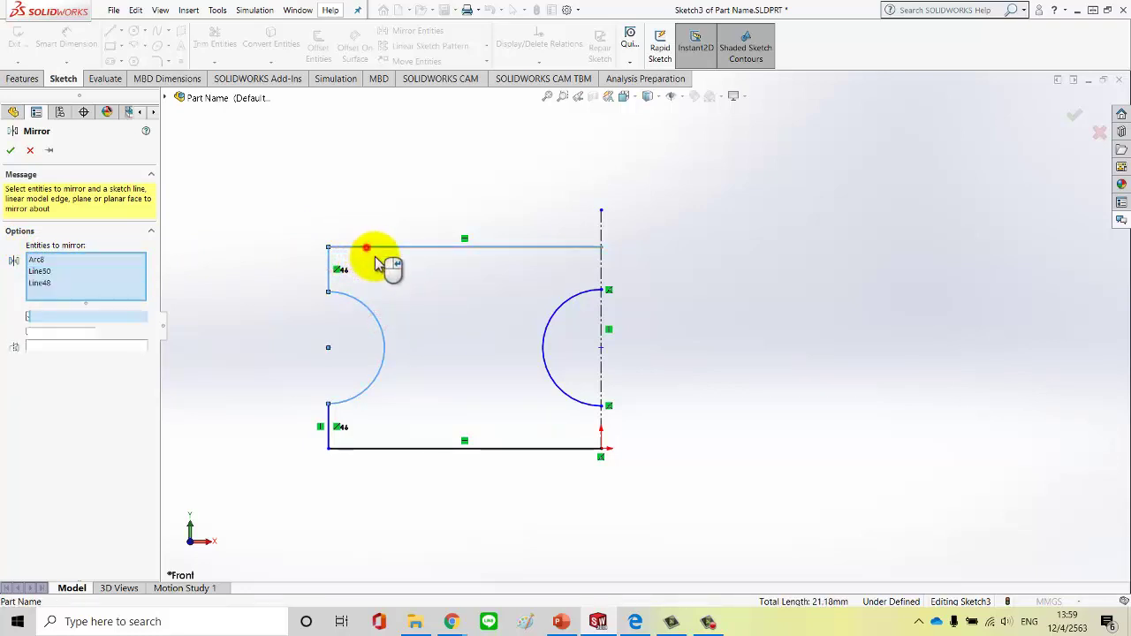
click(576, 294)
click(548, 448)
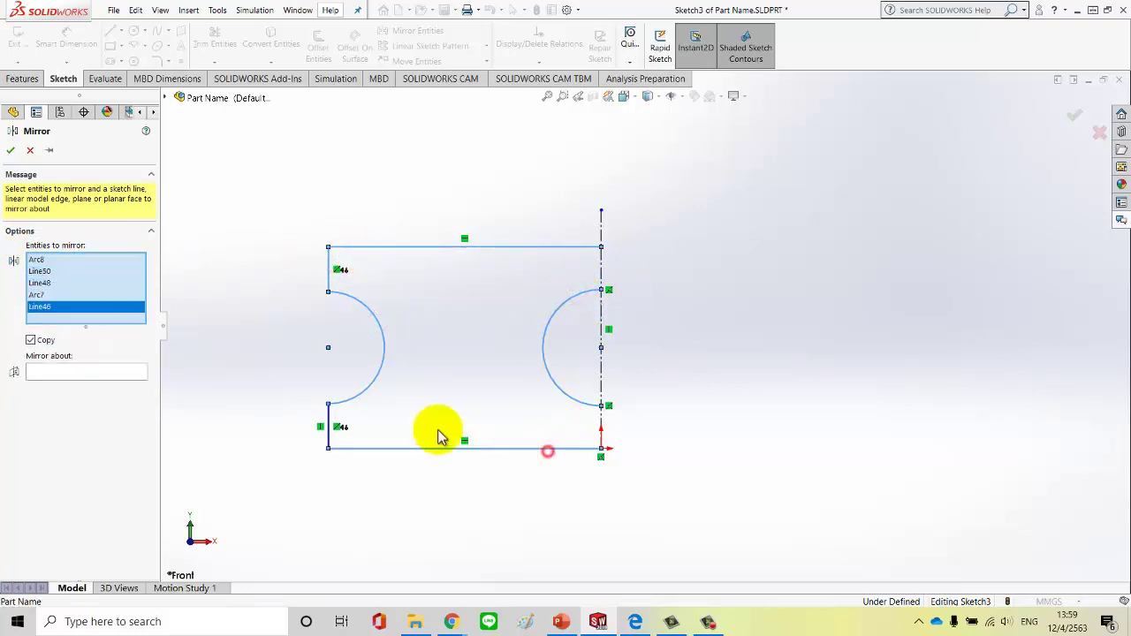
click(328, 419)
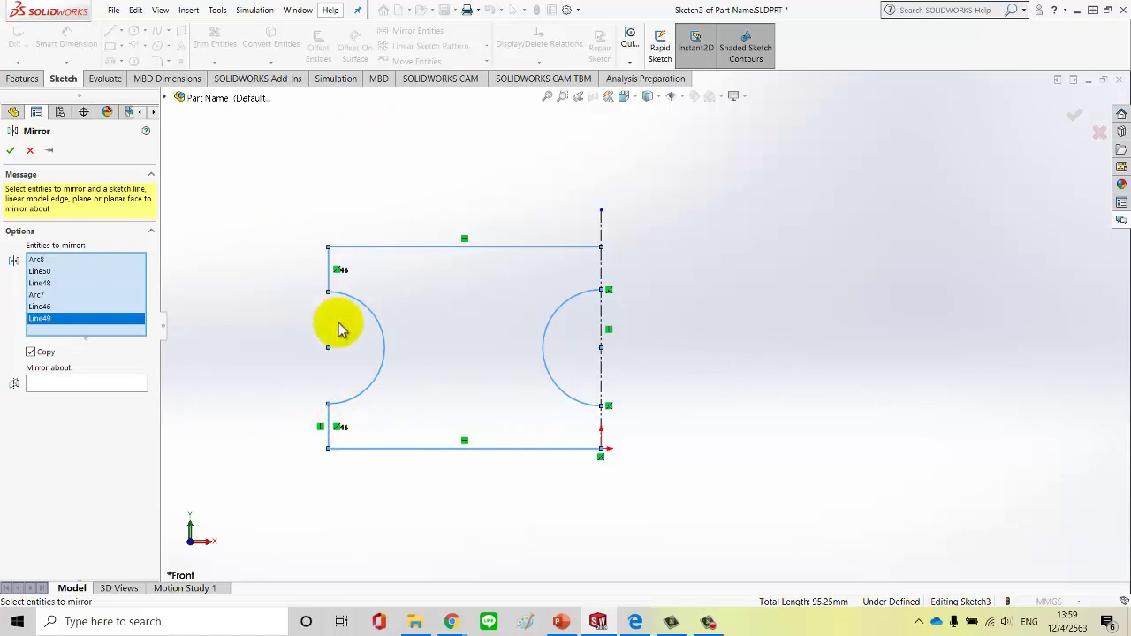
click(33, 382)
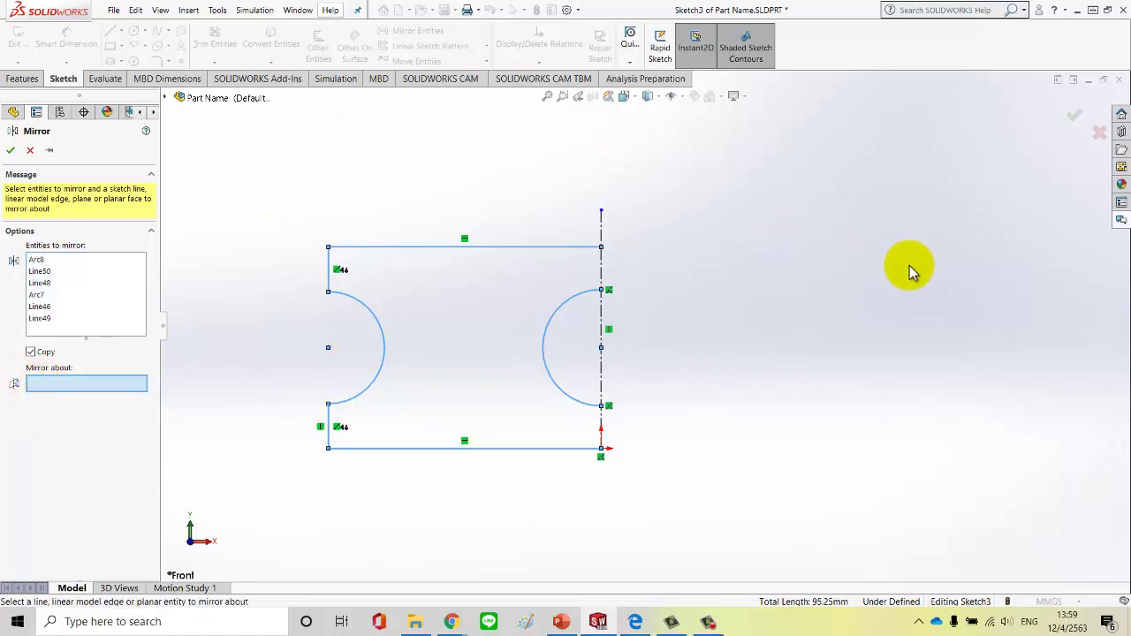
click(602, 320)
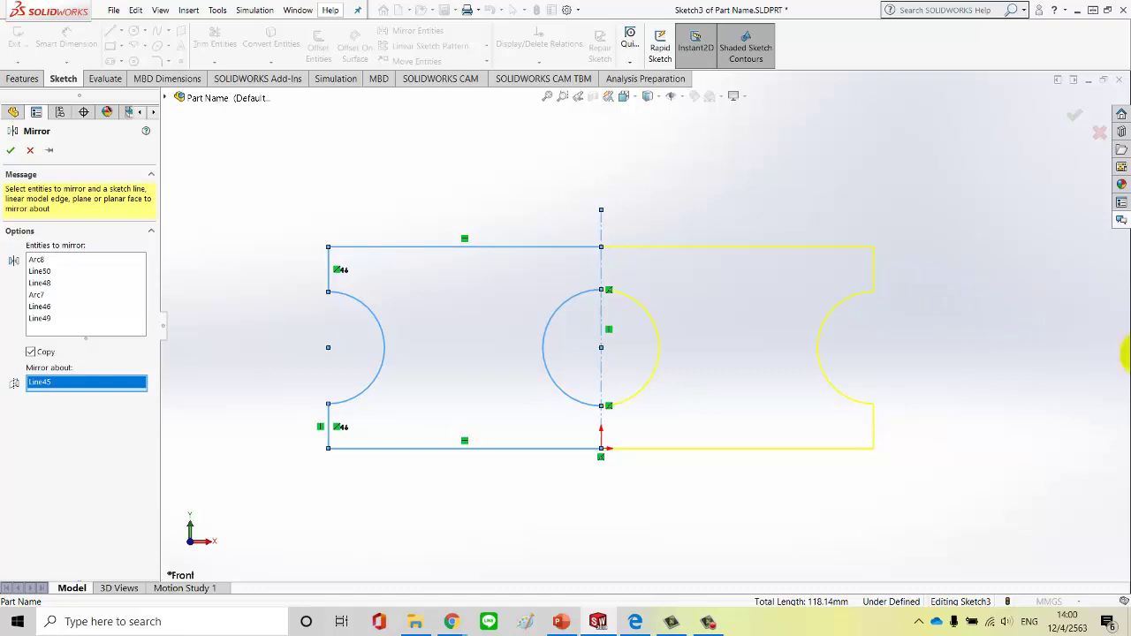
click(10, 152)
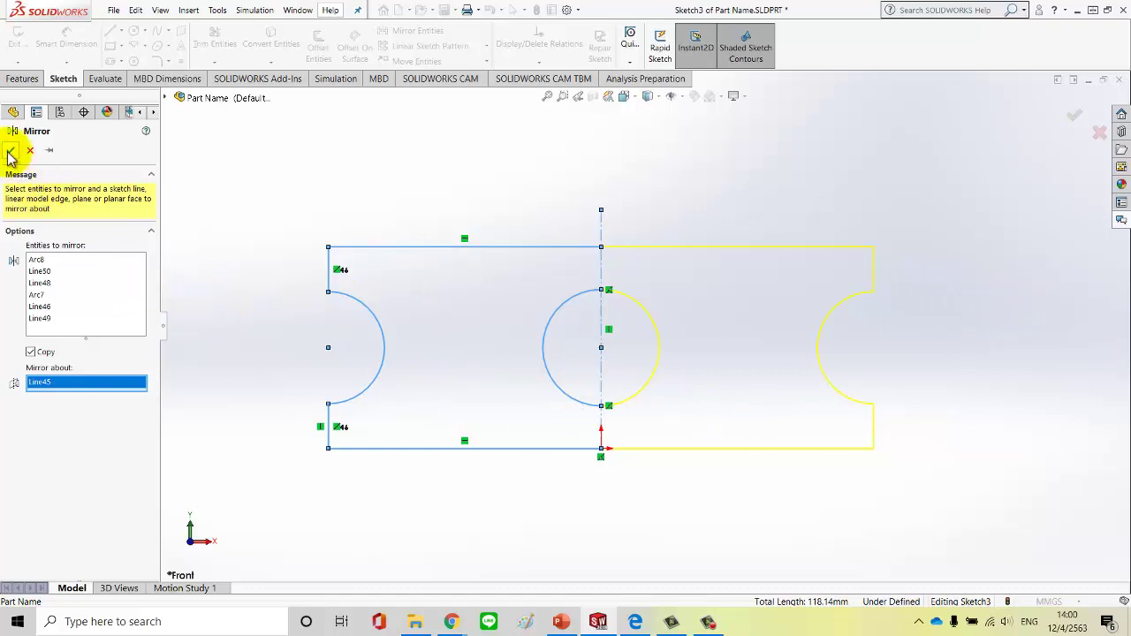
click(720, 205)
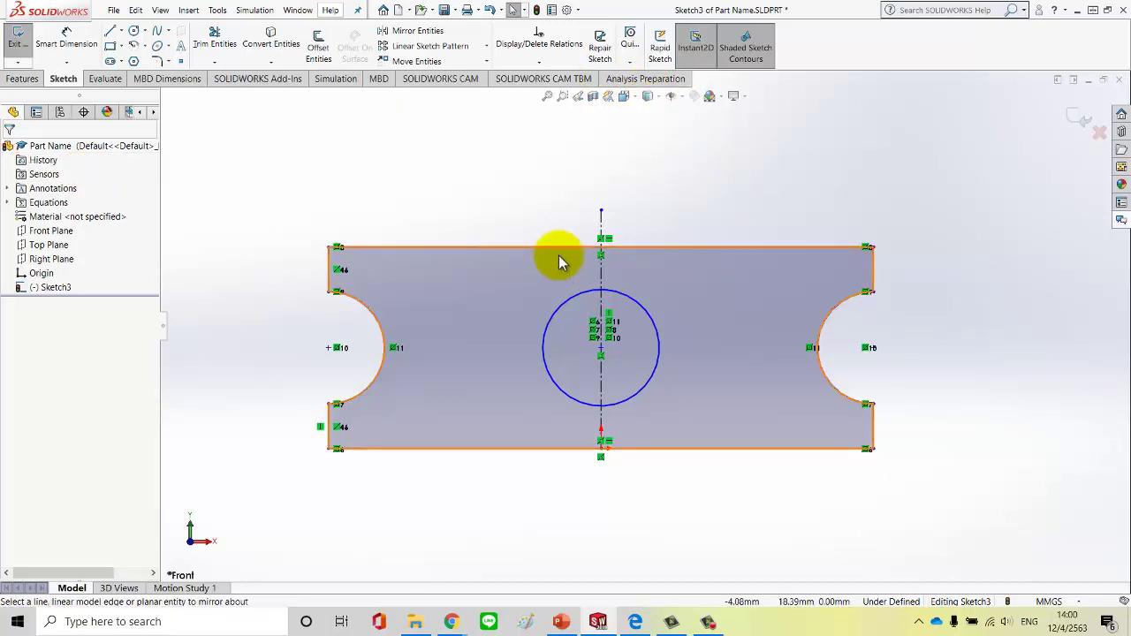
- Delete all the mirrored profile geometry, the circle and the centerline from the sketch
click(277, 195)
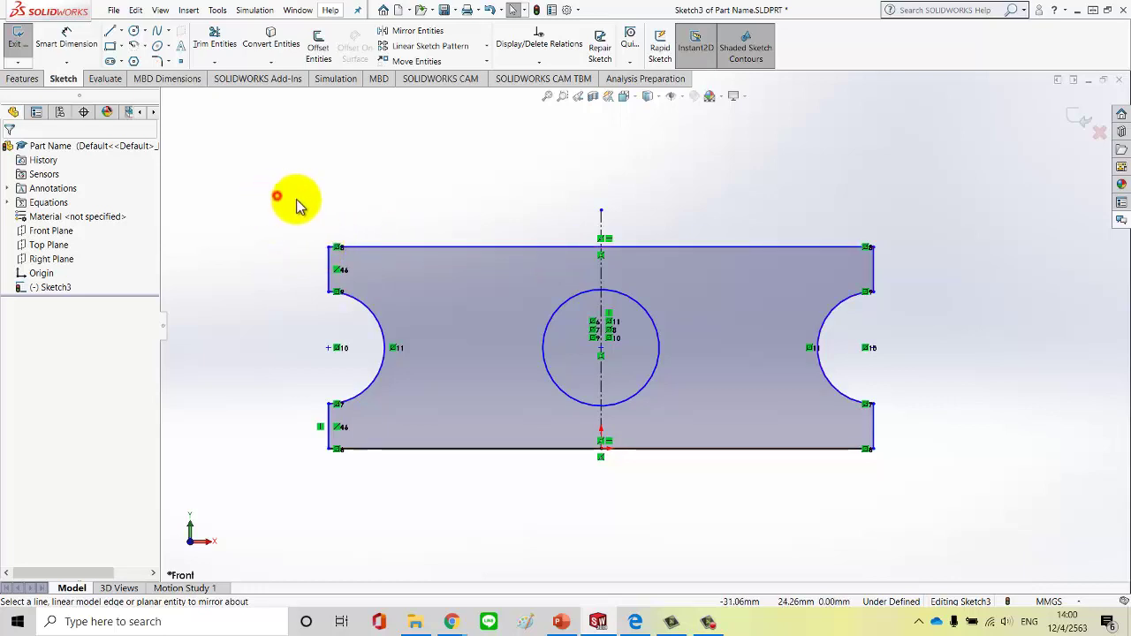
mouse_move(297, 205)
mouse_down()
mouse_move(863, 434)
mouse_move(974, 509)
mouse_up()
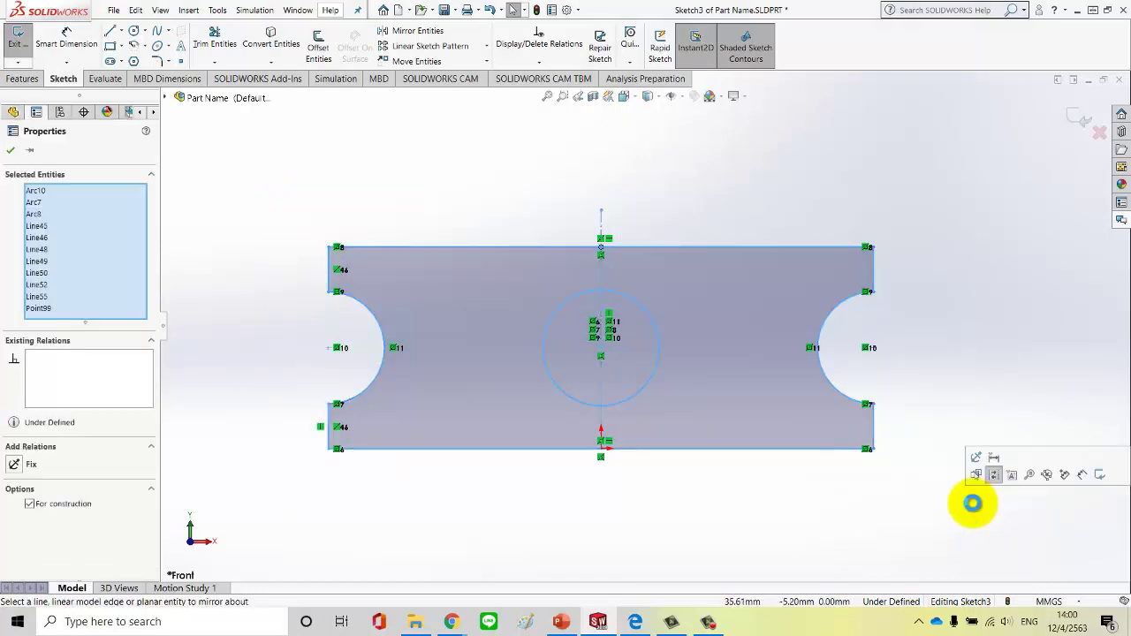
key(Delete)
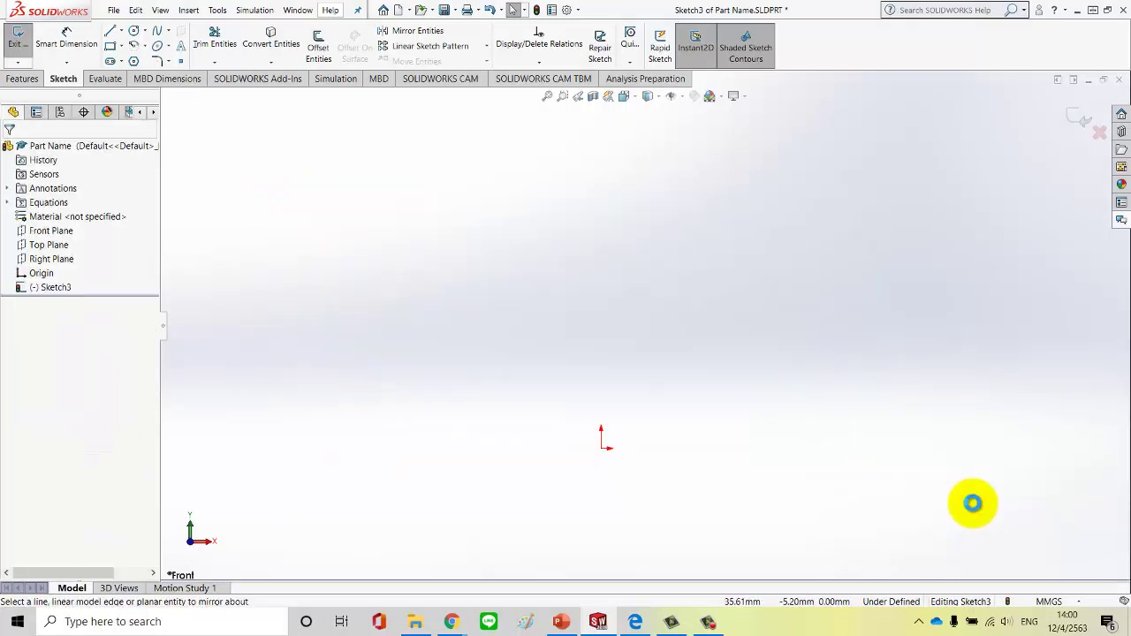
- Examine the Linear and Circular Sketch Pattern settings, and close both commands without creating a pattern
click(486, 49)
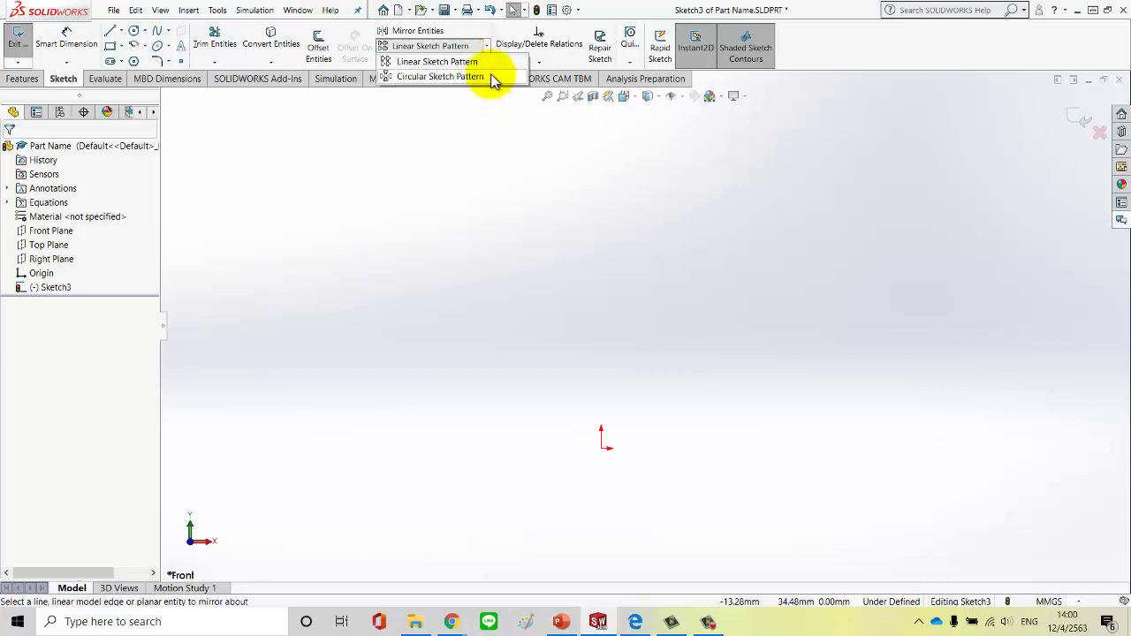
click(563, 243)
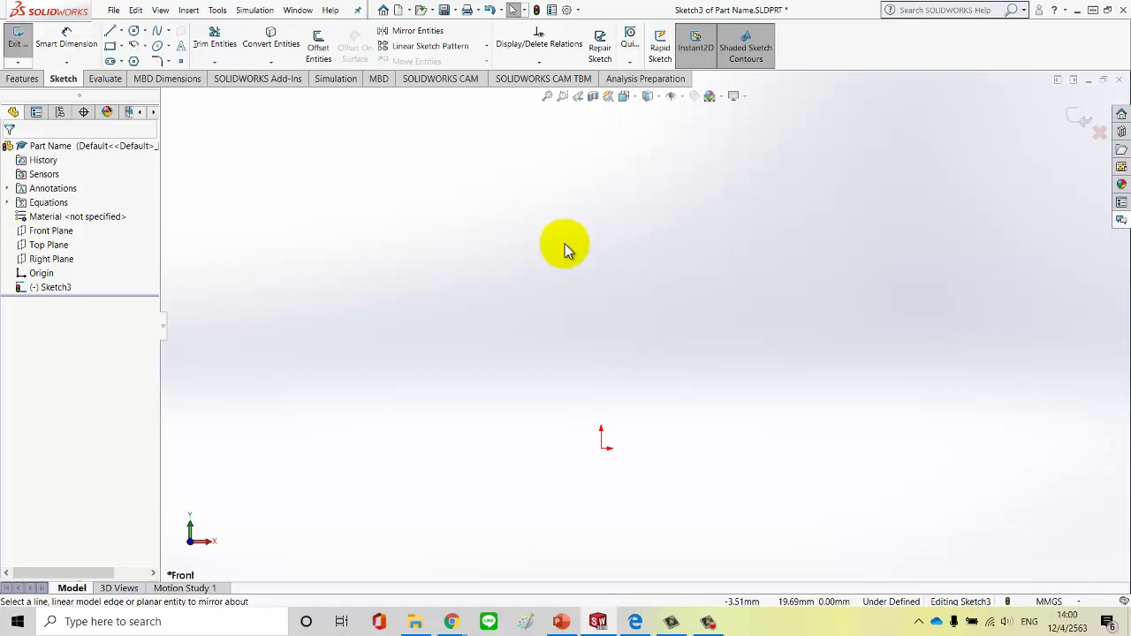
click(483, 43)
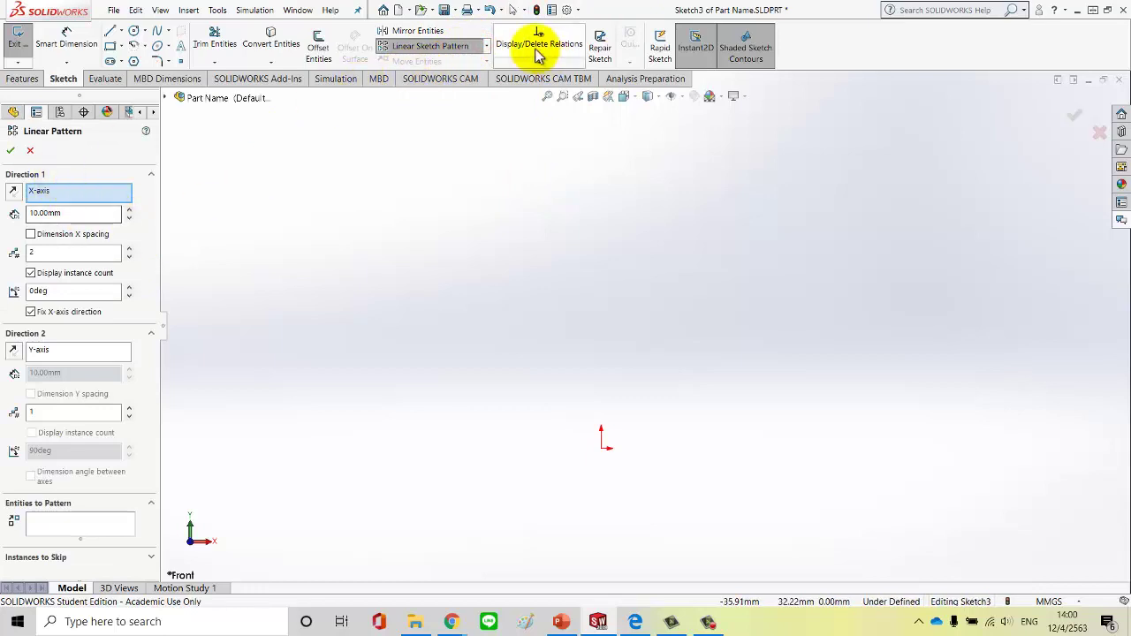
click(486, 45)
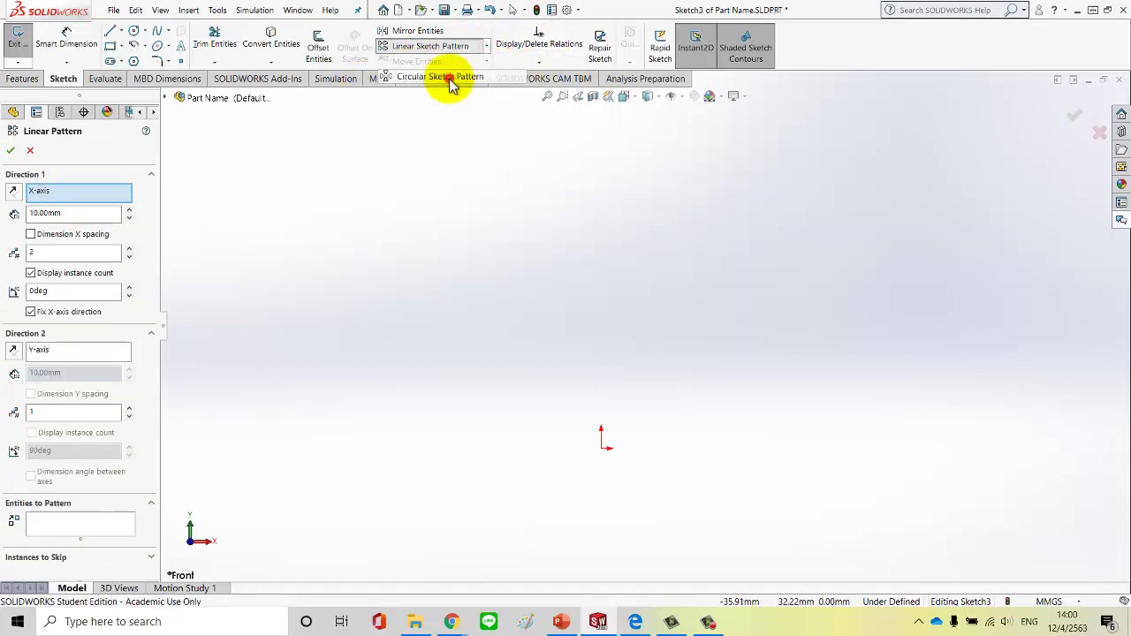
click(447, 76)
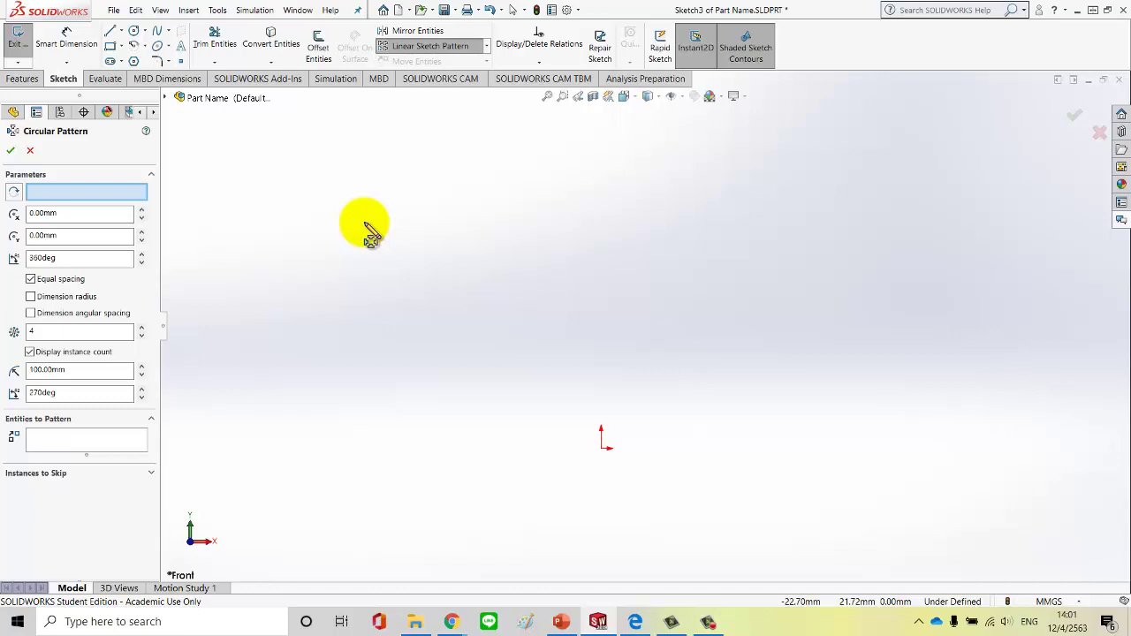
click(30, 150)
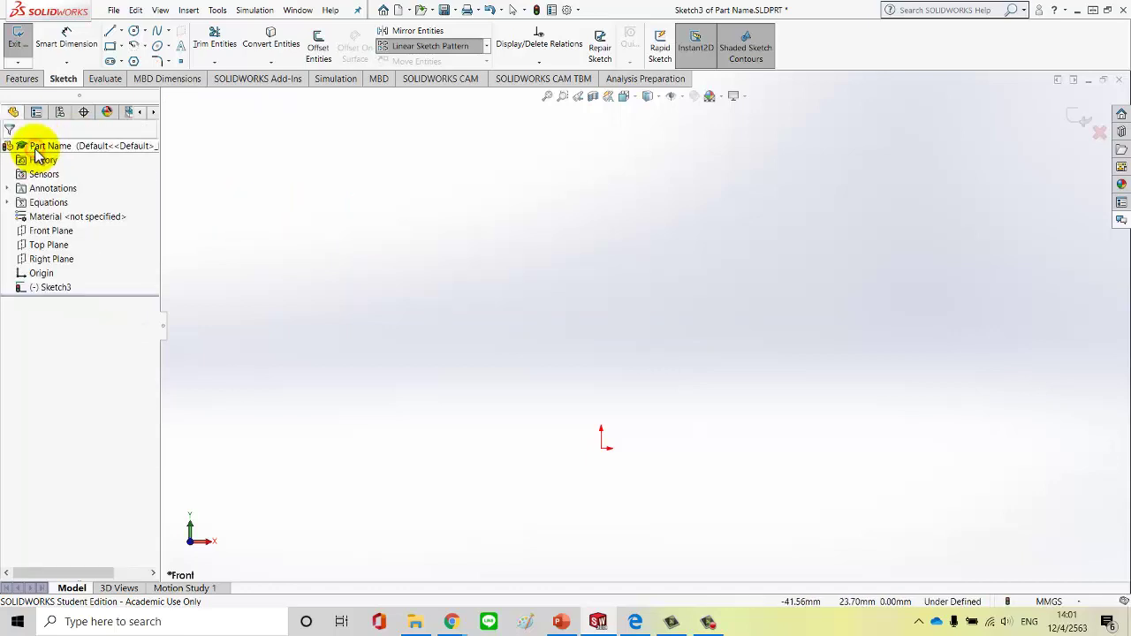
click(481, 47)
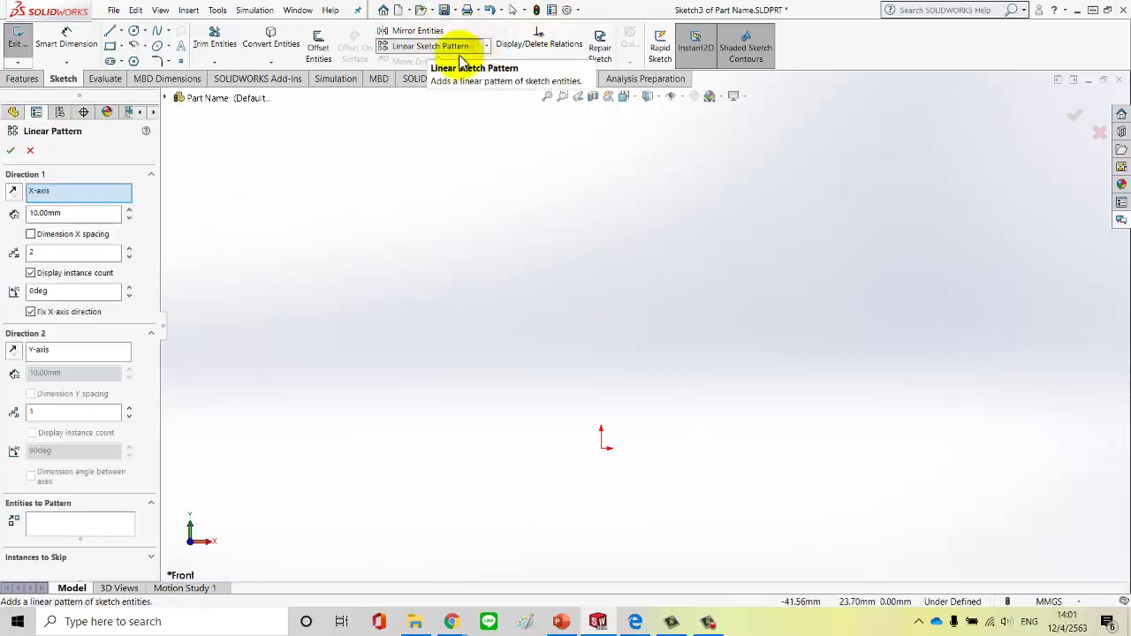
click(30, 151)
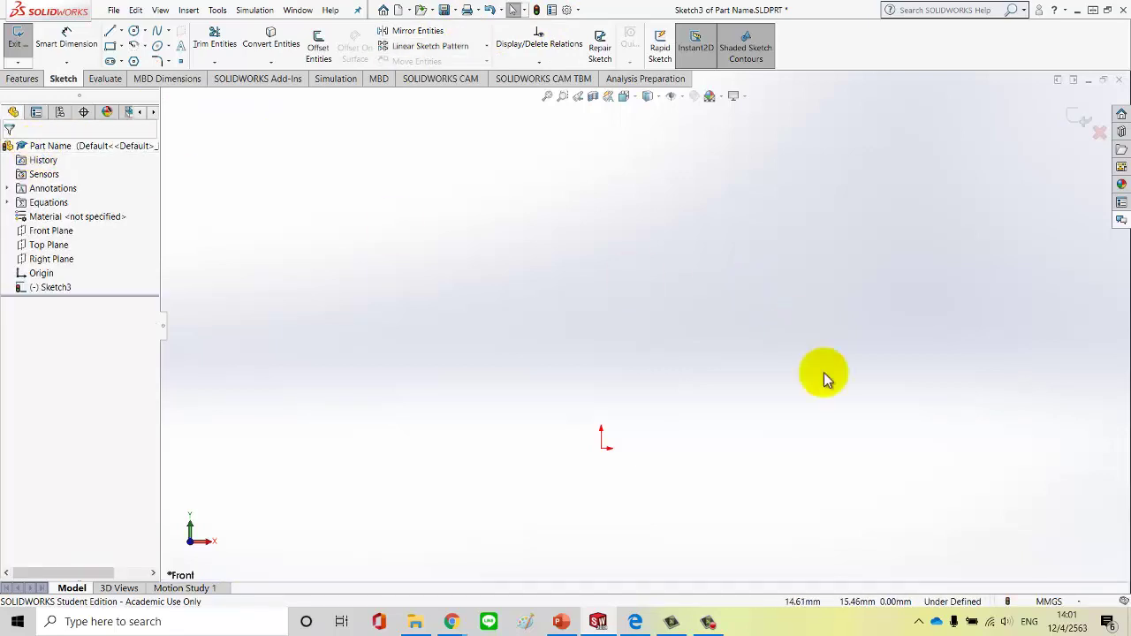
- Sketch a circle of about 1.8 mm radius centred at about X -15.1, Y 21.6 mm, and exit the Circle tool
click(132, 34)
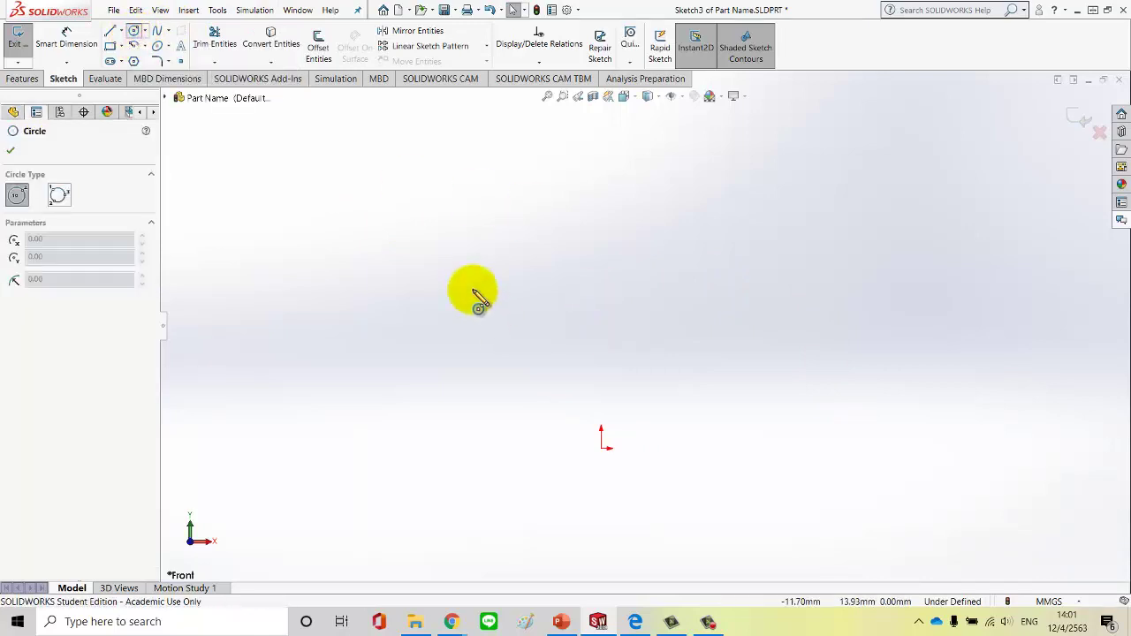
click(442, 225)
click(458, 239)
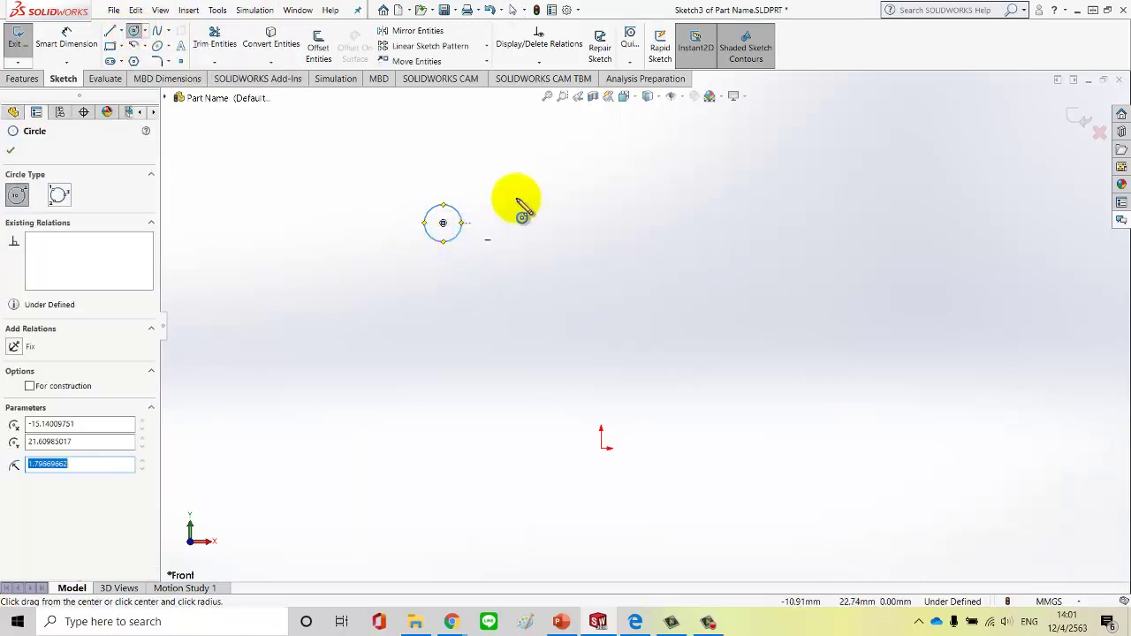
right_click(538, 199)
key(Escape)
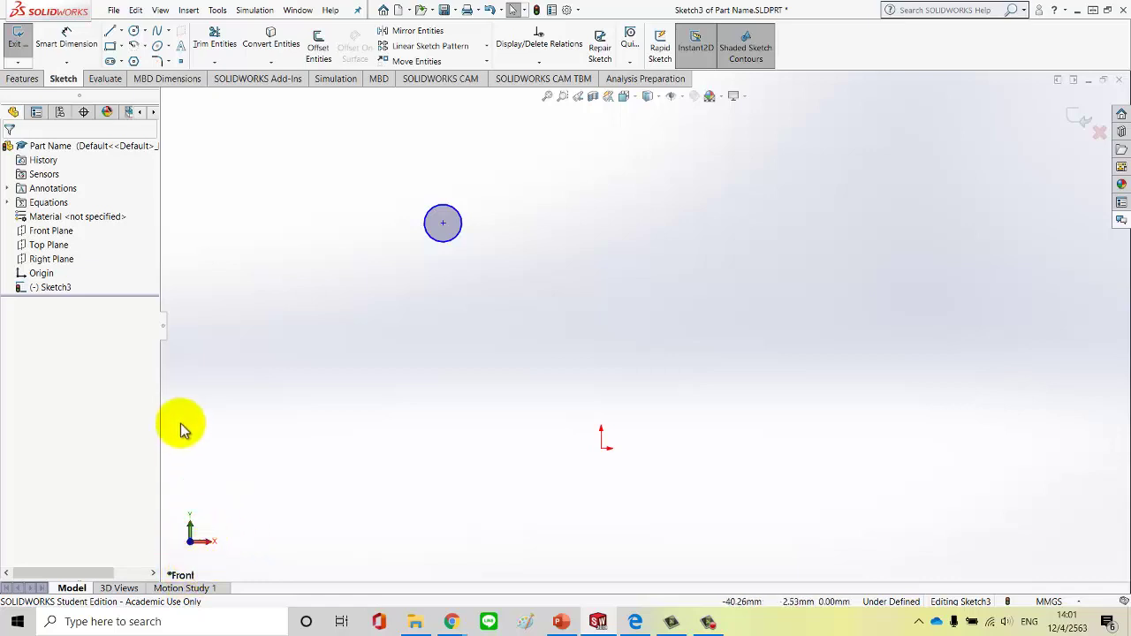
click(598, 274)
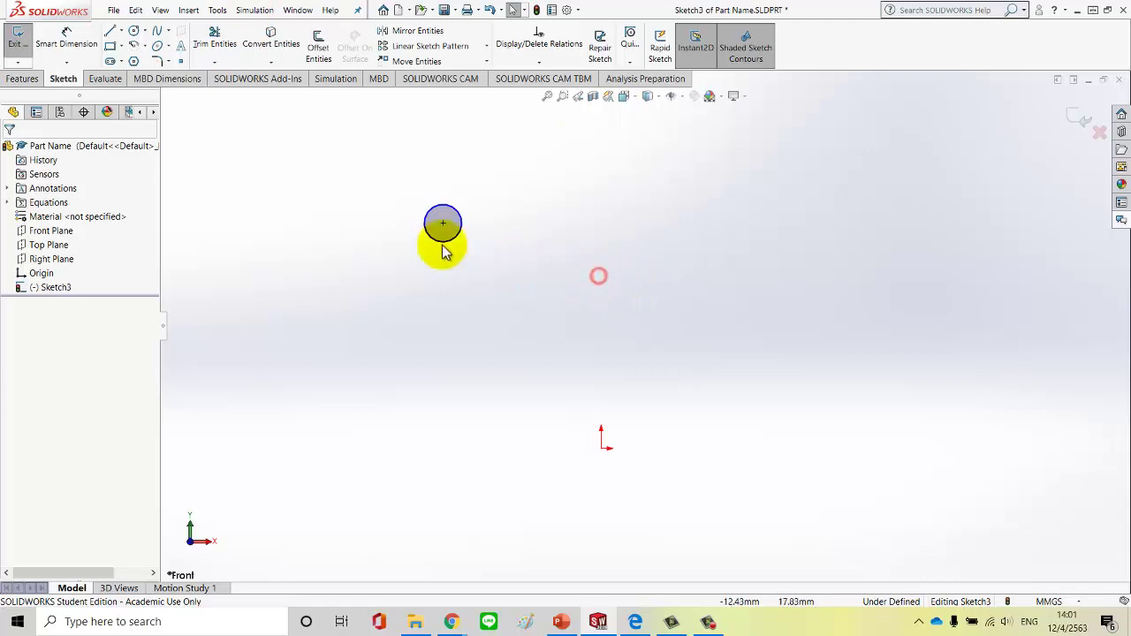
- Start a Linear Sketch Pattern with the small circle as the entity to pattern
click(437, 228)
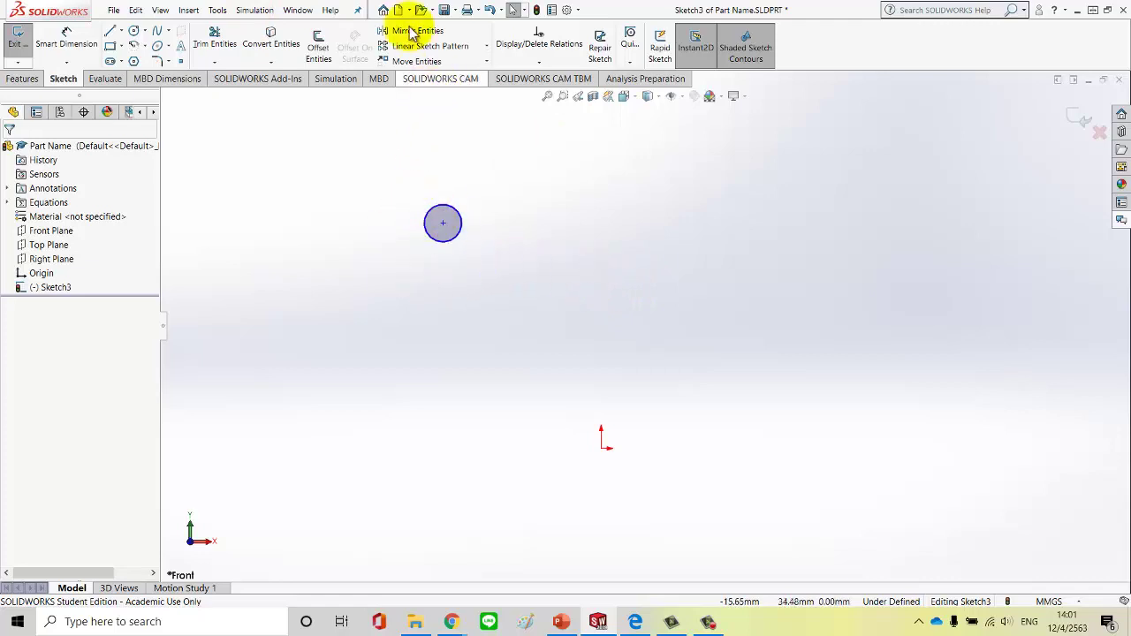
click(467, 46)
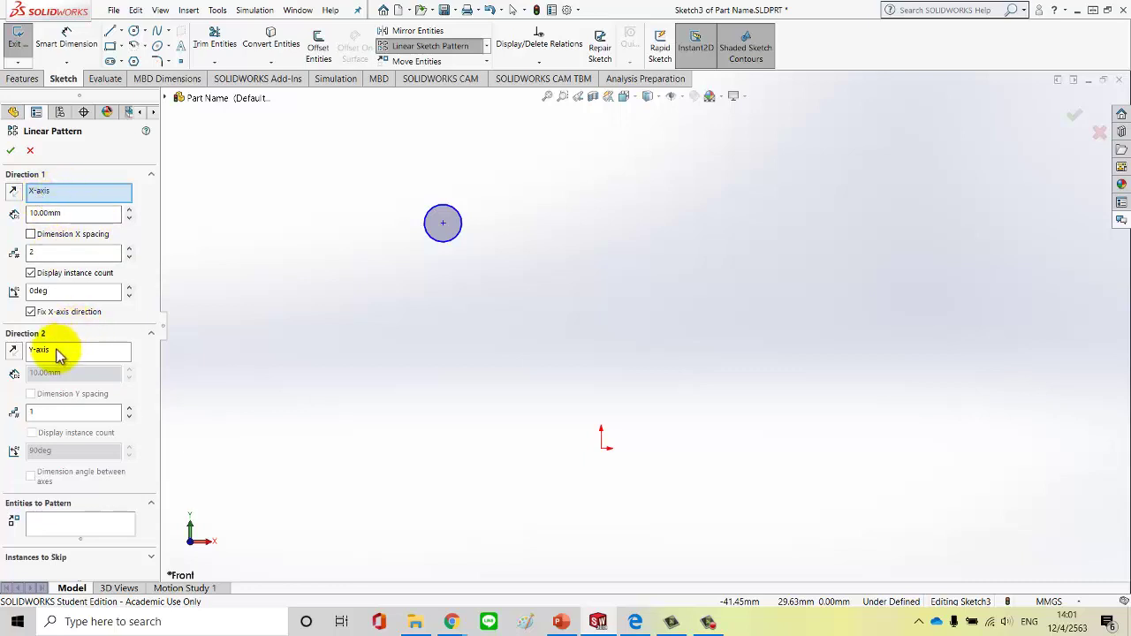
click(39, 525)
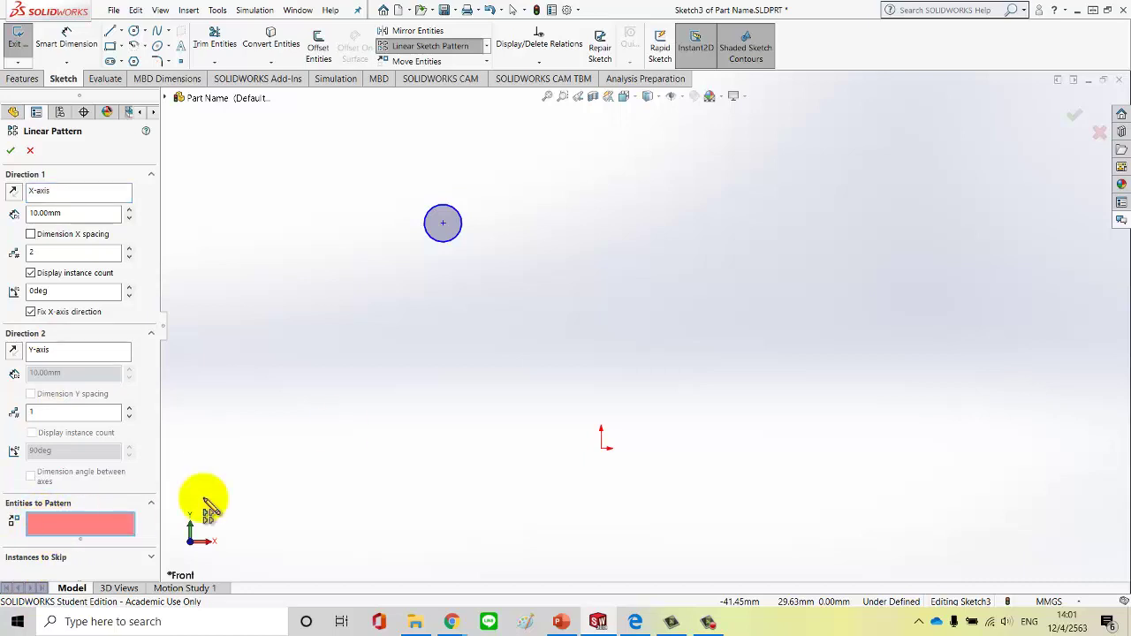
click(446, 205)
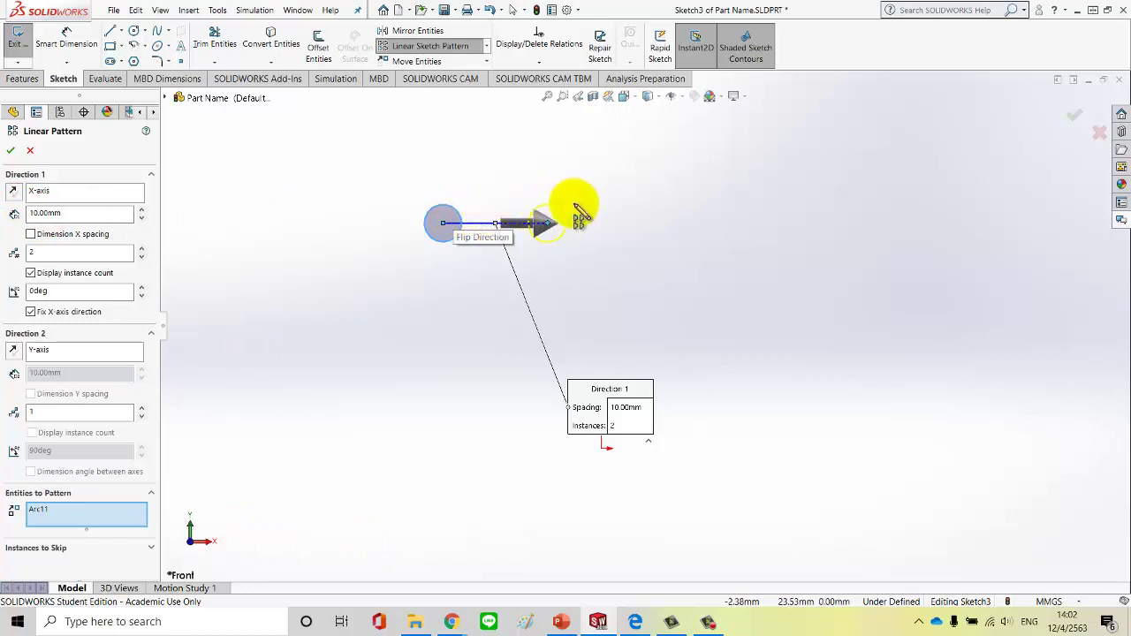
- Set the pattern's X-axis direction to 8 mm spacing and 5 instances
click(73, 212)
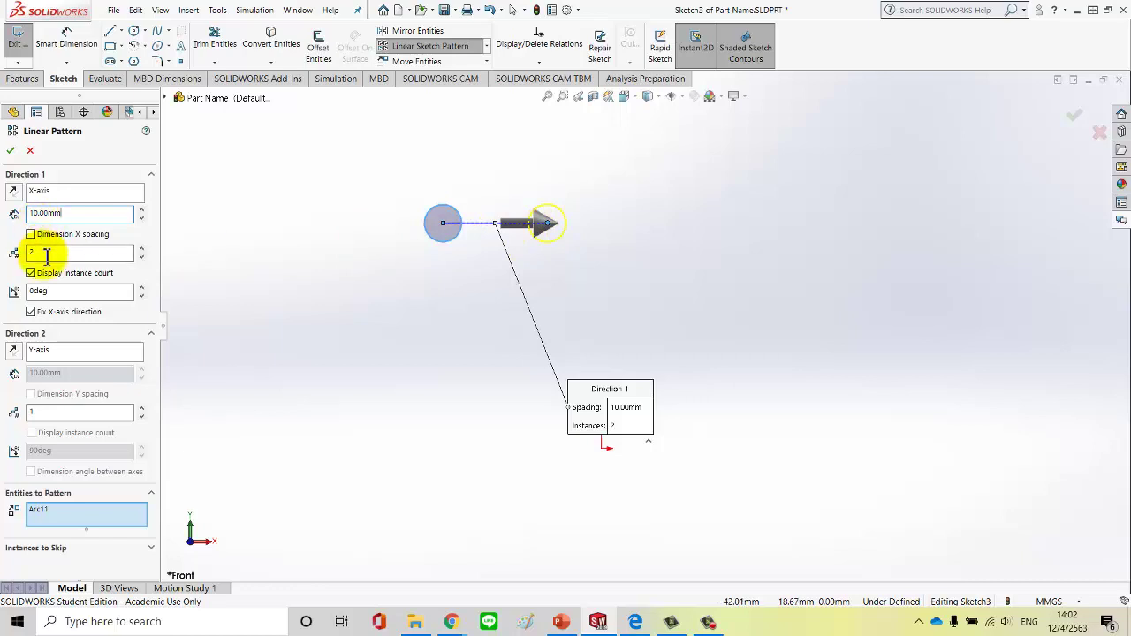
click(69, 214)
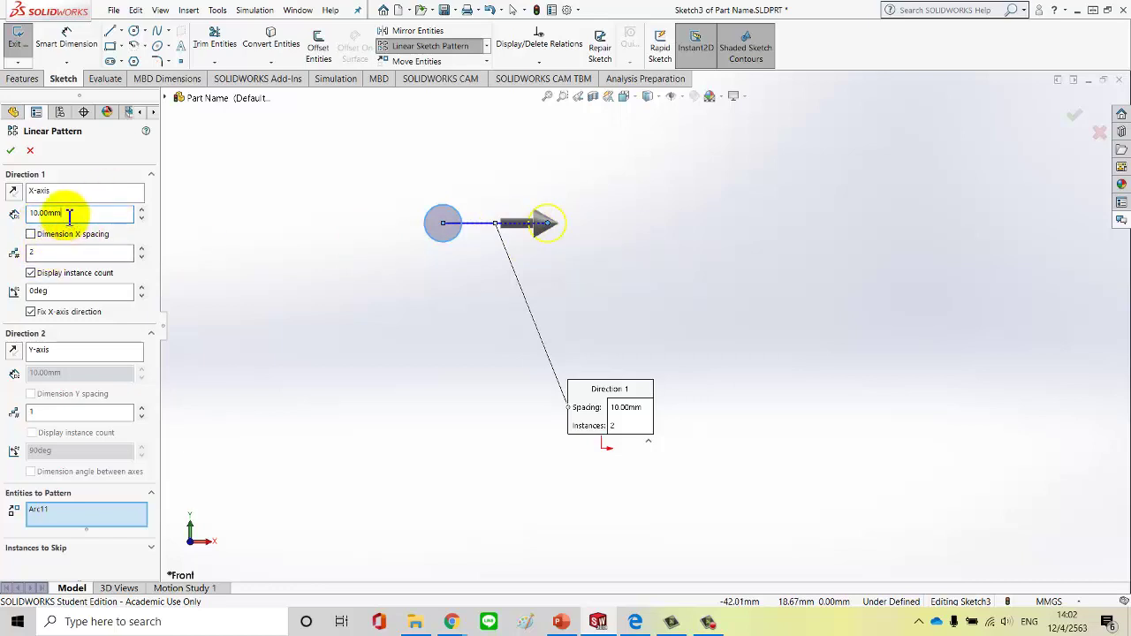
double_click(67, 213)
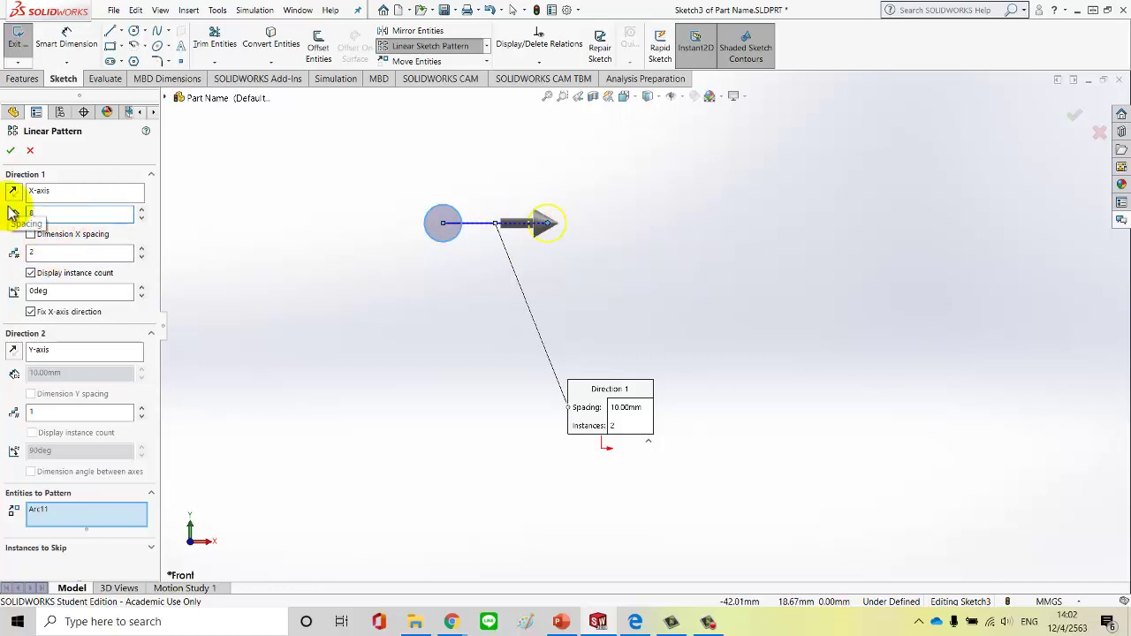
text(8)
key(Return)
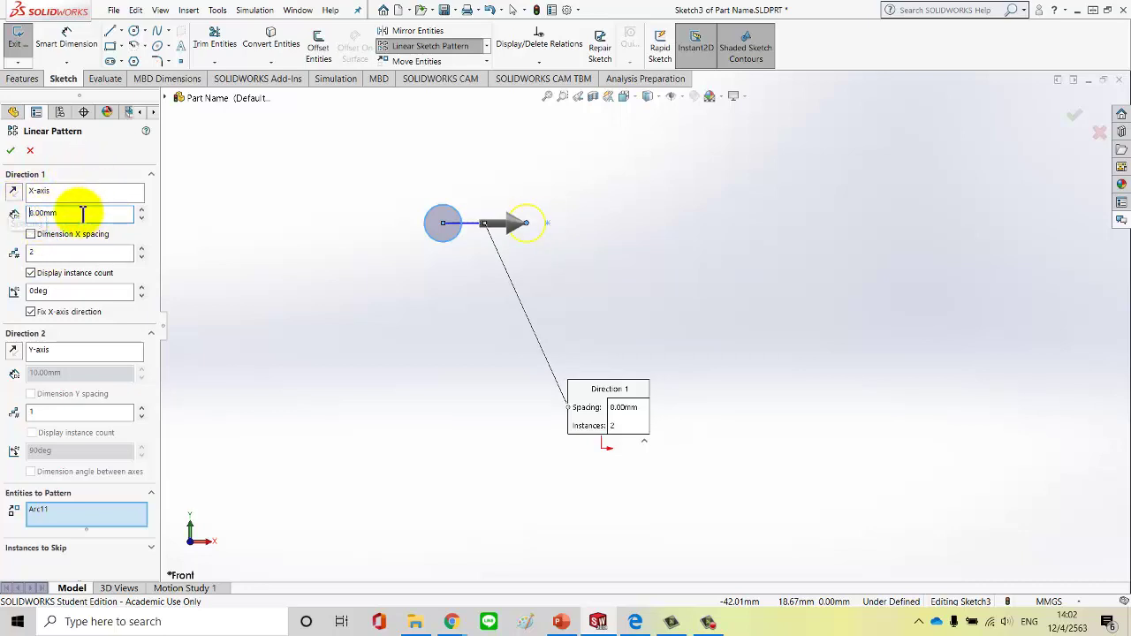
click(141, 249)
click(141, 249)
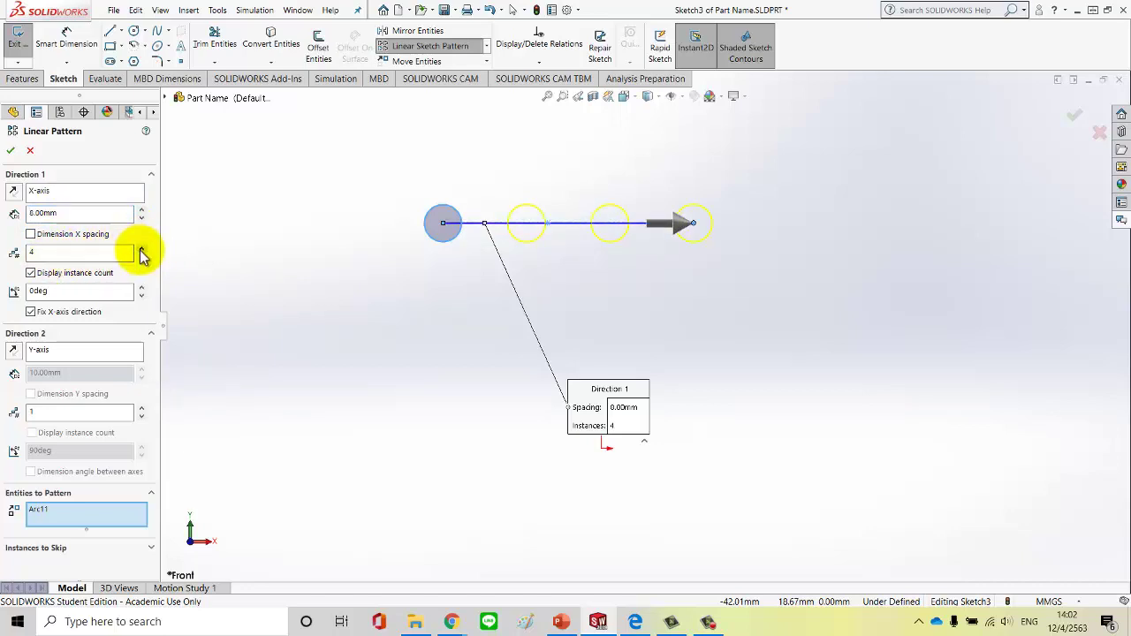
click(141, 249)
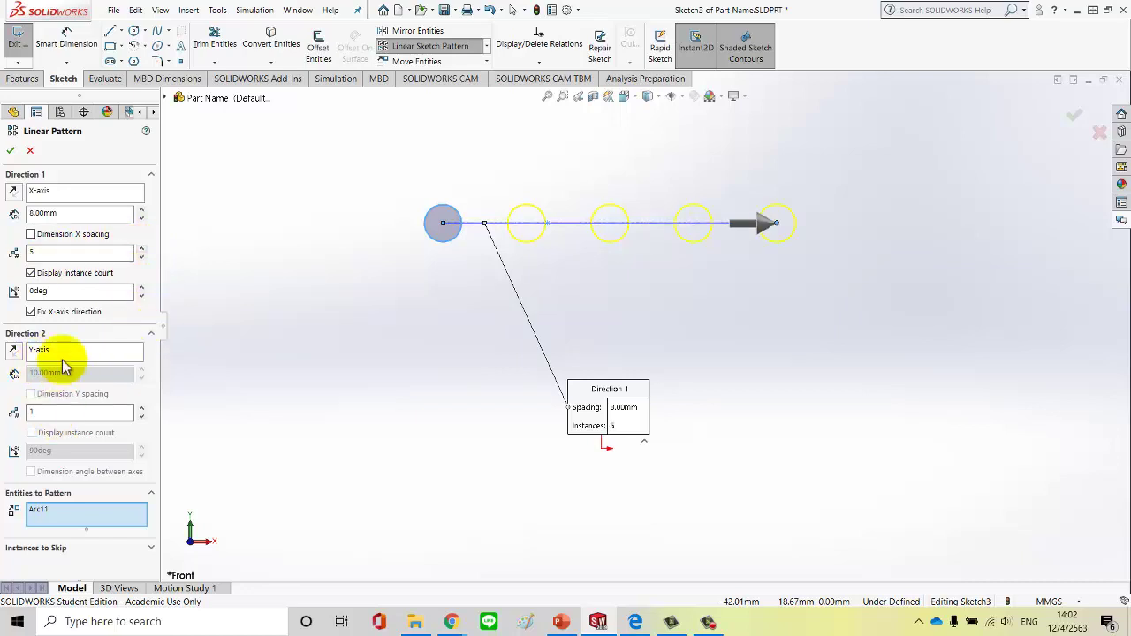
- Enable the Y-axis direction, reverse it to point downward, and set it to 6 mm spacing and 4 instances
double_click(37, 413)
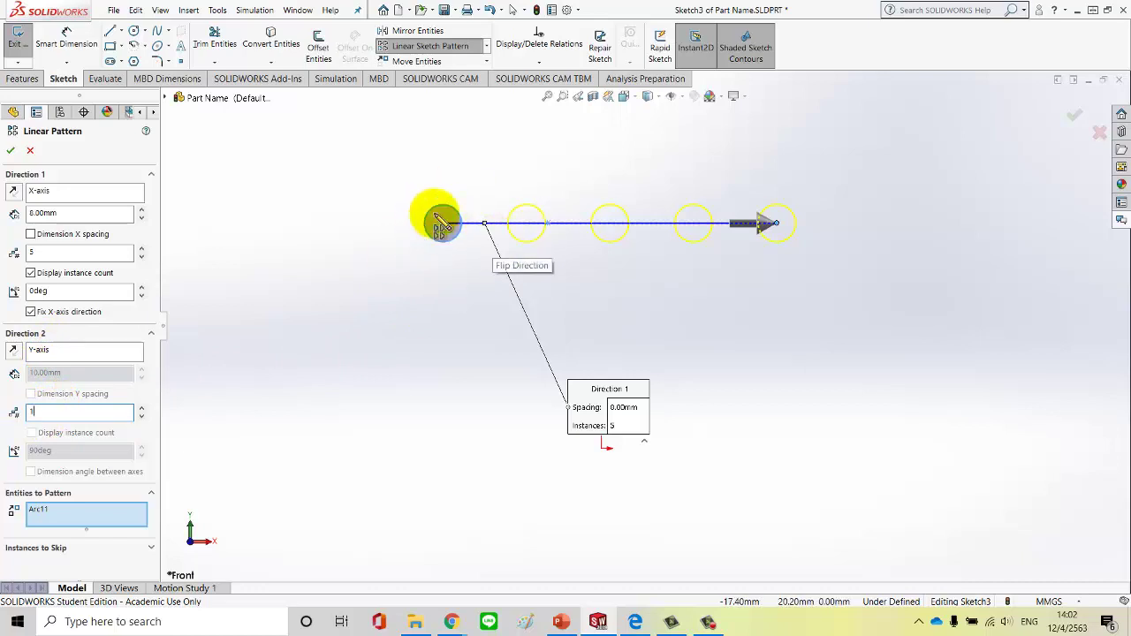
click(50, 254)
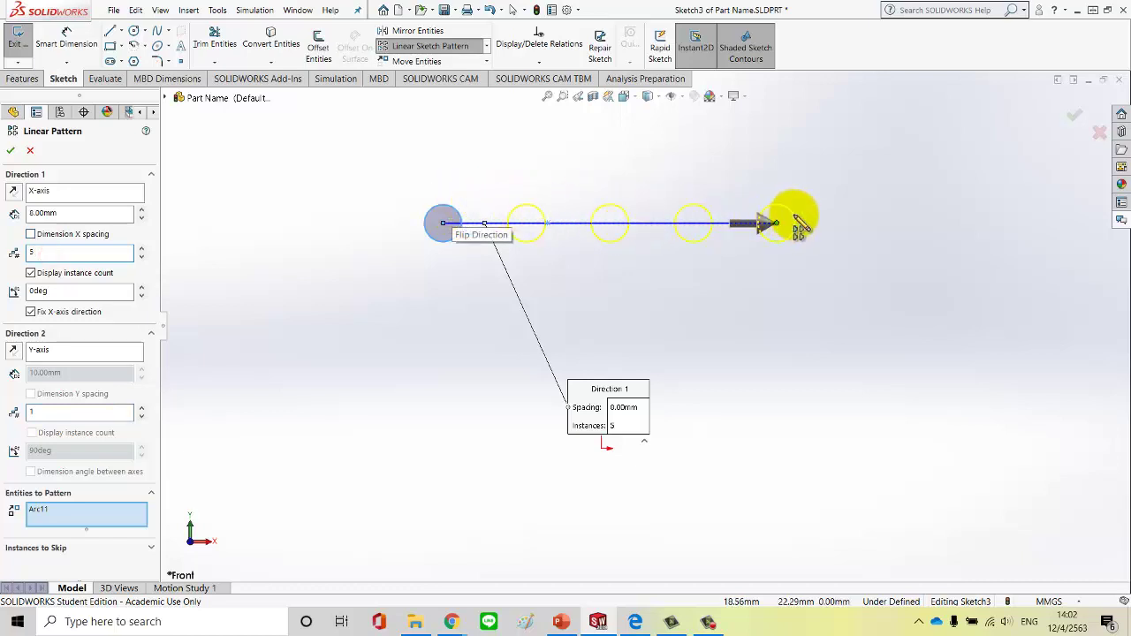
click(141, 408)
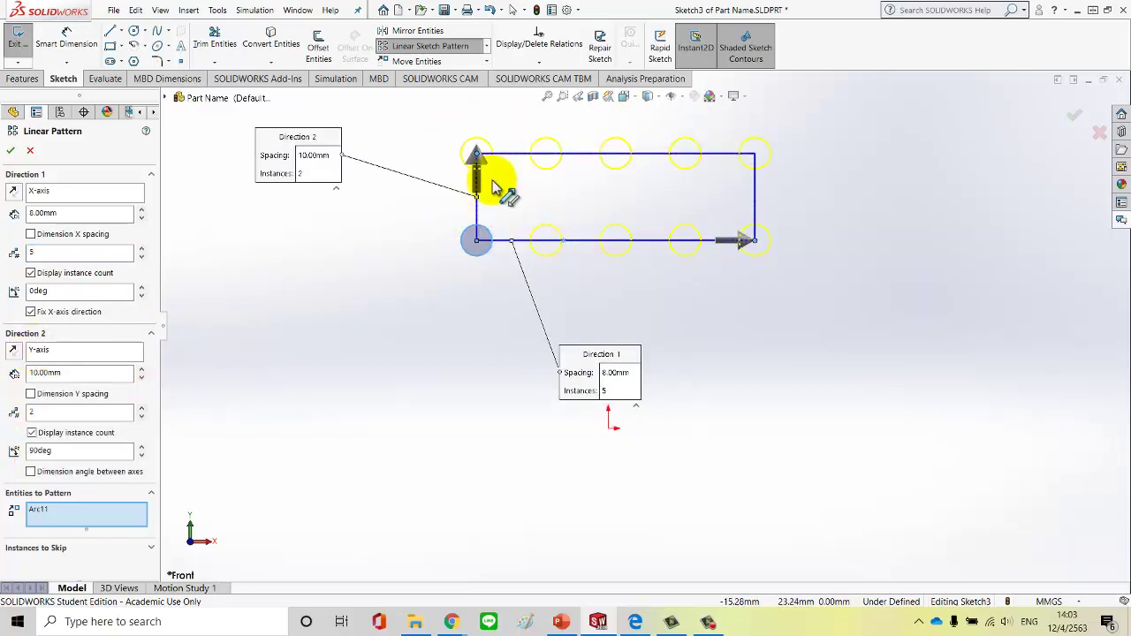
click(15, 354)
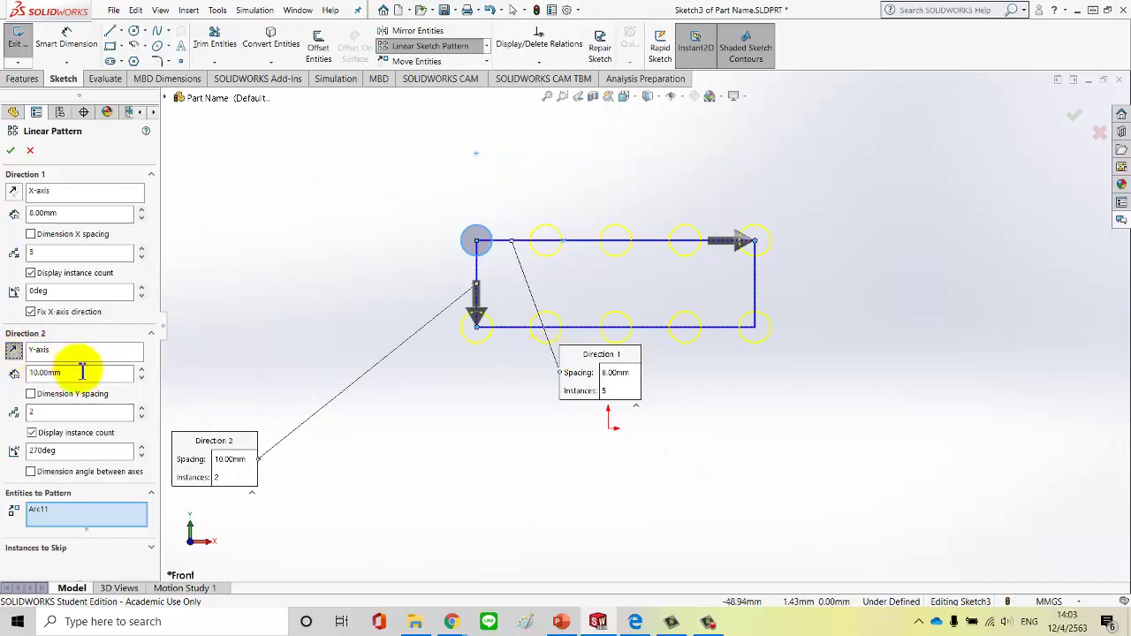
drag(82, 372, 22, 373)
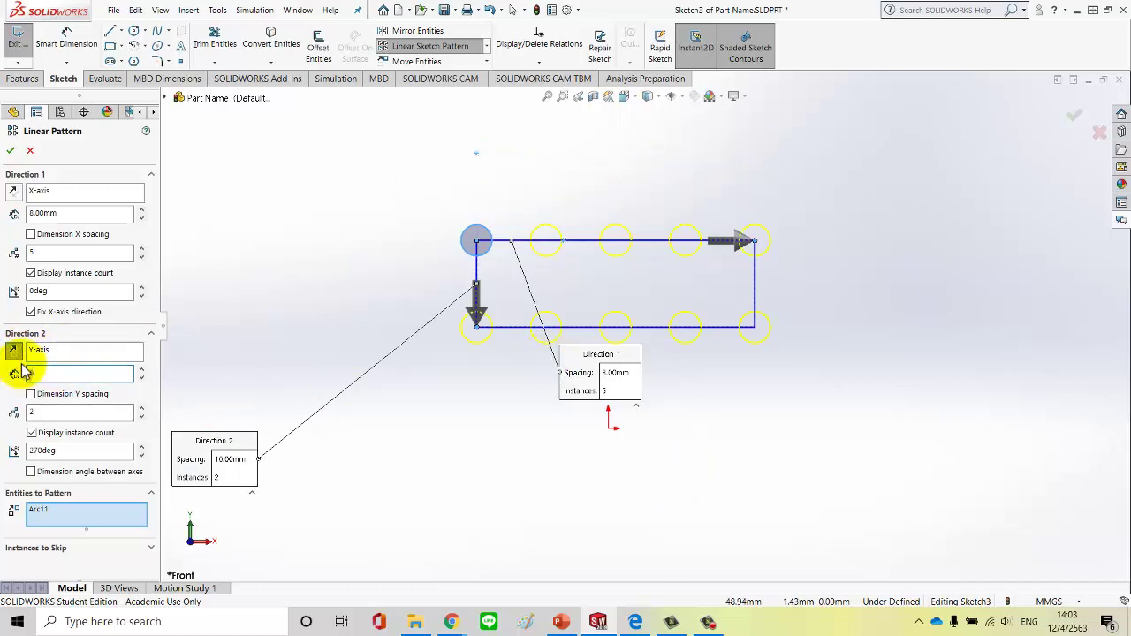
text(6)
key(Return)
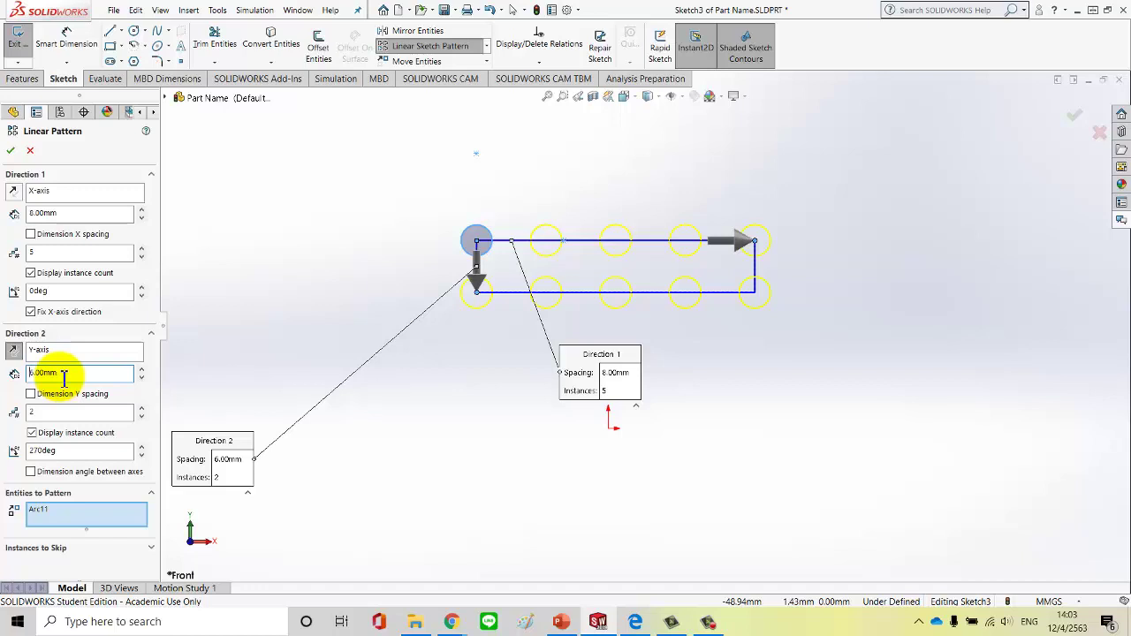
click(140, 408)
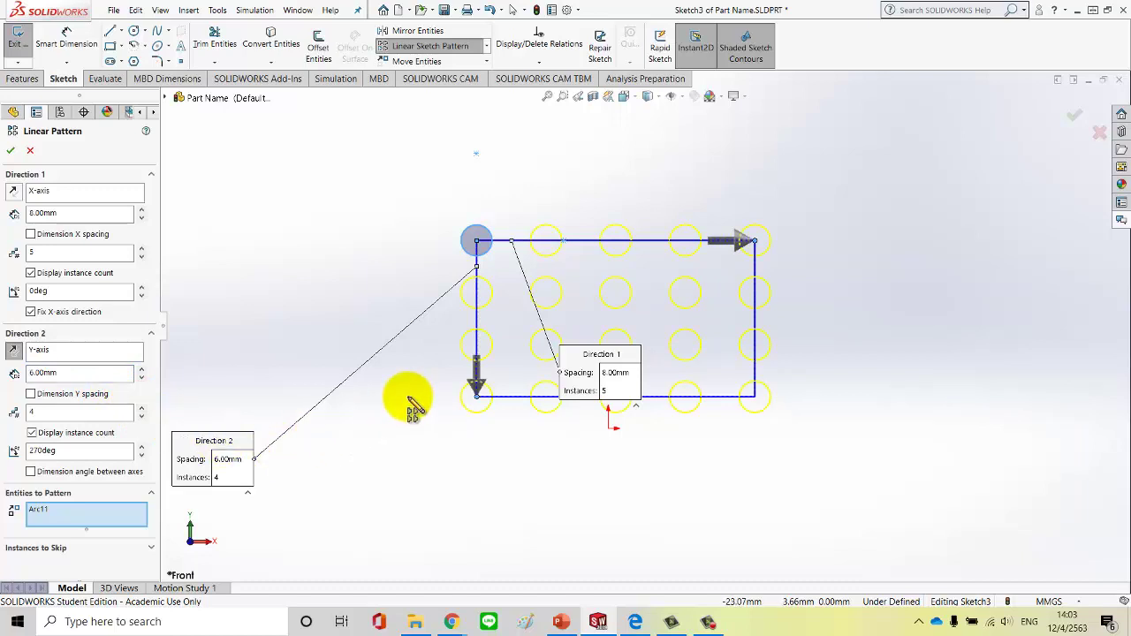
- Try a Direction 2 instance count of 1, and restore it to 4
double_click(75, 412)
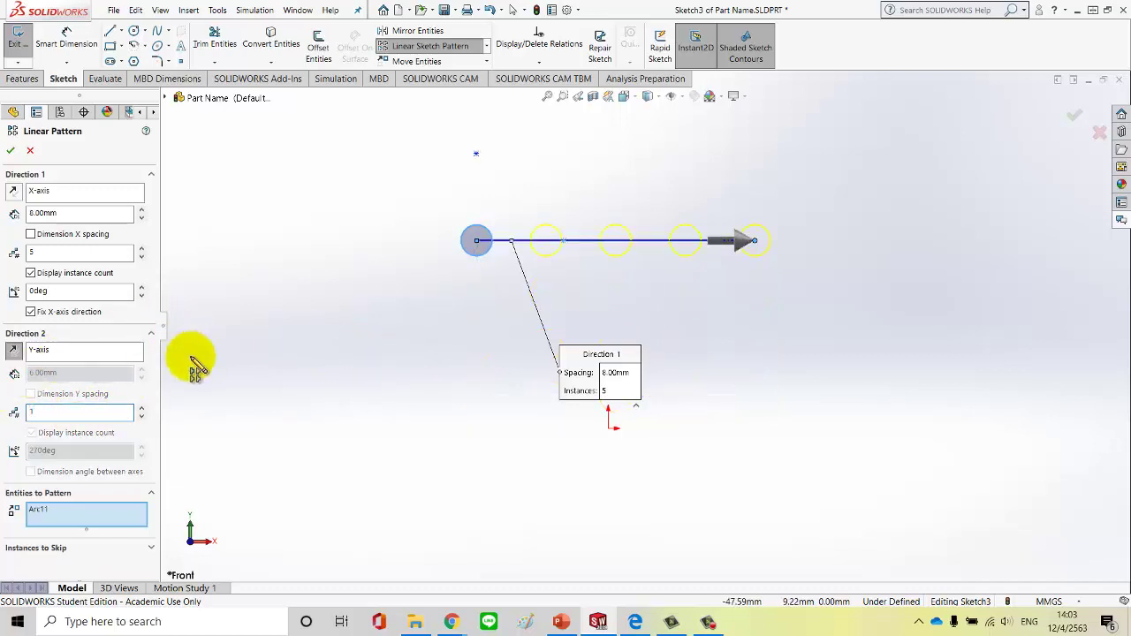
click(141, 408)
click(142, 409)
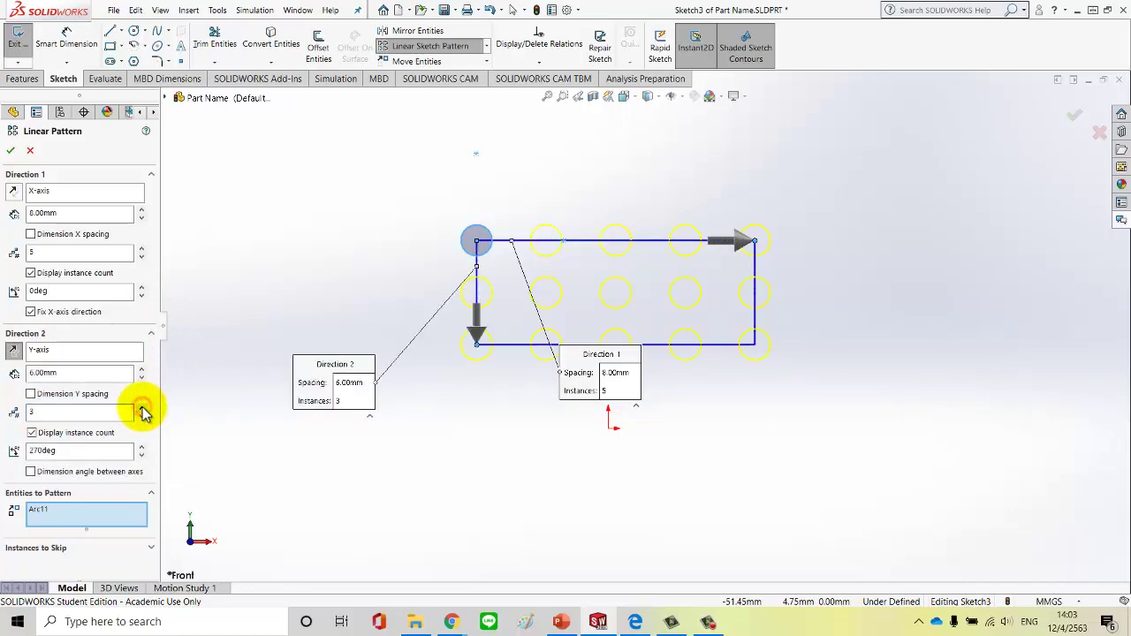
- Change the X-axis direction of the linear pattern to 4 instances and apply the pattern
double_click(56, 254)
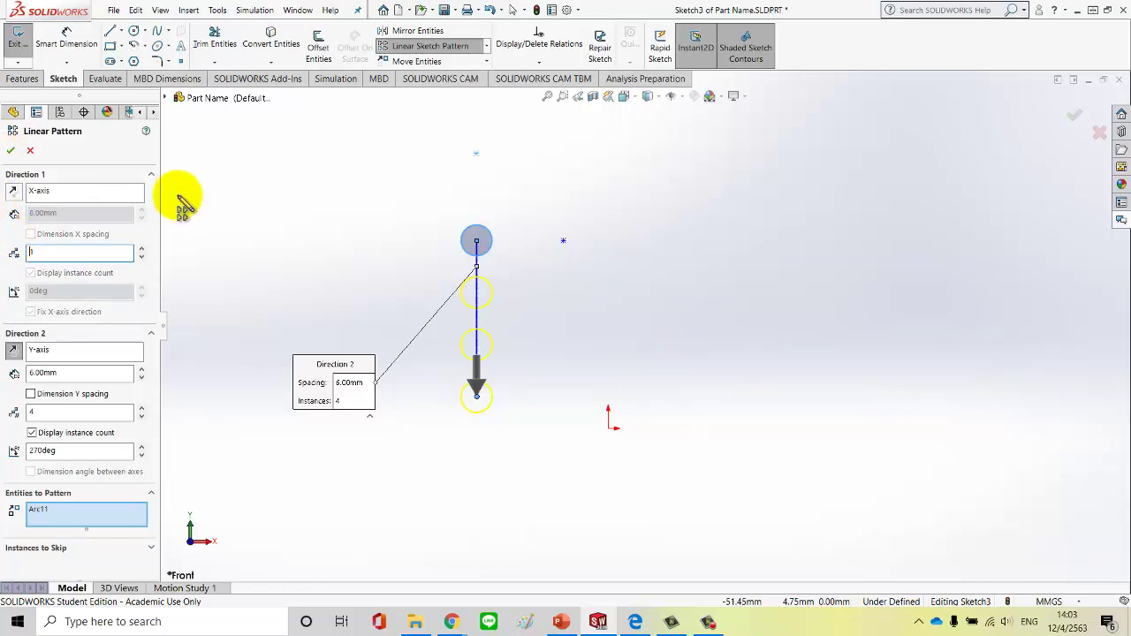
click(142, 249)
click(141, 249)
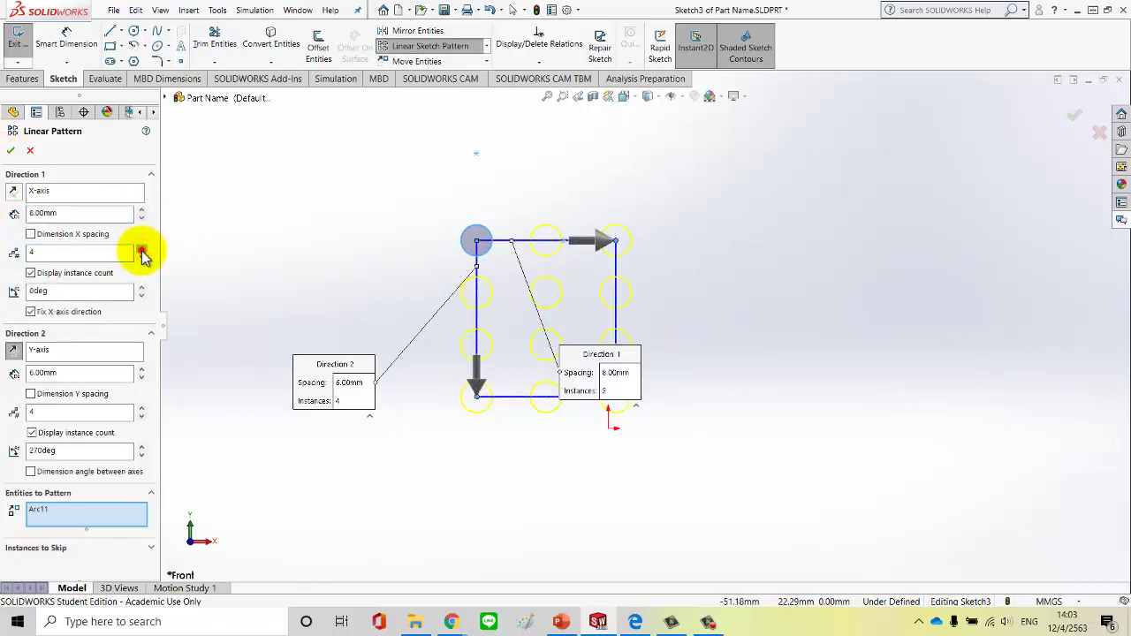
click(141, 249)
click(10, 151)
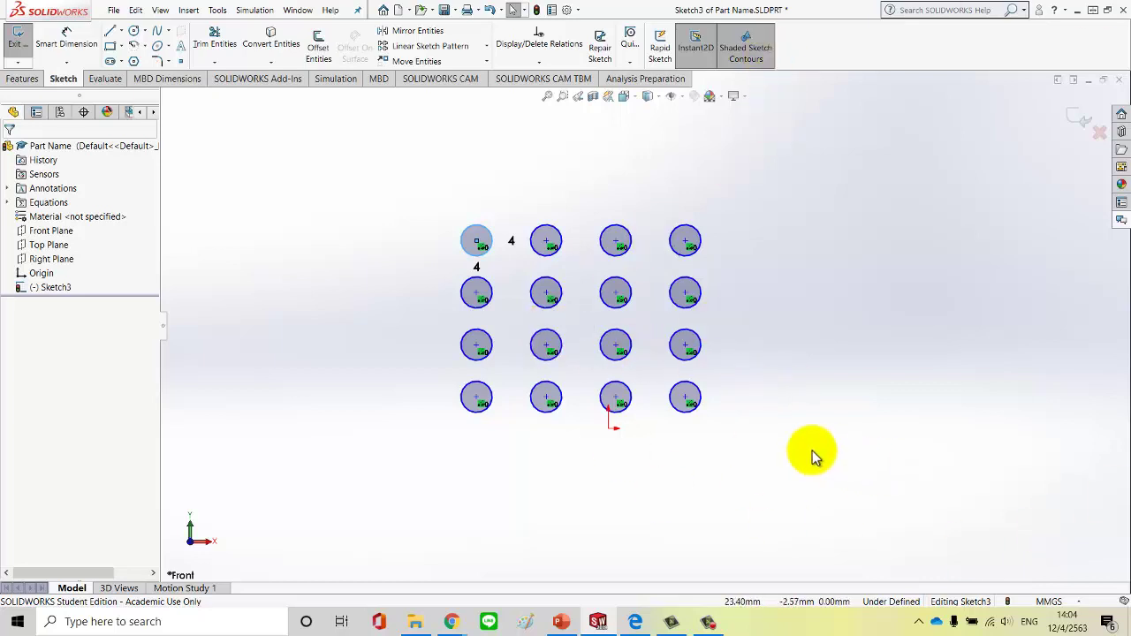
- Delete the original circle and all its patterned copies from the sketch
drag(825, 440, 442, 189)
key(Delete)
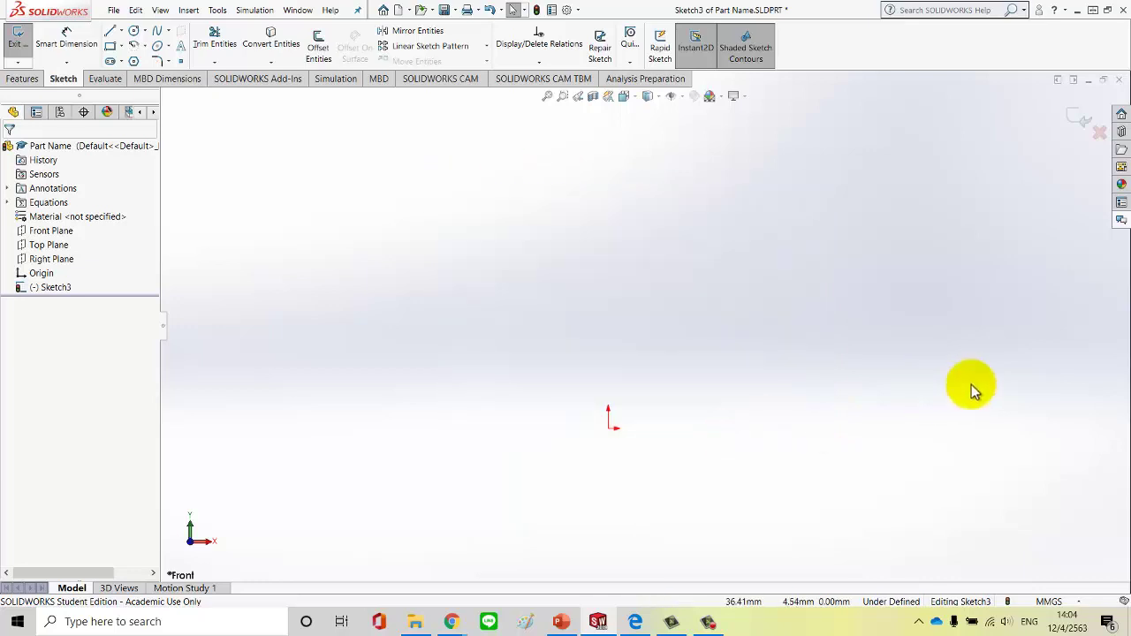
click(485, 45)
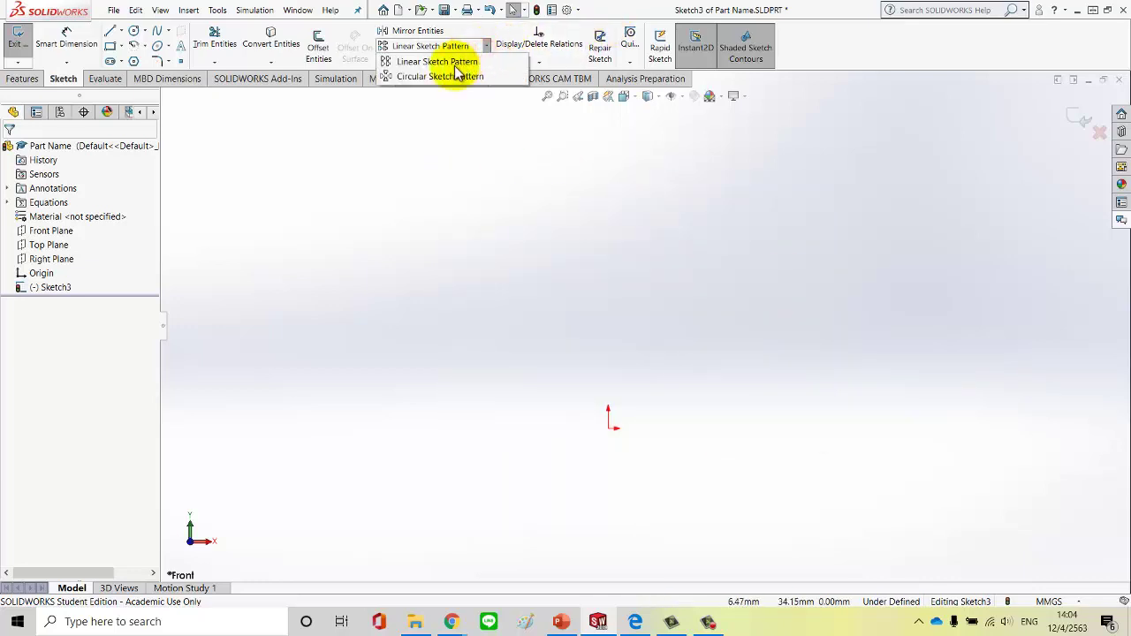
click(738, 254)
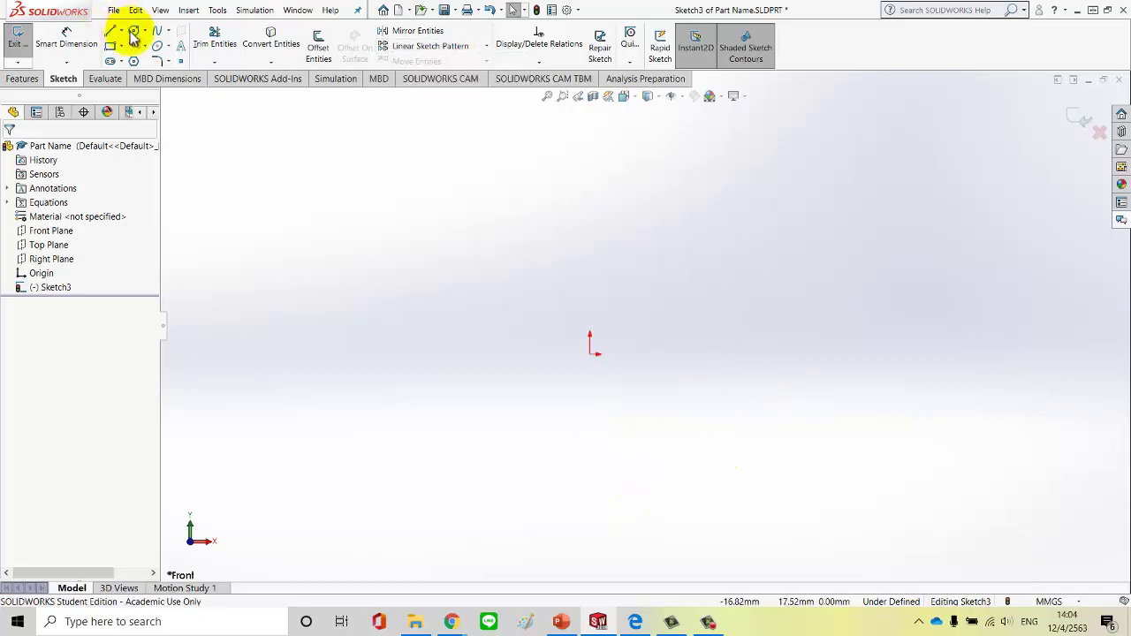
- Sketch a circle about 14.5 mm in diameter centred on the origin and make it construction geometry
click(490, 9)
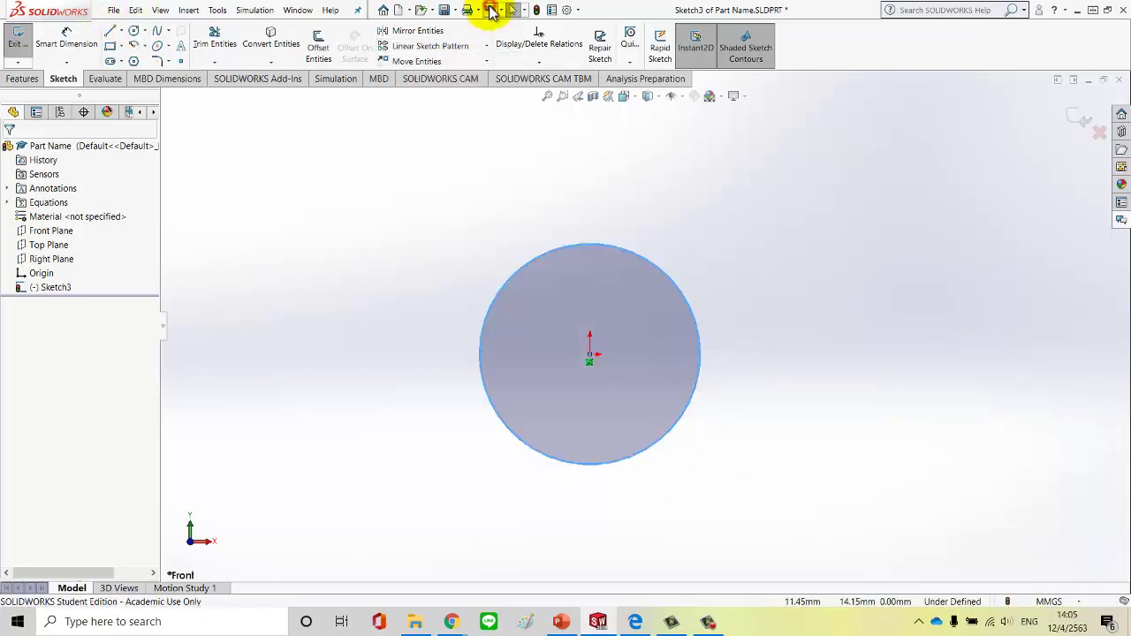
click(813, 324)
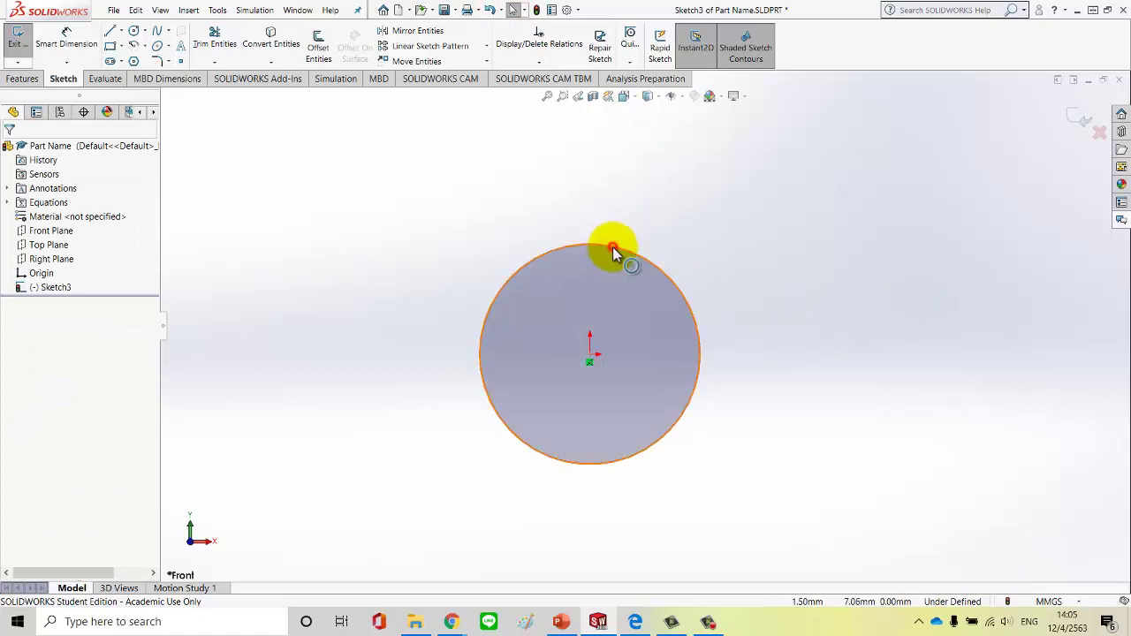
click(613, 248)
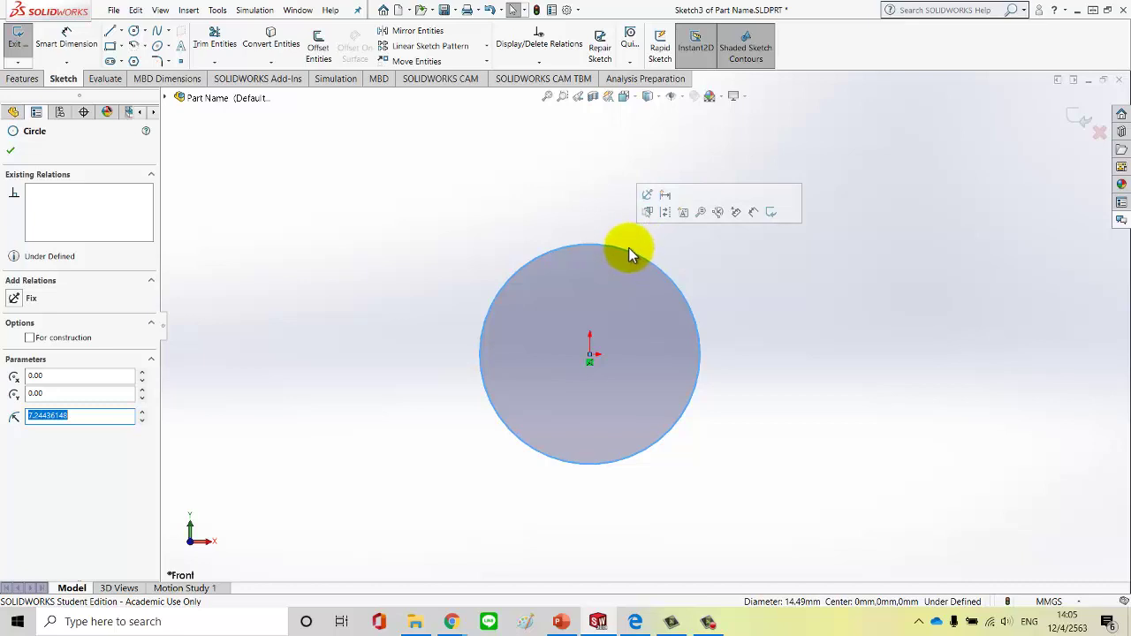
click(30, 338)
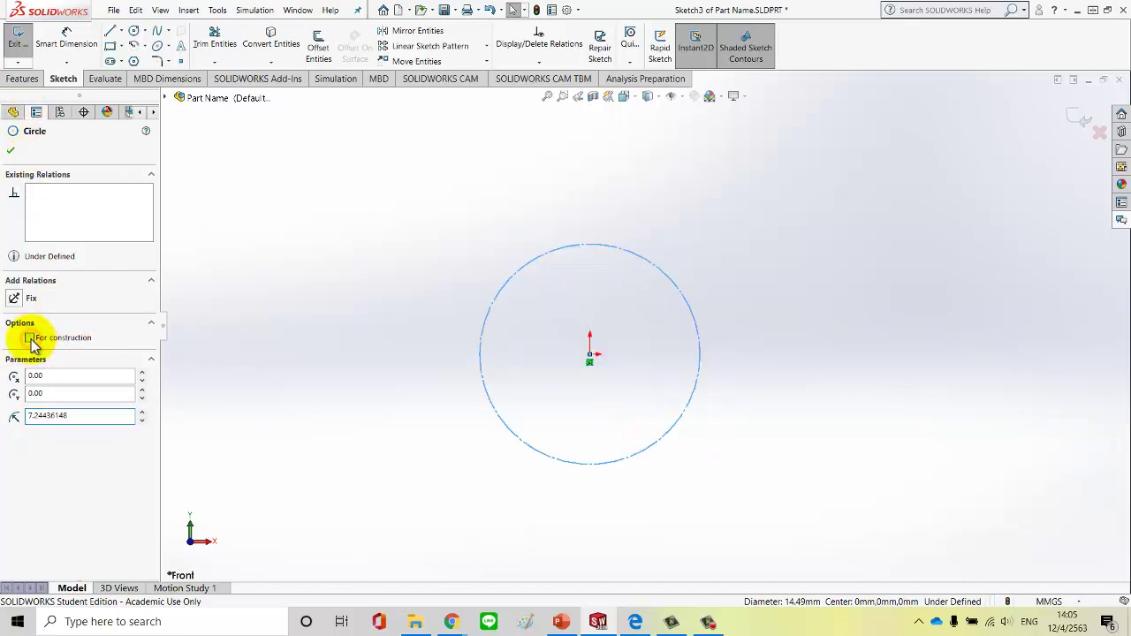
click(884, 265)
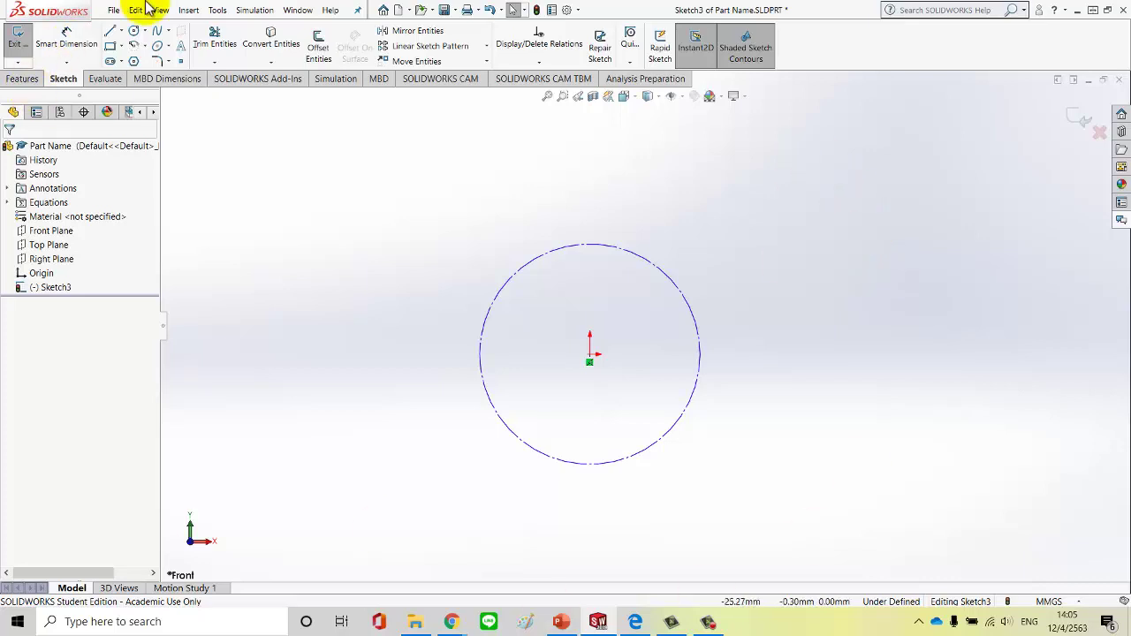
- Sketch a center rectangle about 1.9 by 2.4 mm centred on the uppermost point of the construction circle
click(112, 53)
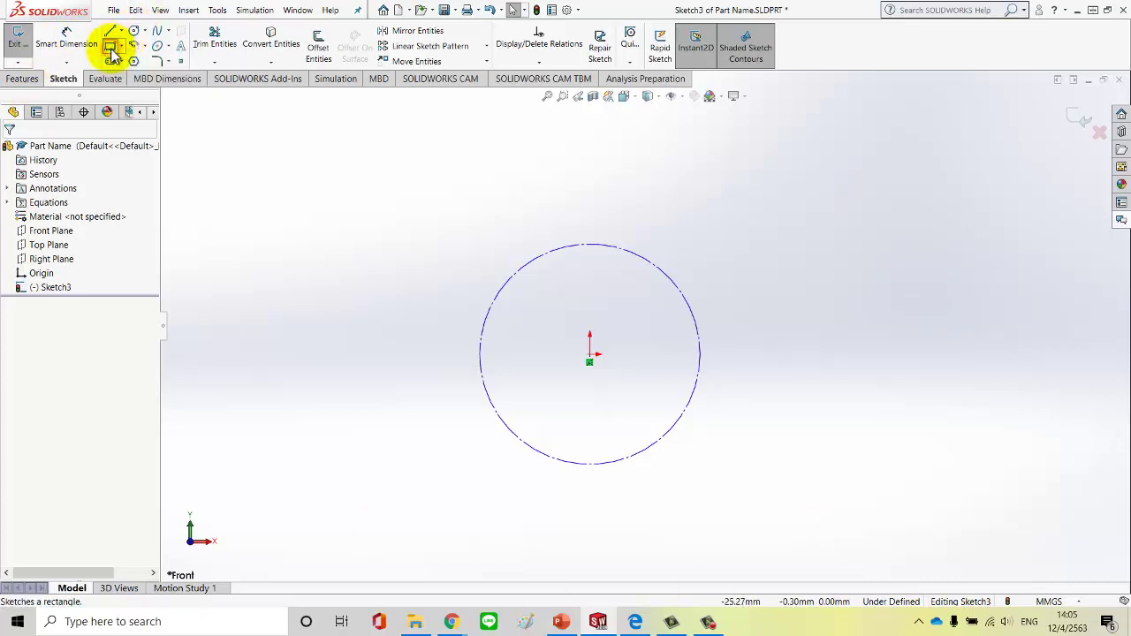
click(58, 200)
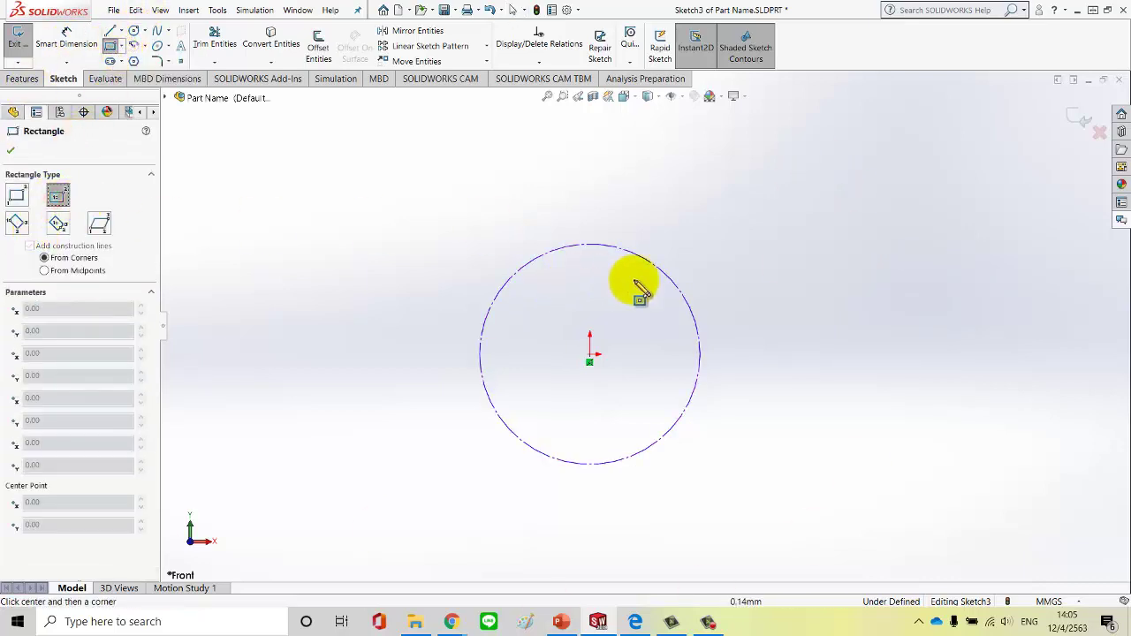
click(588, 246)
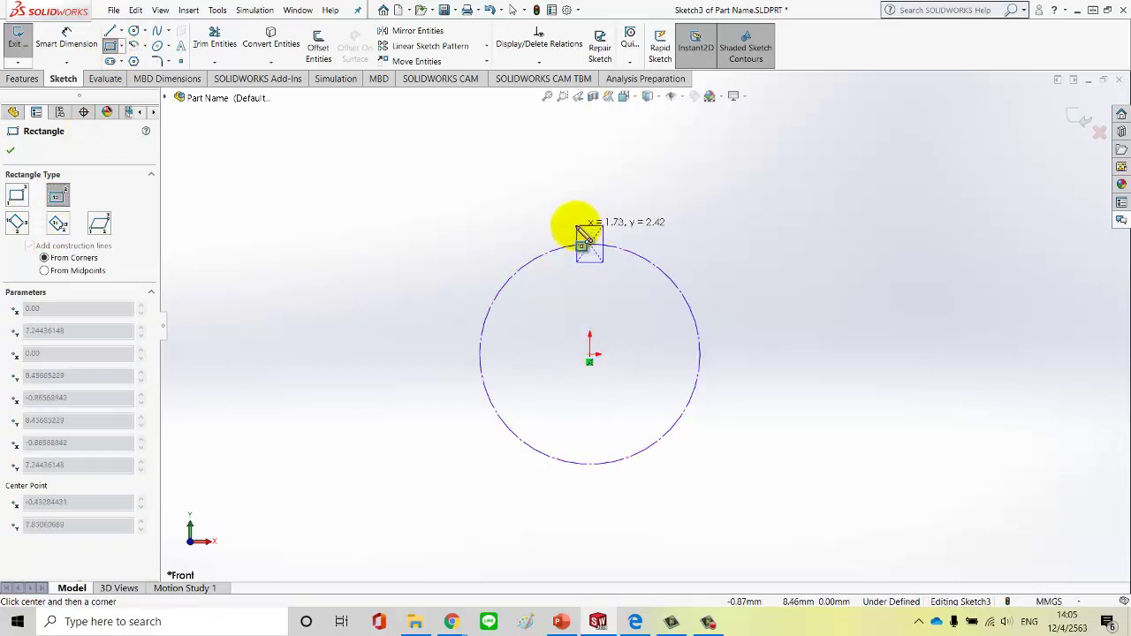
click(575, 228)
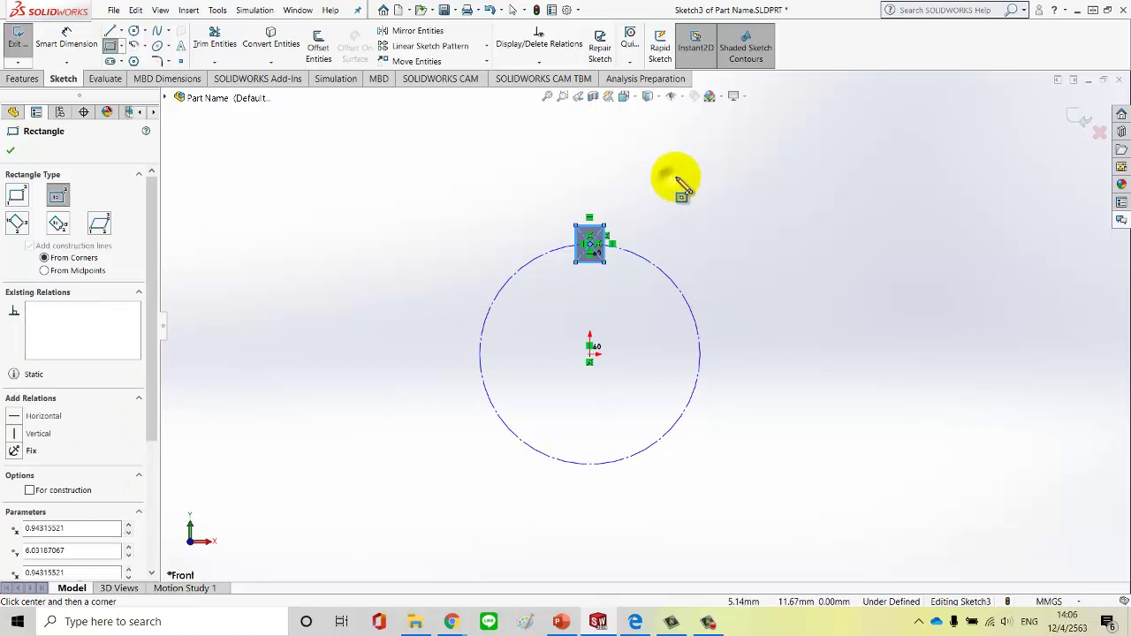
right_click(678, 178)
click(691, 183)
scroll(574, 272, down, 2)
scroll(658, 285, up, 1)
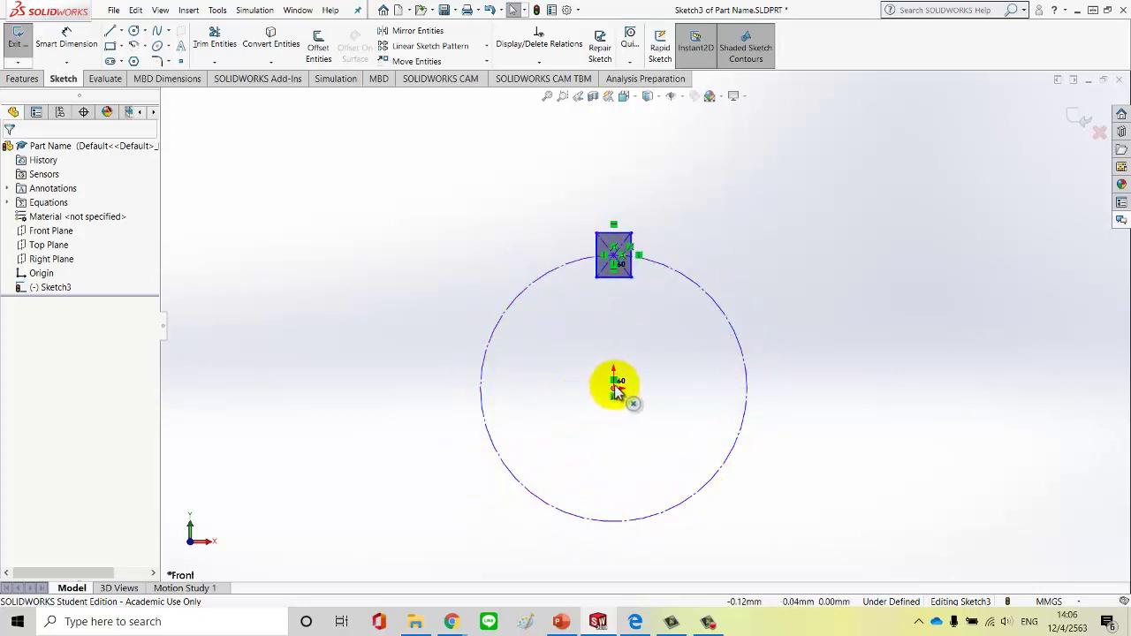
- Start a Circular Sketch Pattern about the origin with the whole small rectangle as the entities to pattern
drag(573, 193, 642, 290)
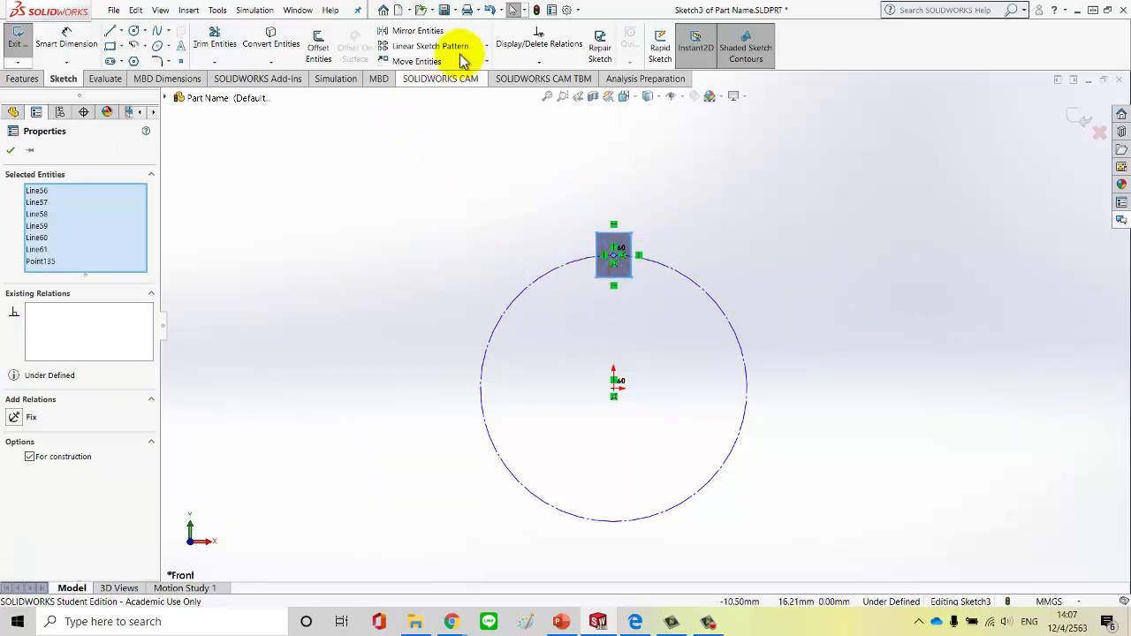
click(487, 46)
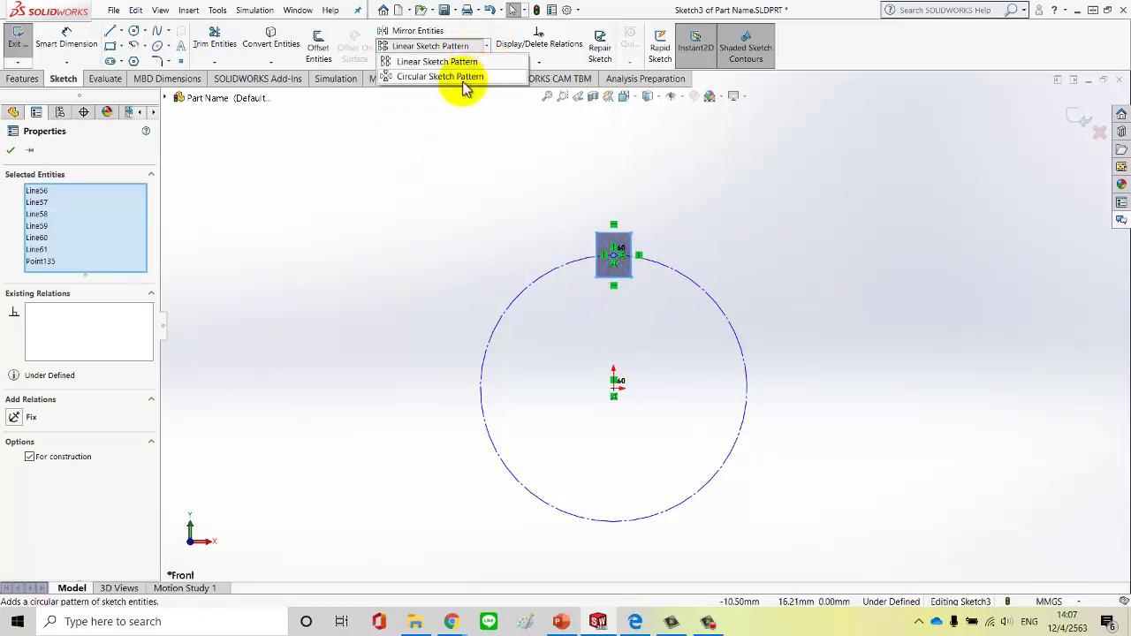
click(464, 78)
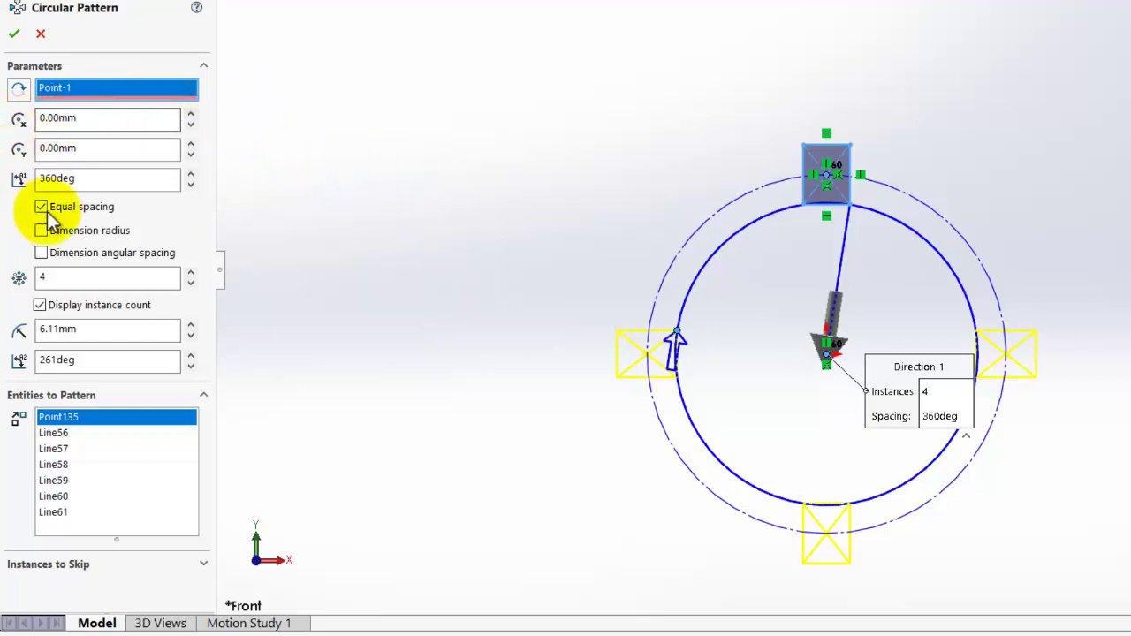
- Set the circular pattern to 8 instances equally spaced over 360 degrees
click(190, 273)
click(190, 273)
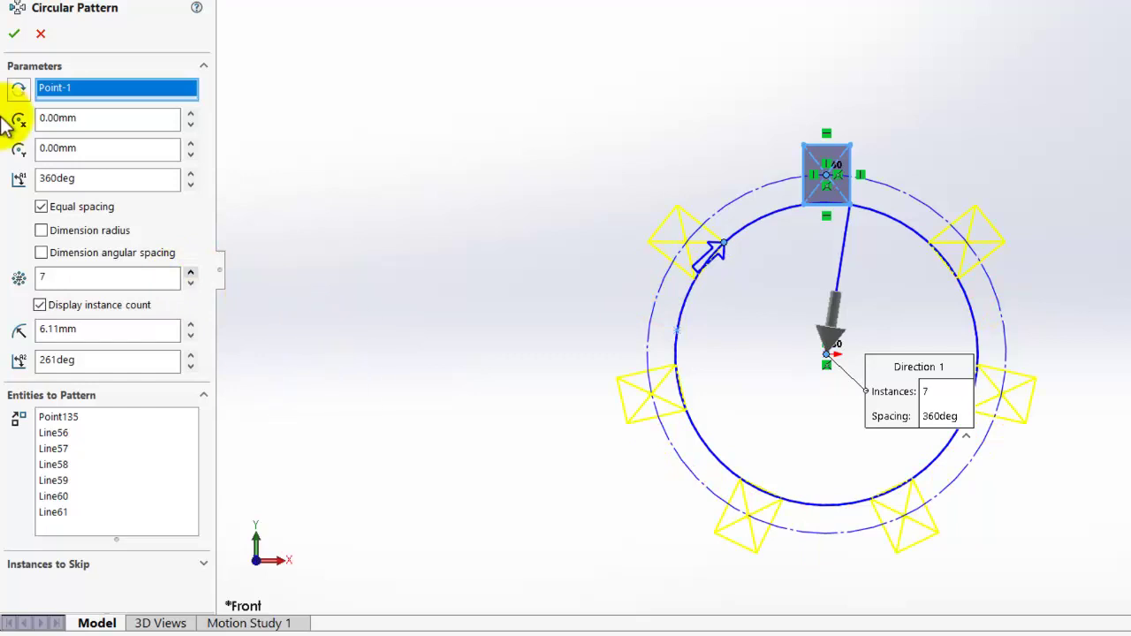
click(91, 180)
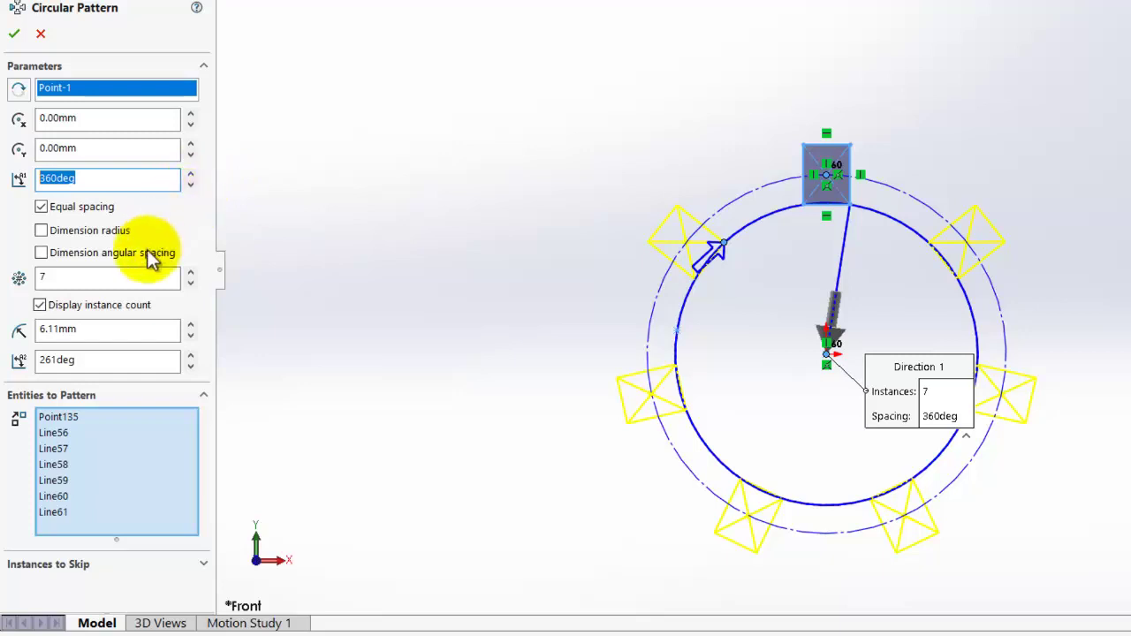
click(190, 274)
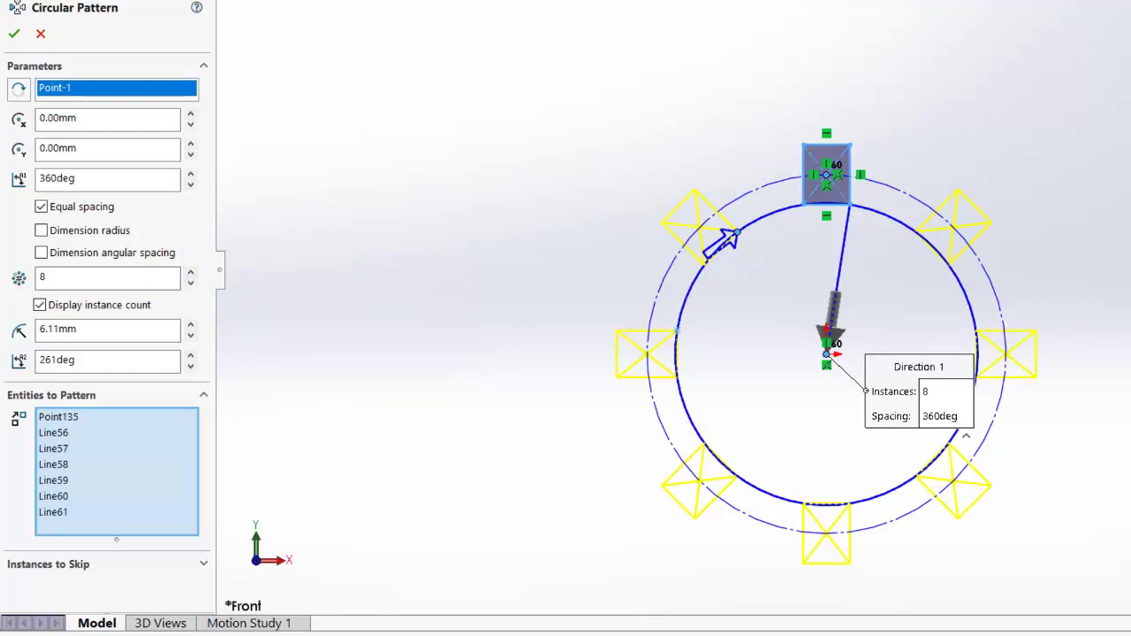
- Switch the circular pattern from equal spacing to 24 degrees between instances and apply it
click(41, 207)
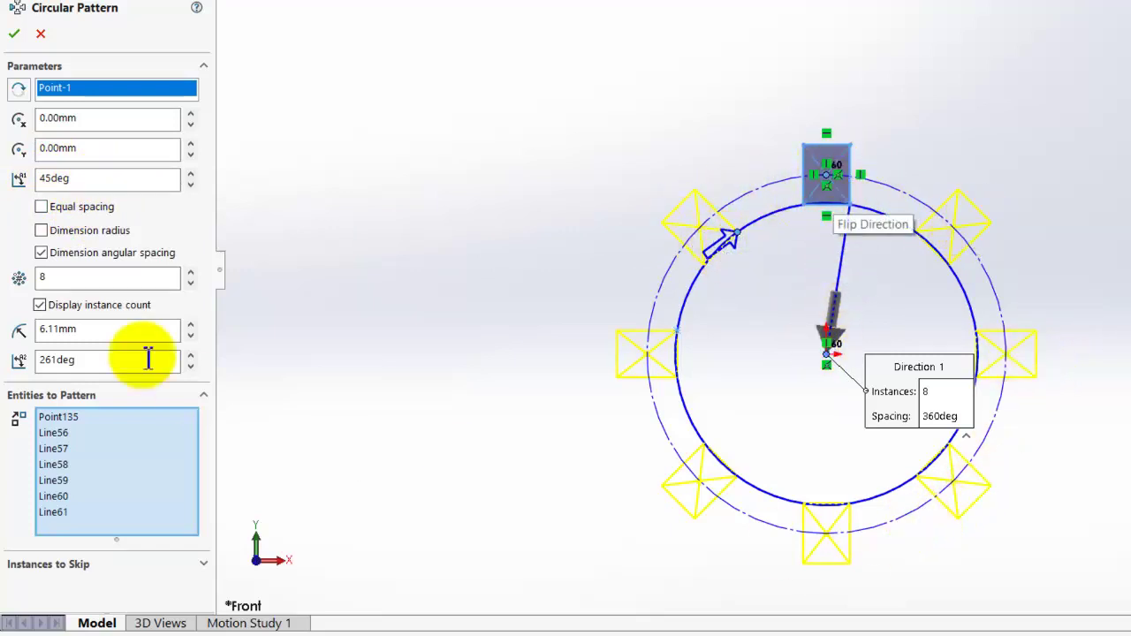
click(188, 183)
click(188, 184)
click(188, 184)
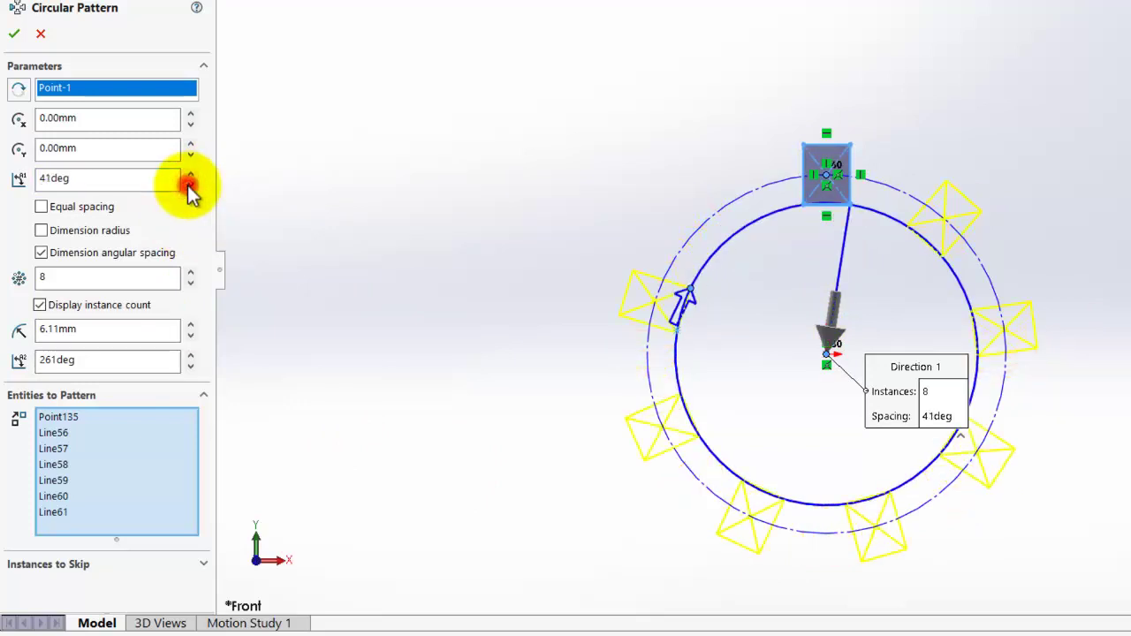
click(188, 184)
click(188, 184)
click(189, 185)
click(189, 185)
click(189, 185)
click(189, 185)
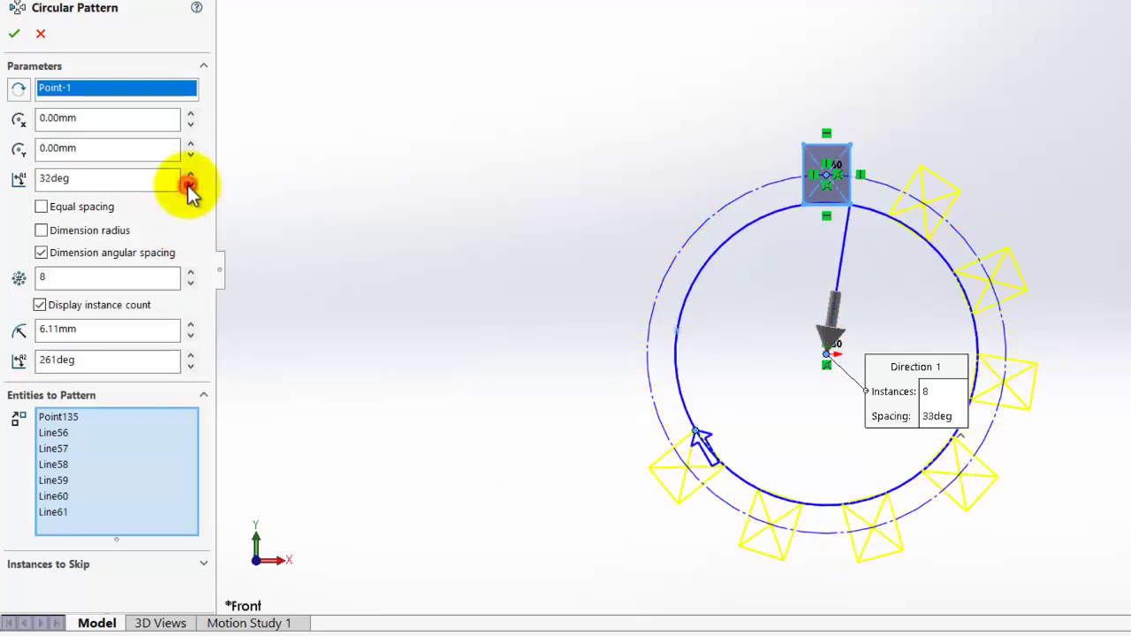
click(189, 185)
click(189, 184)
click(189, 184)
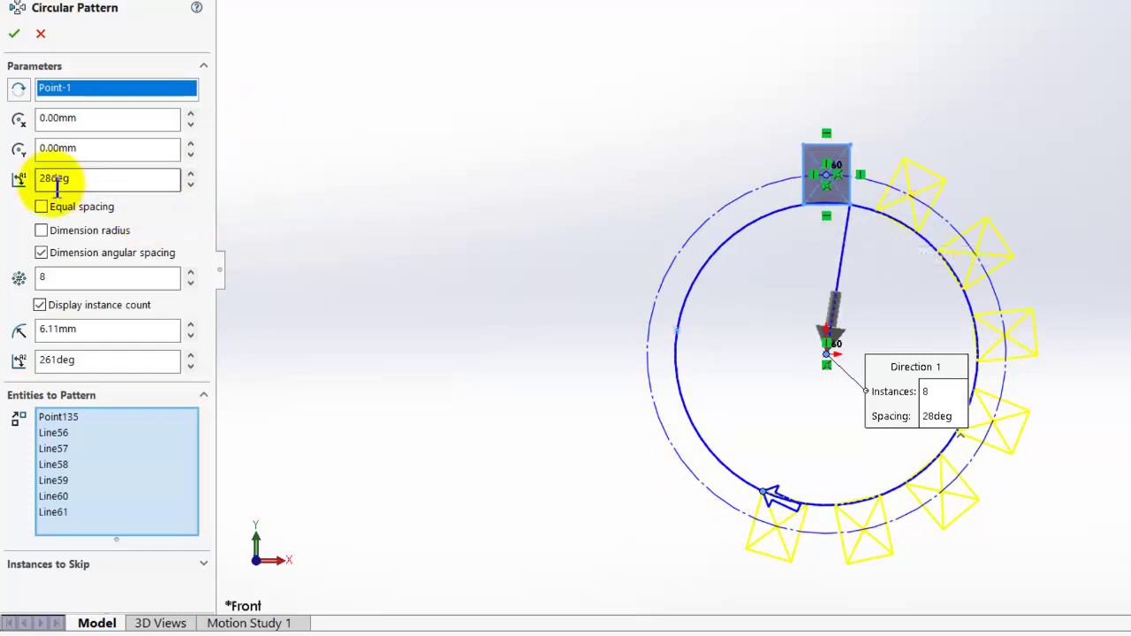
click(190, 184)
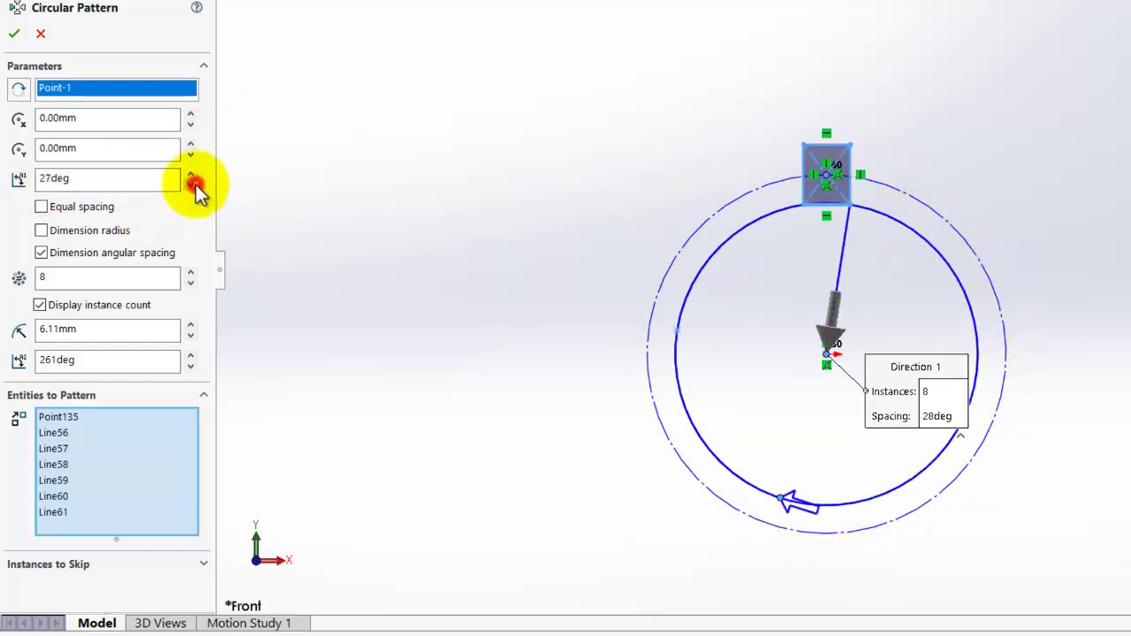
click(190, 184)
click(190, 185)
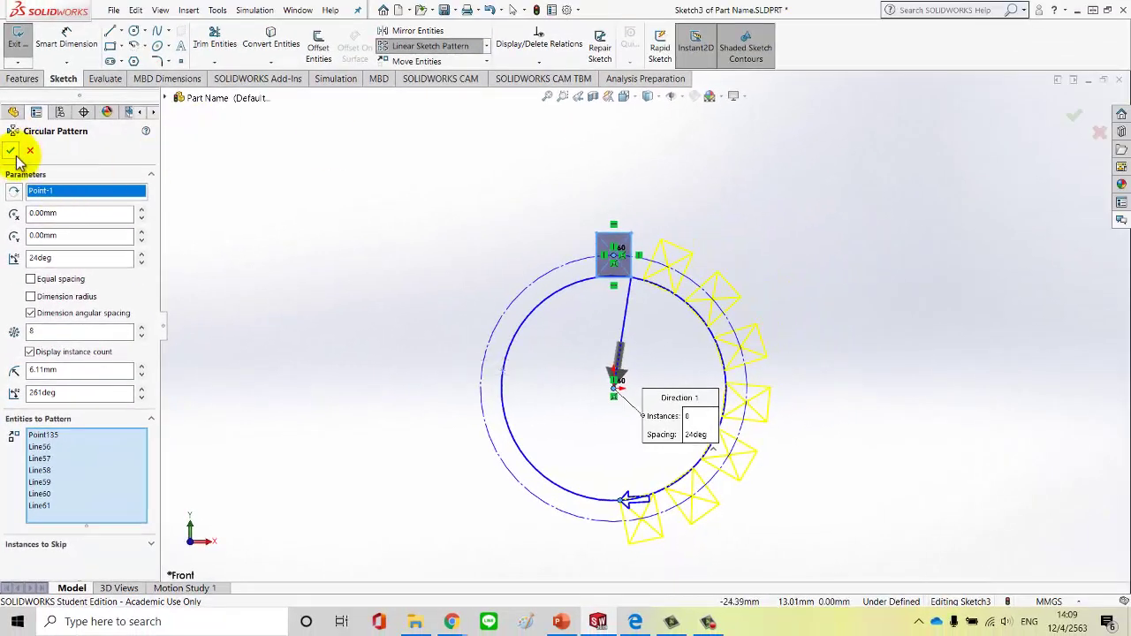
click(11, 151)
key(z)
key(z)
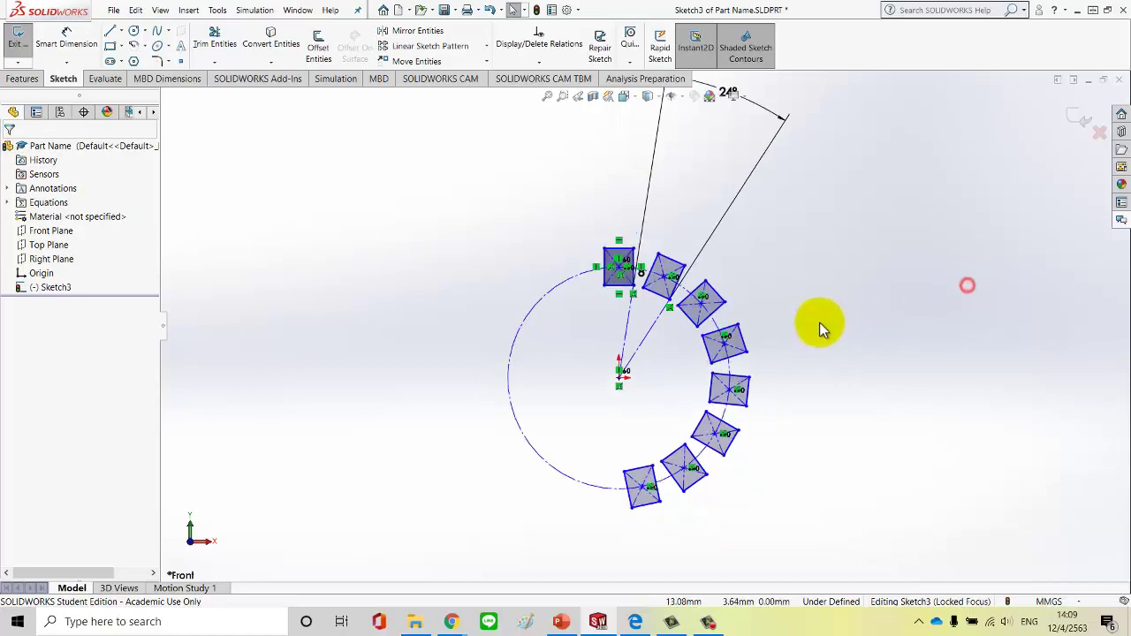